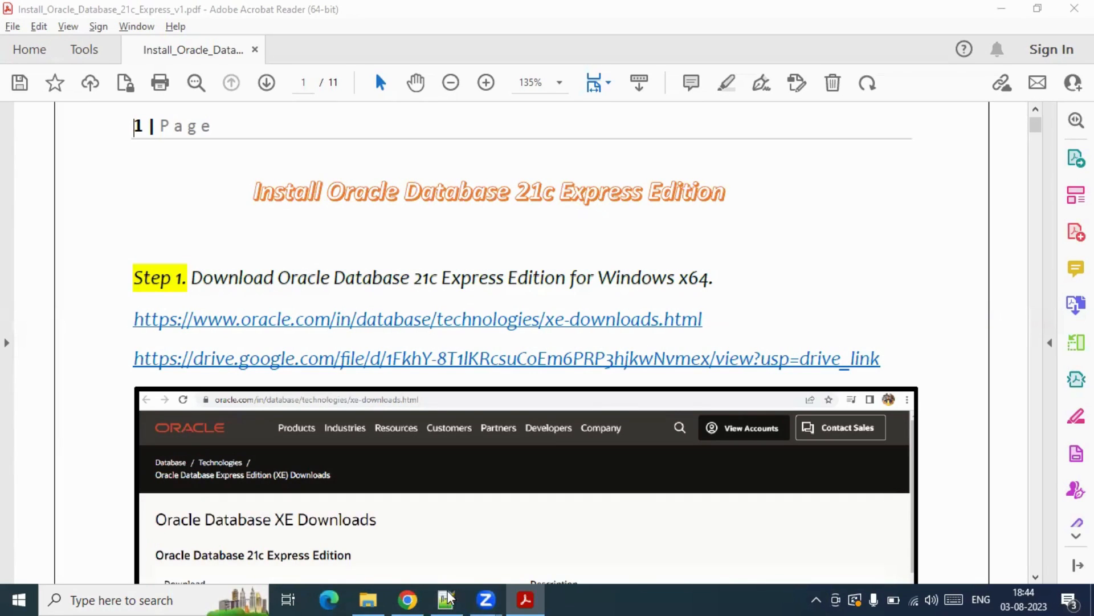
- Bring the Oracle Database XE Downloads page forward in Chrome
left_click(407, 599)
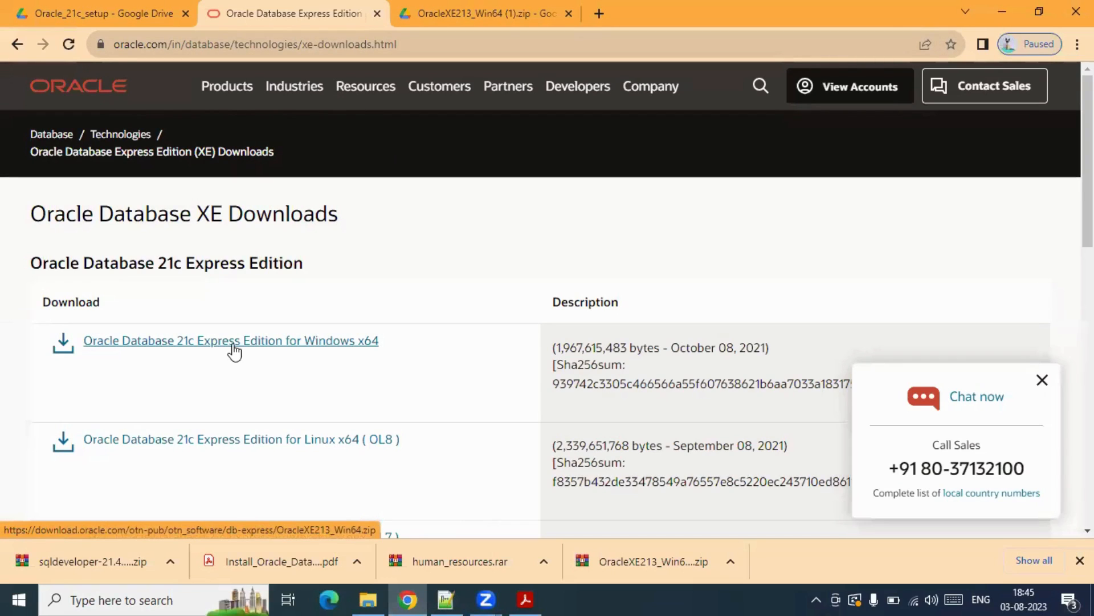
- Check the OracleXE213_Win64 (1).zip download on Google Drive, then return to the install guide
left_click(453, 12)
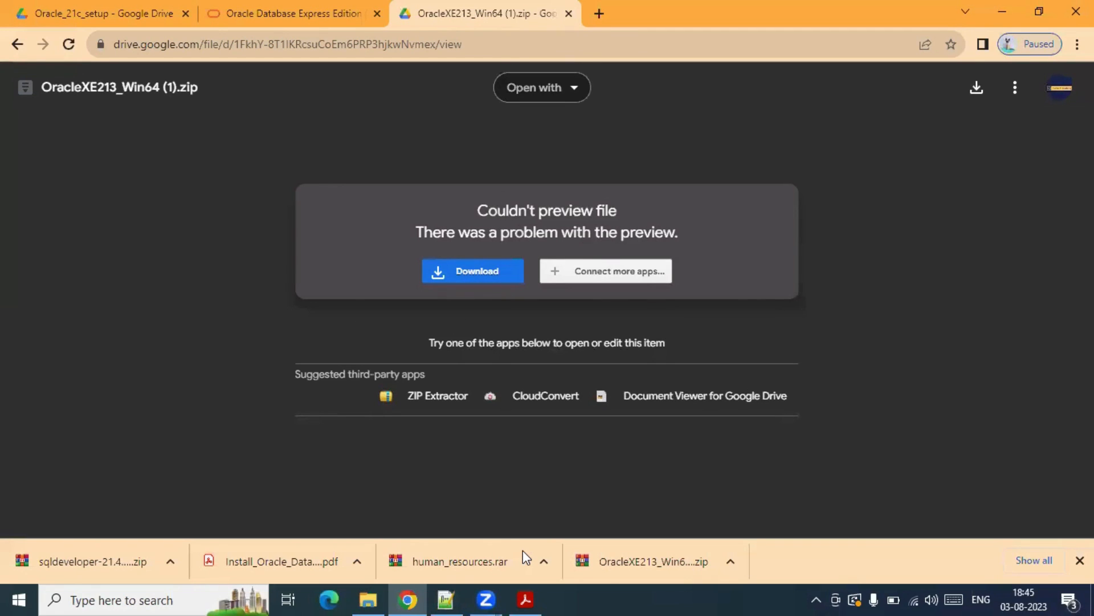
key("alt+Tab")
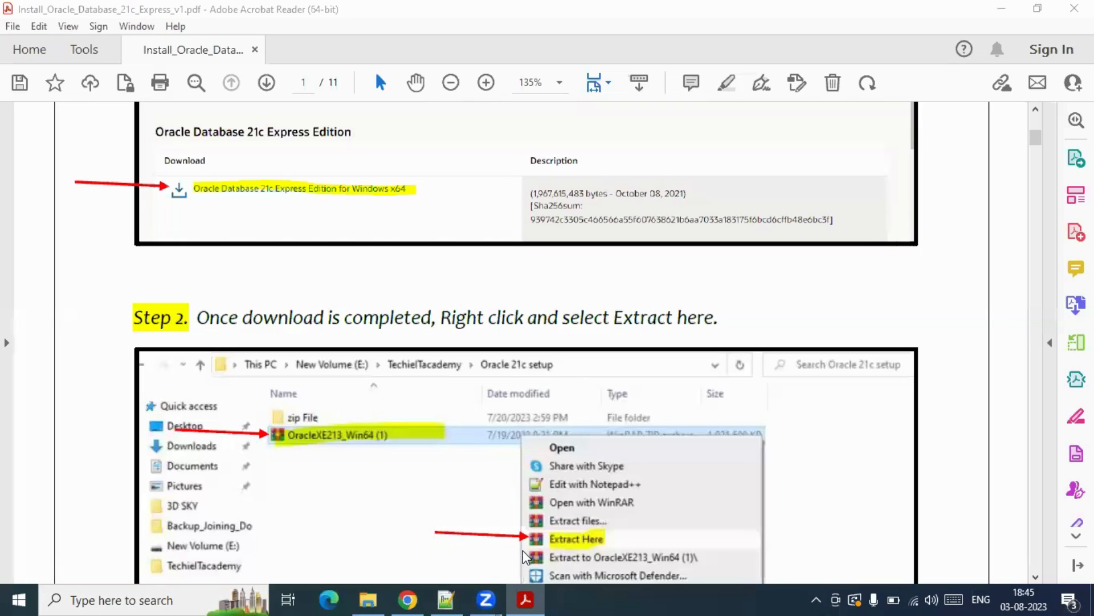
- Read Step 2 of the guide and open the TECHIE IT ACADEMCY folder in File Explorer
scroll(593, 288, "down", 1)
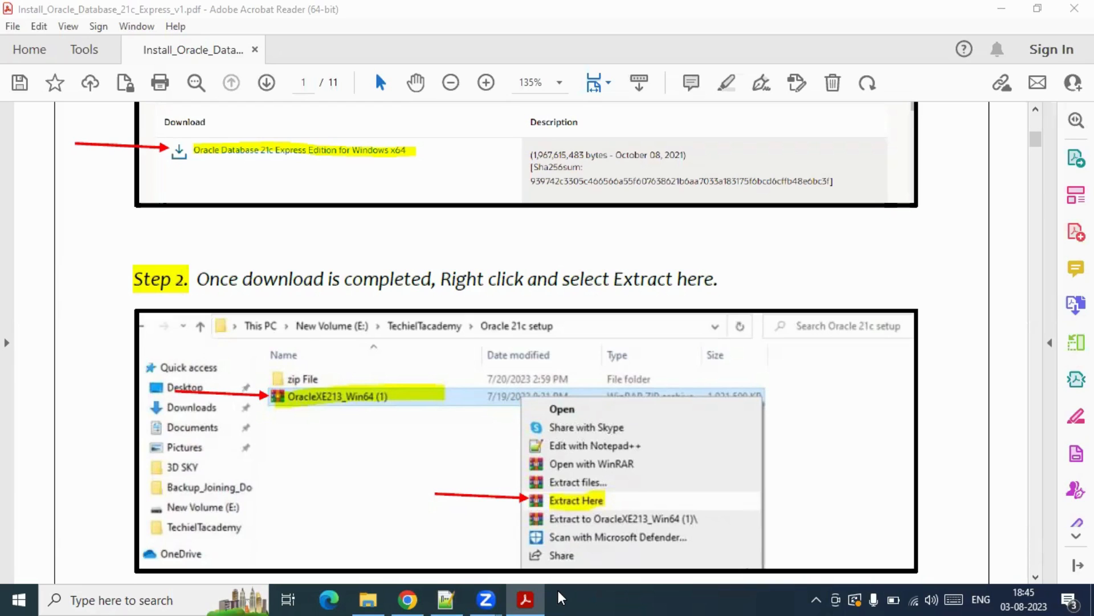
left_click(368, 599)
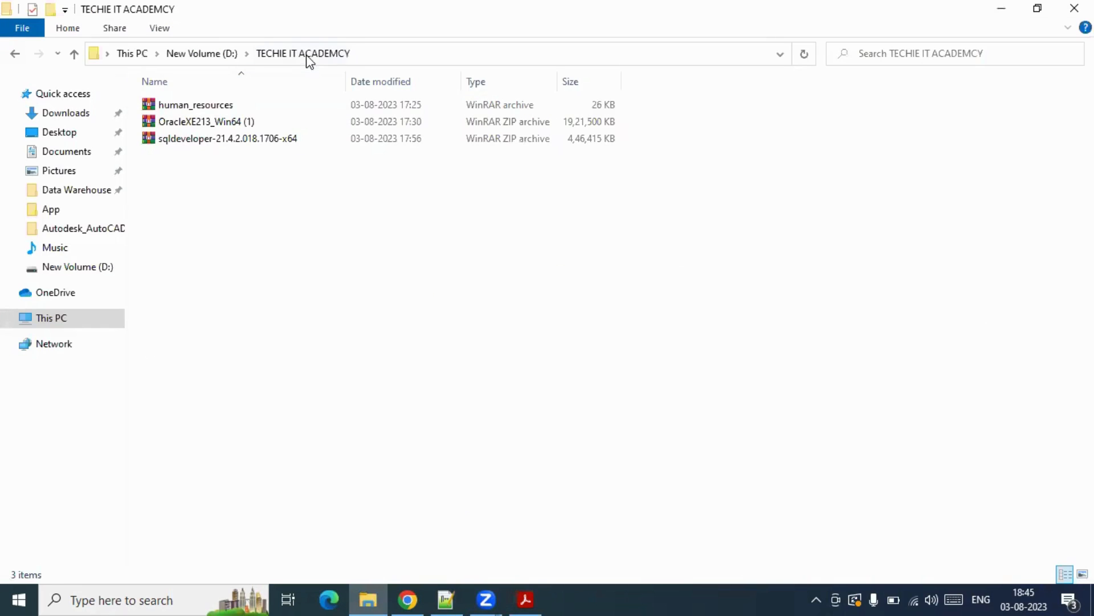
- Extract the OracleXE213_Win64 (1) archive with Extract Here into the current folder
left_click(194, 127)
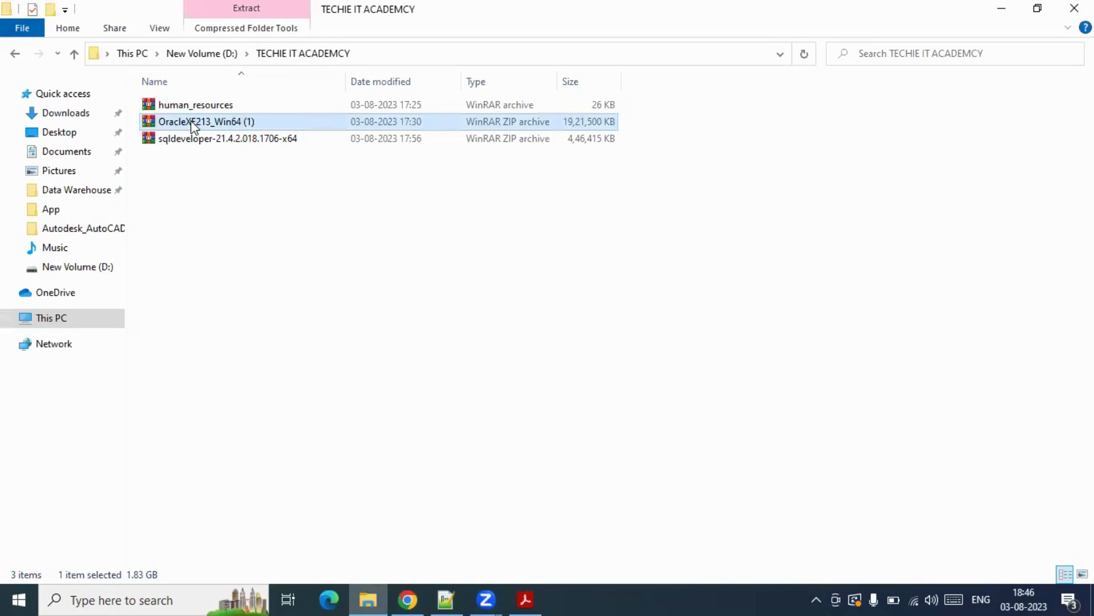
left_click(192, 121)
right_click(191, 123)
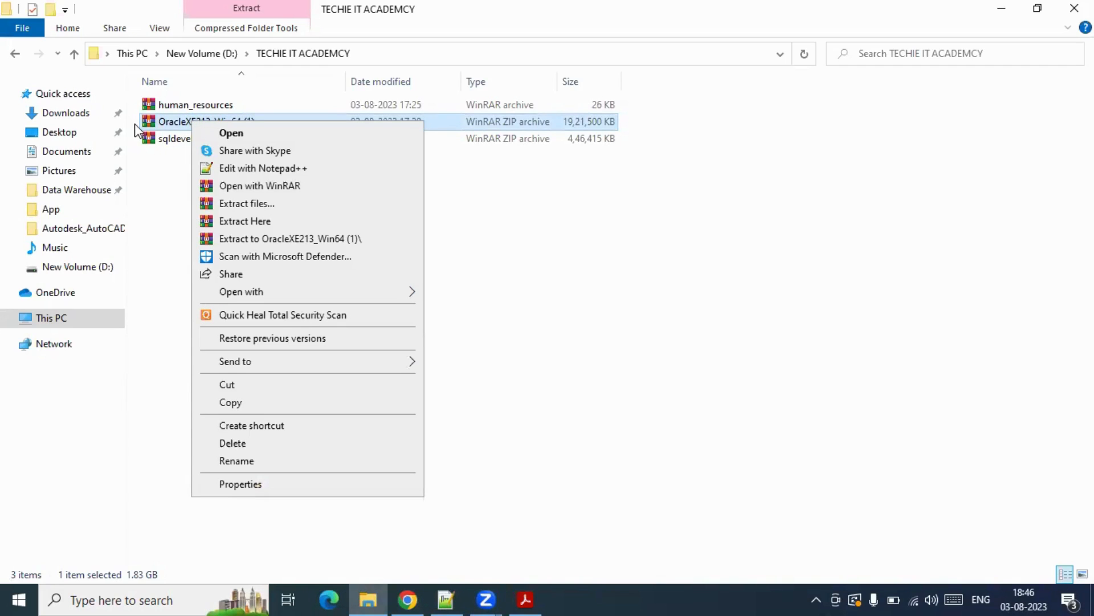
left_click(174, 162)
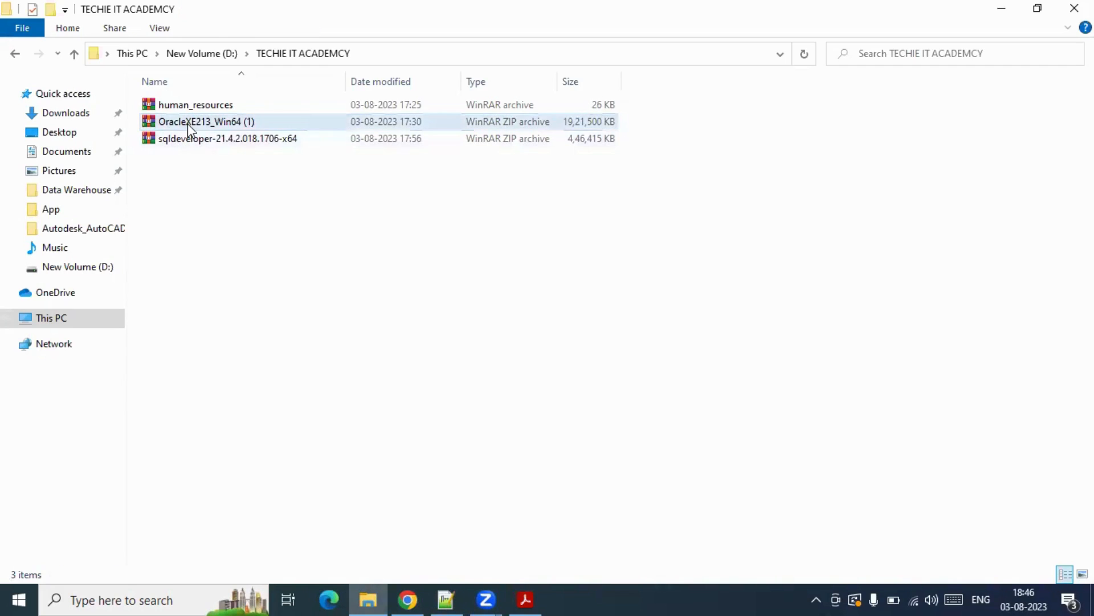
left_click(190, 125)
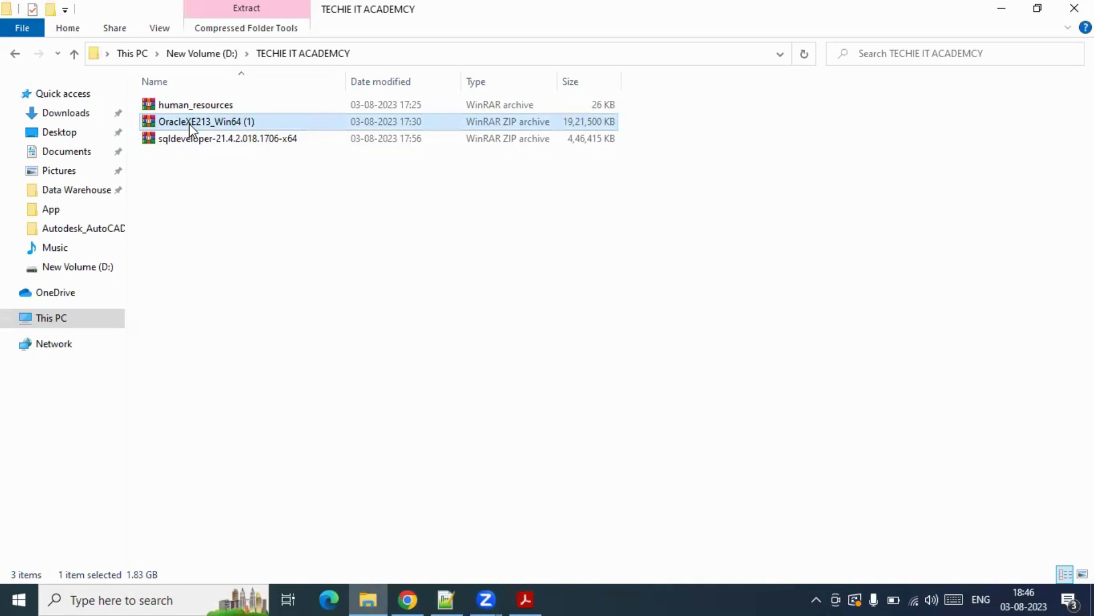
right_click(190, 124)
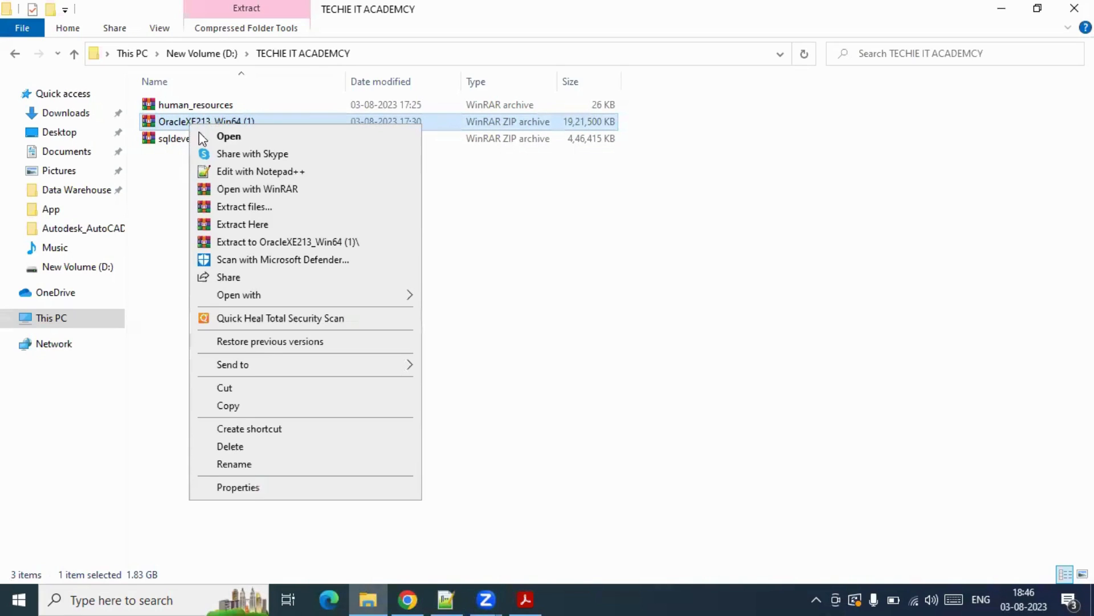
left_click(251, 225)
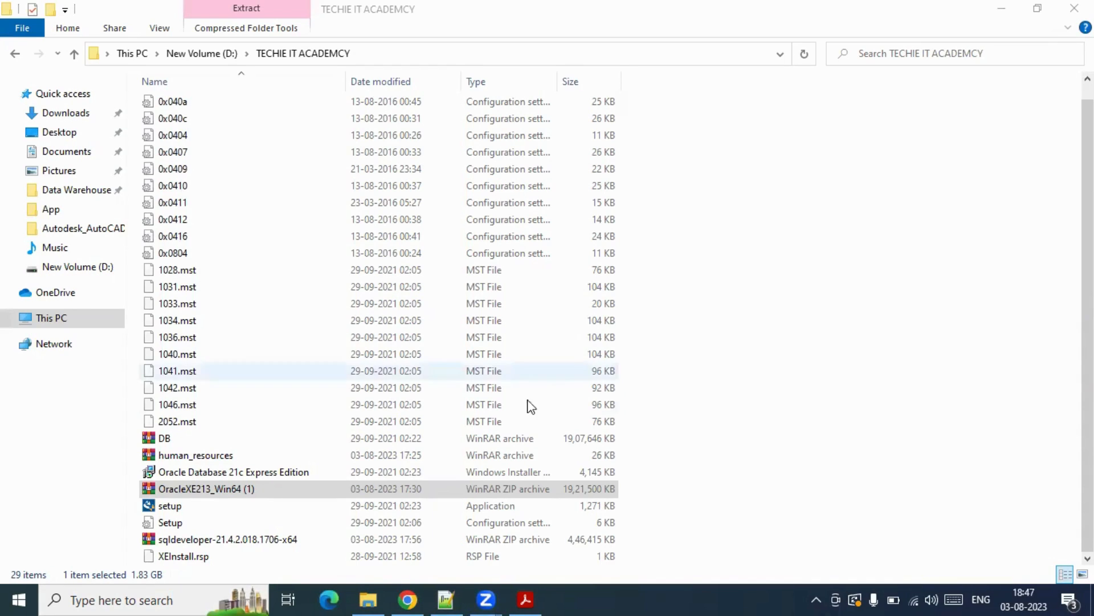
- Run the extracted setup as administrator to launch the Oracle Database 21c XE installer
left_click(169, 508)
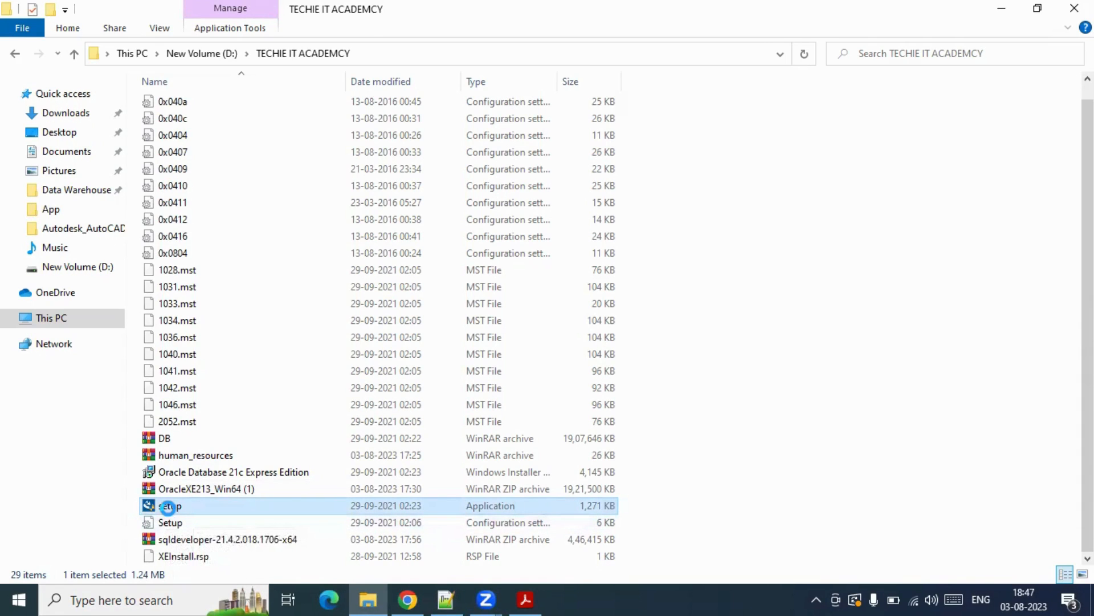
right_click(168, 507)
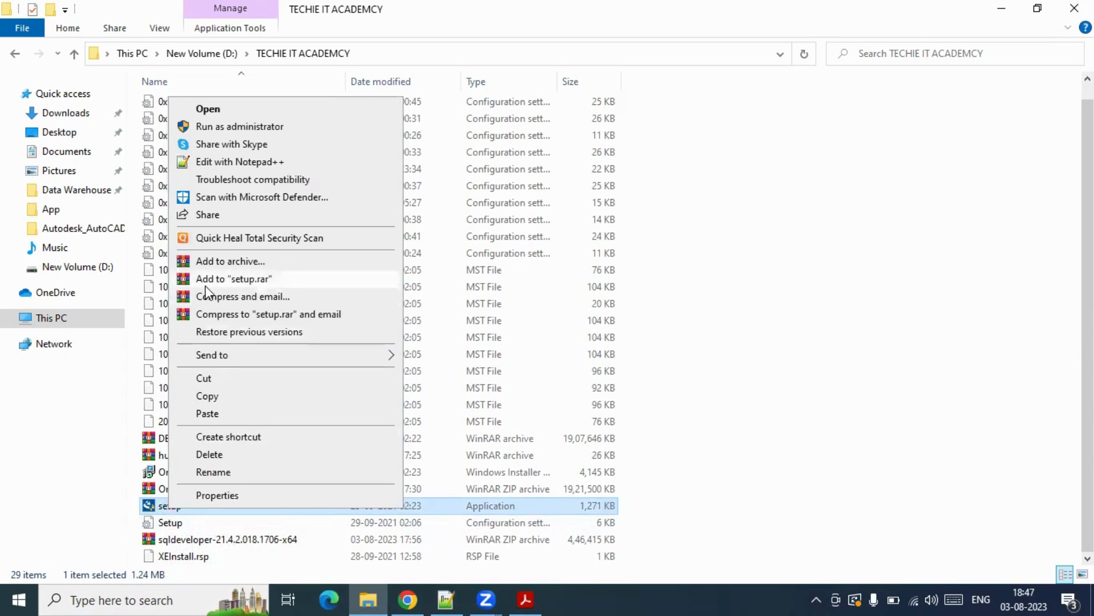
left_click(221, 127)
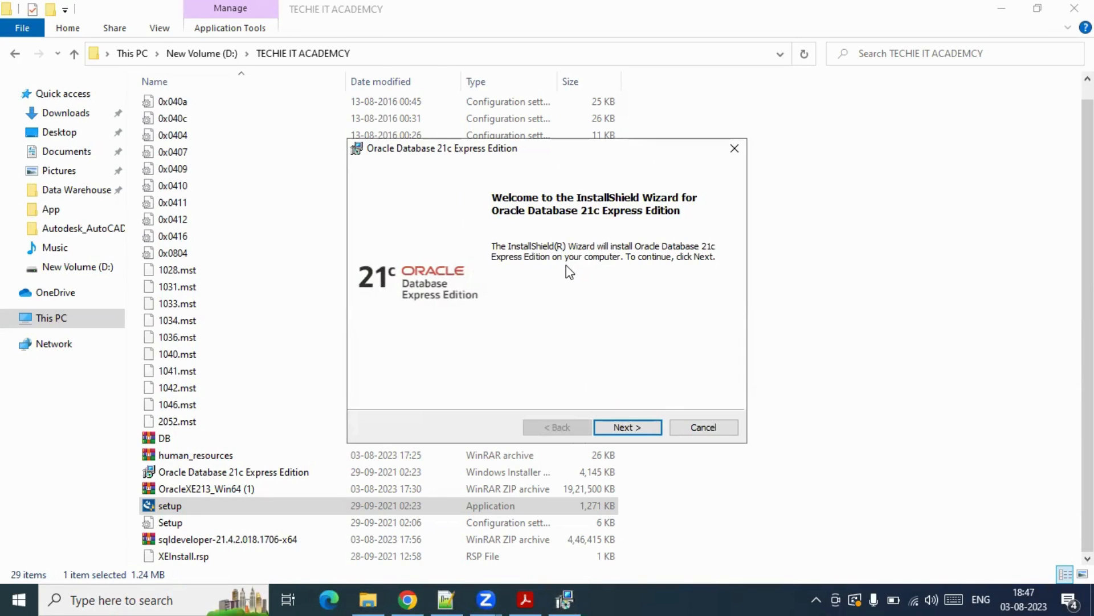
- Accept the license agreement and keep the default C:\app destination folder
left_click(632, 426)
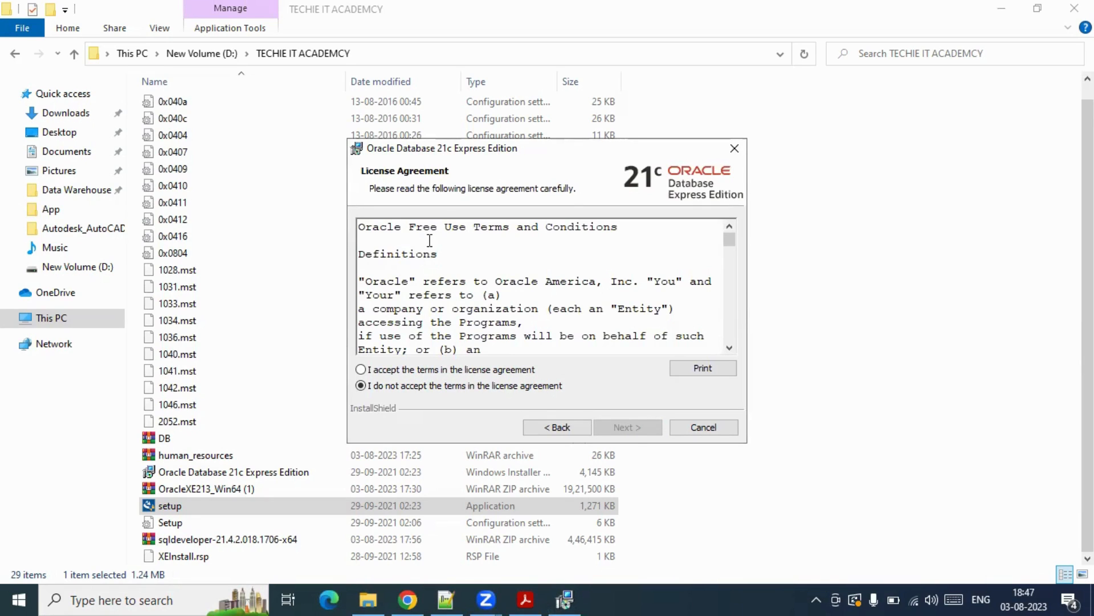
scroll(428, 244, "down", 3)
scroll(434, 253, "down", 5)
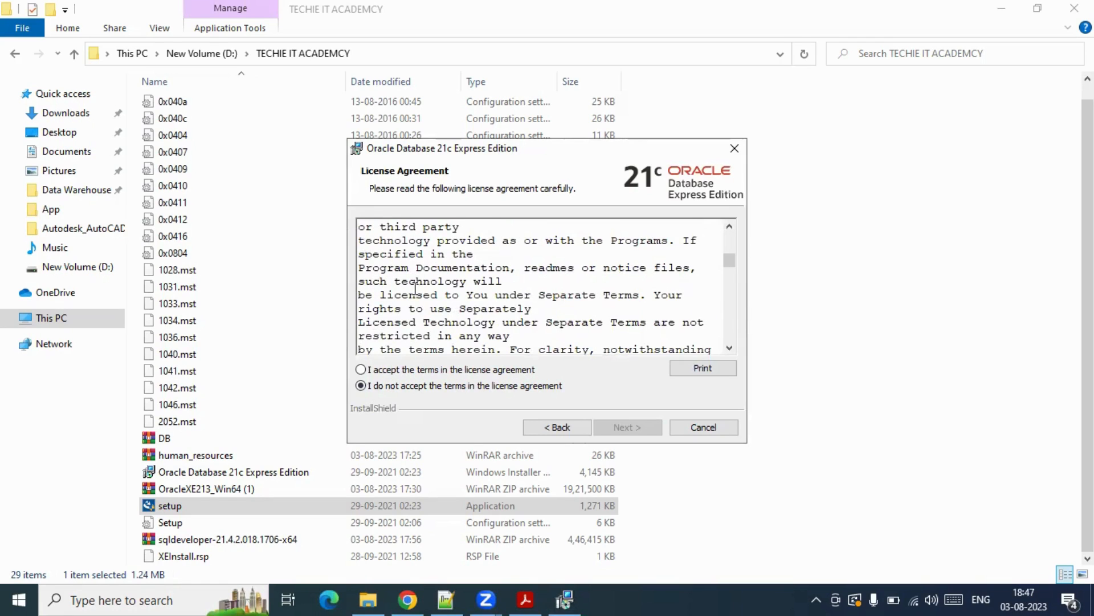
left_click(360, 371)
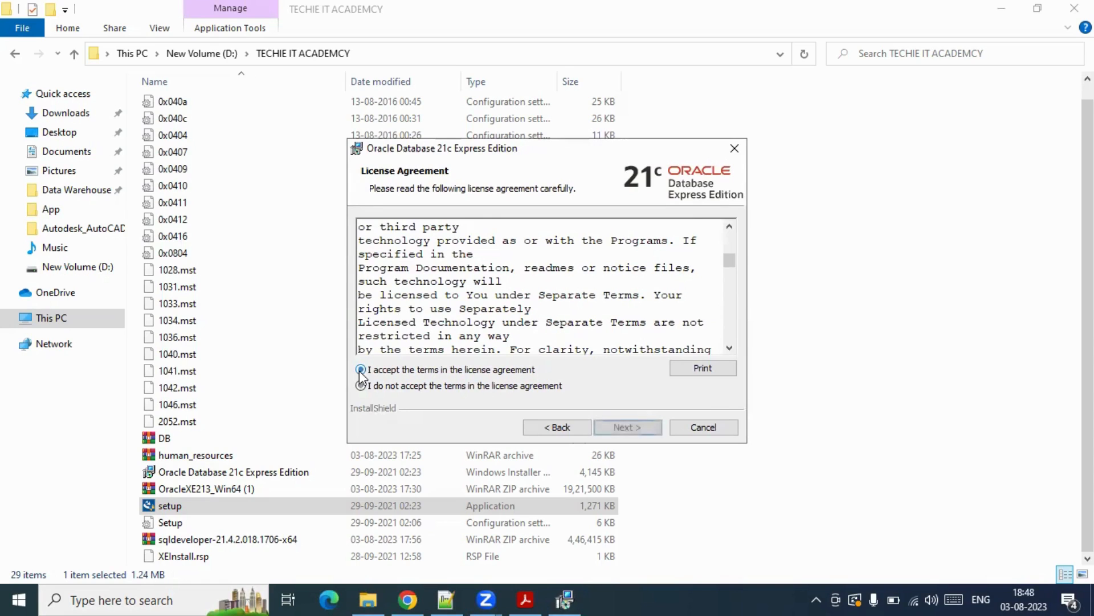
left_click(636, 434)
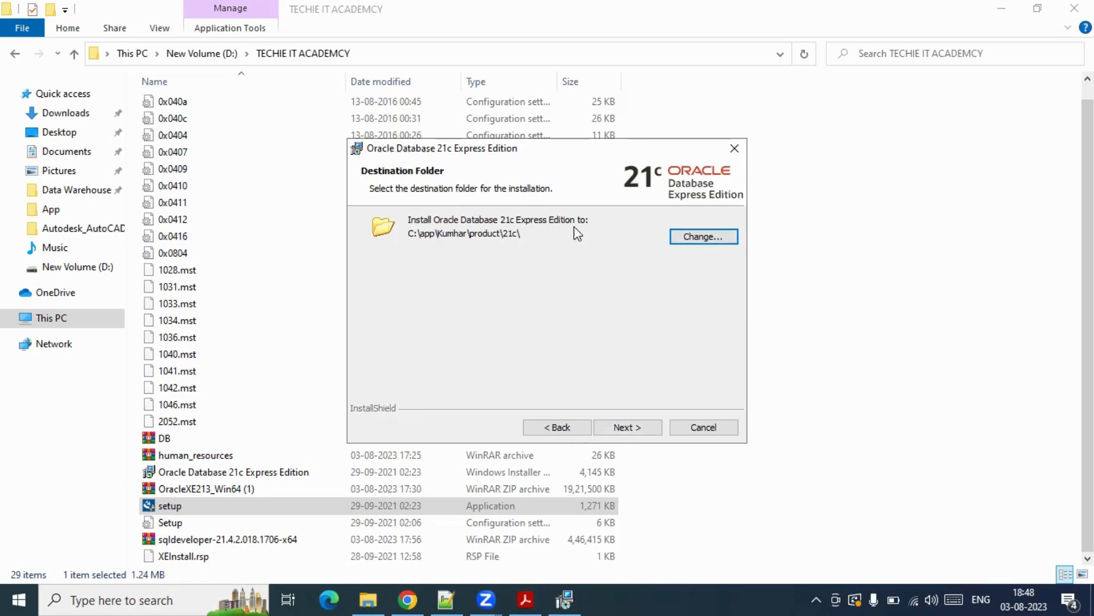
left_click(632, 431)
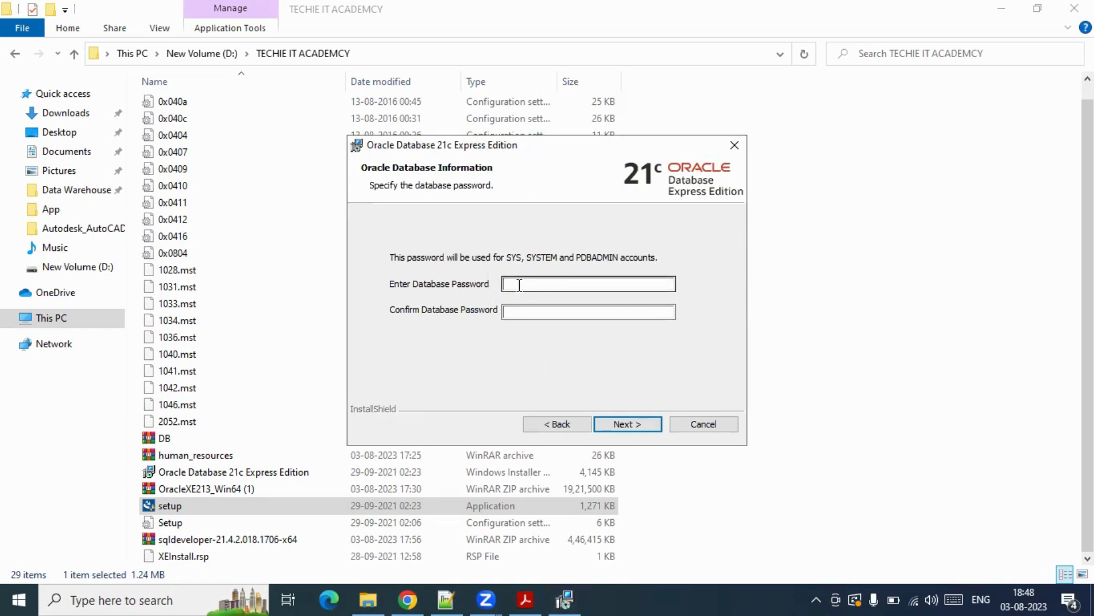
- Enter and confirm the database password for the SYS, SYSTEM and PDBADMIN accounts
left_click(519, 283)
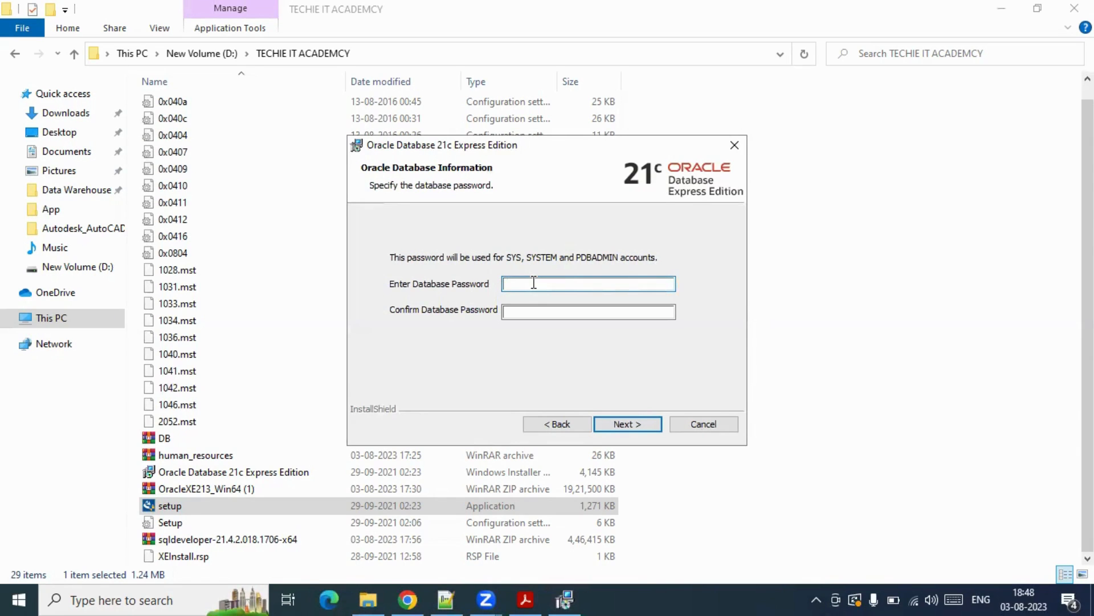
type("123")
key("BackSpace")
key("BackSpace")
key("BackSpace")
type("123456")
key("Tab")
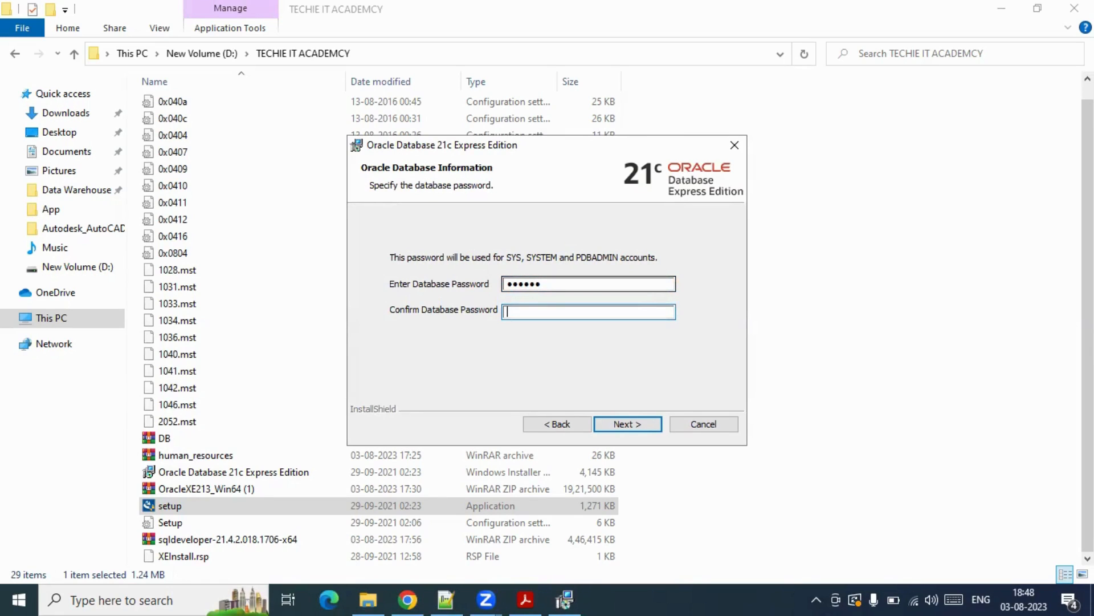
type("123456")
- Note the password in Notepad++ and continue to the installation summary
left_click(446, 599)
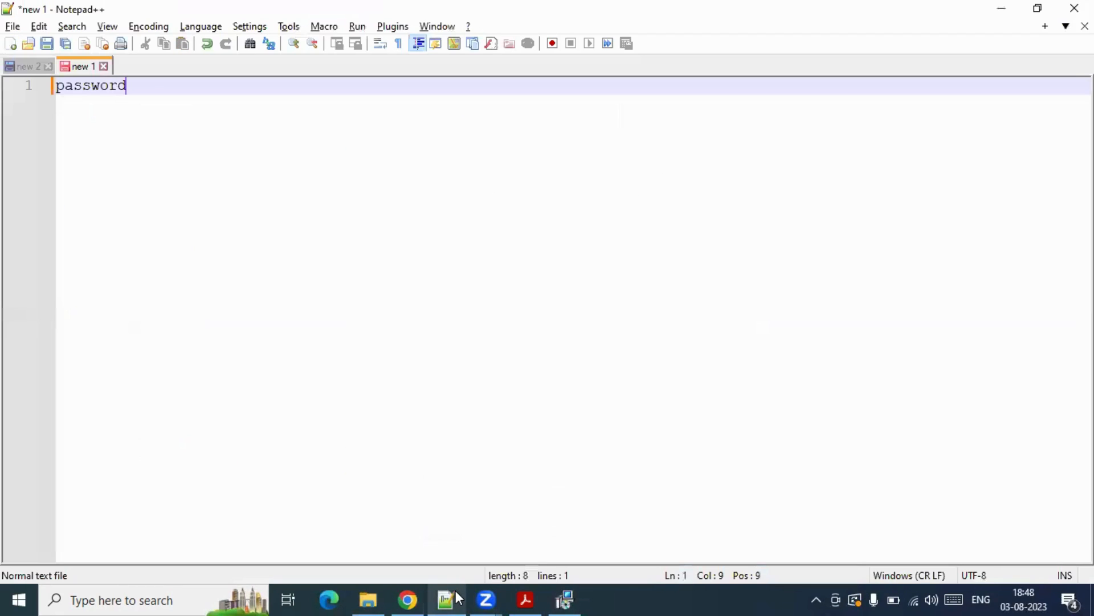
type("-- s")
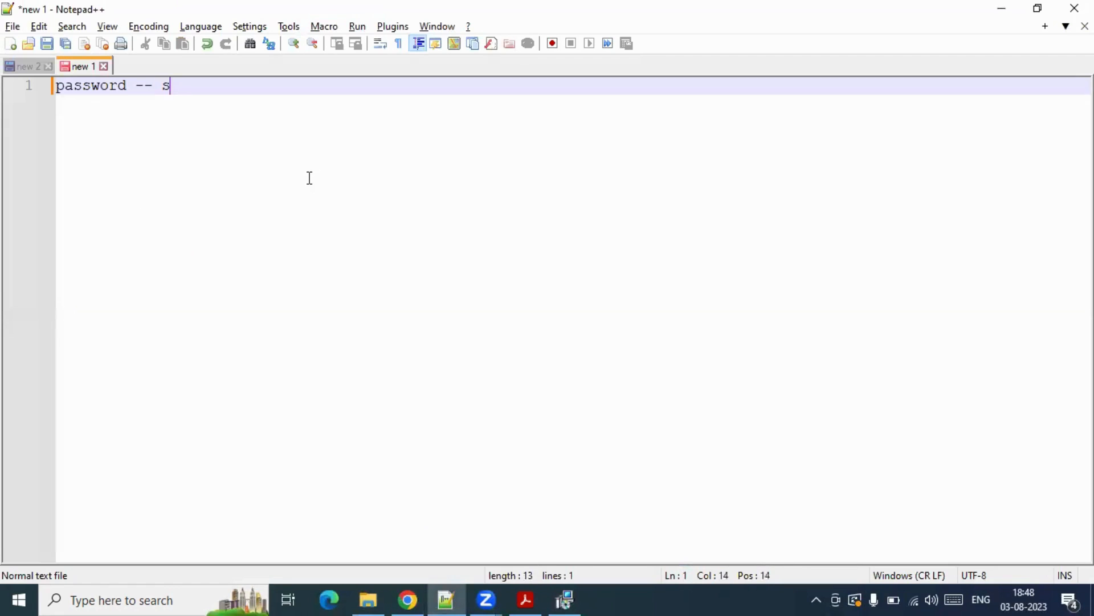
type("ys123")
left_click(570, 599)
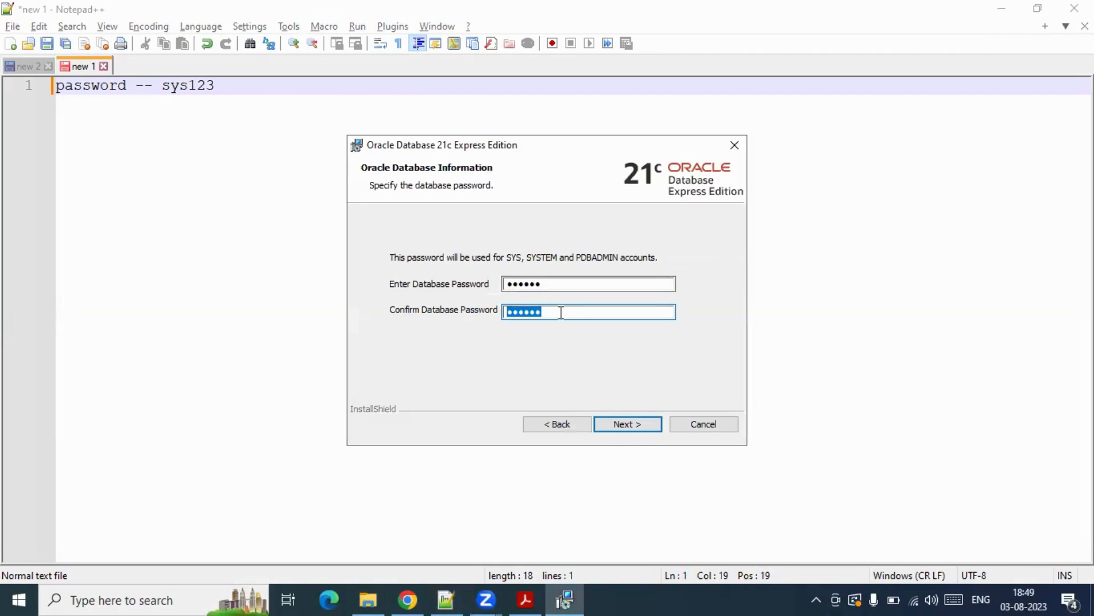
left_click(626, 425)
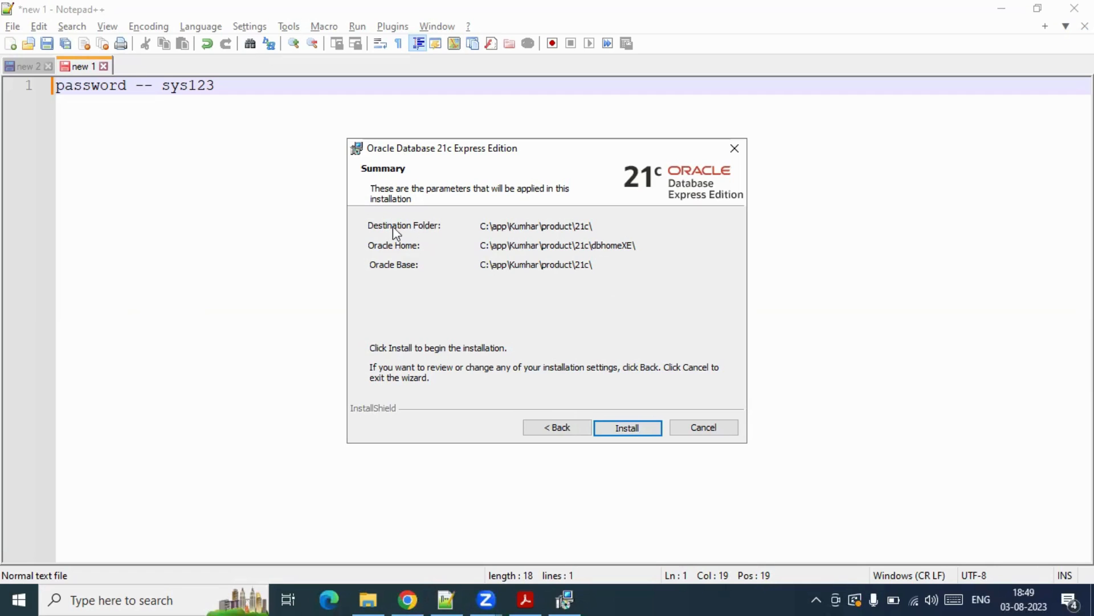
- Start the Oracle Database 21c Express Edition installation from the Summary page
left_click(629, 430)
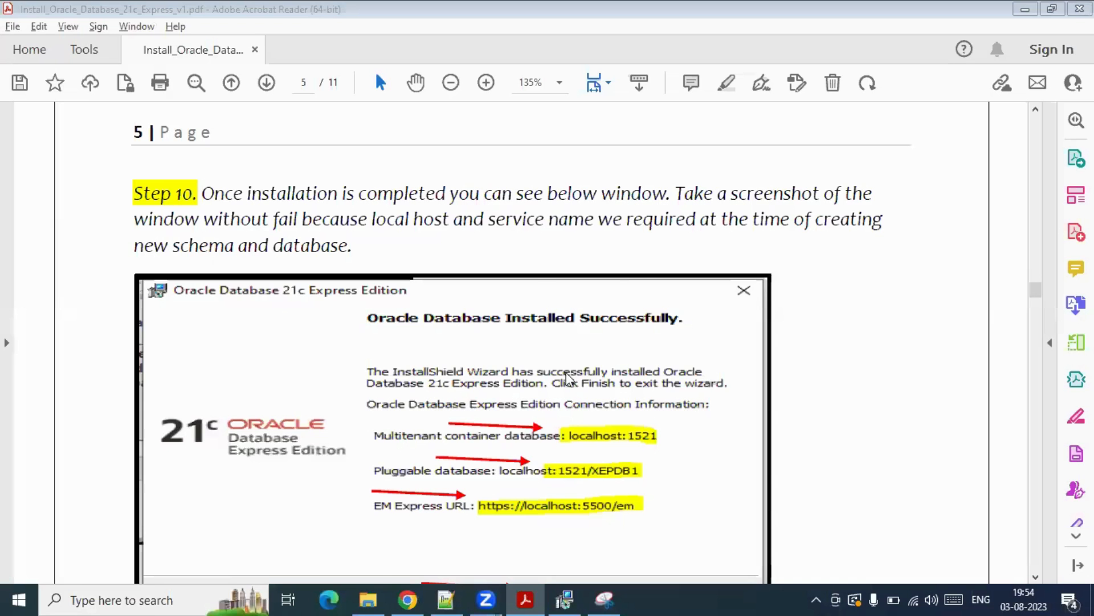
- Snip the success dialog, underline port 1522 and XEPDB1, then close the finished installer
key("alt+Tab")
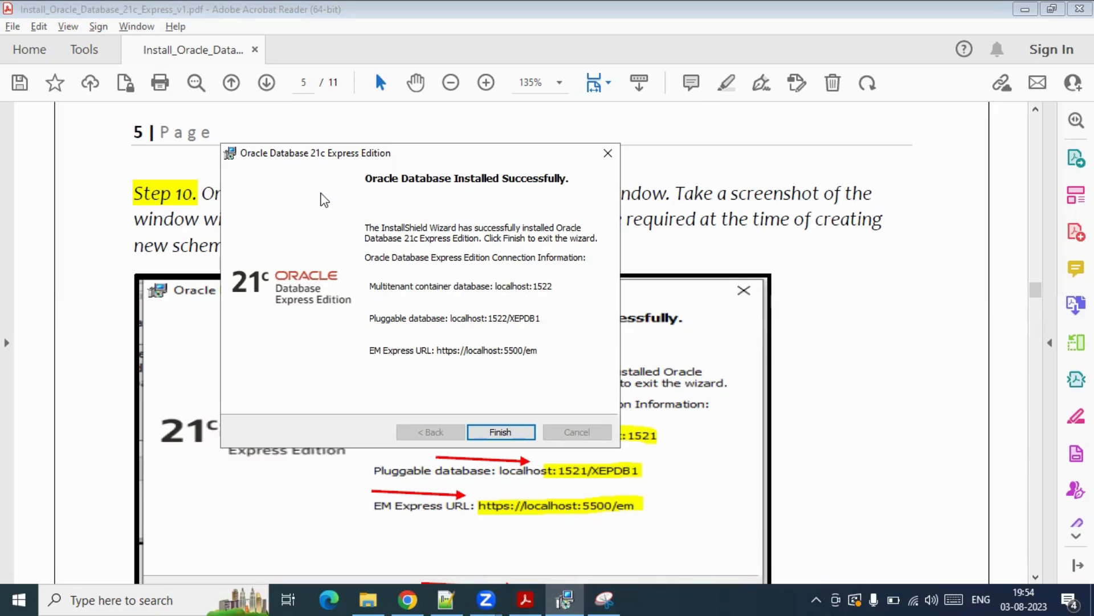
left_click(605, 599)
left_click(458, 194)
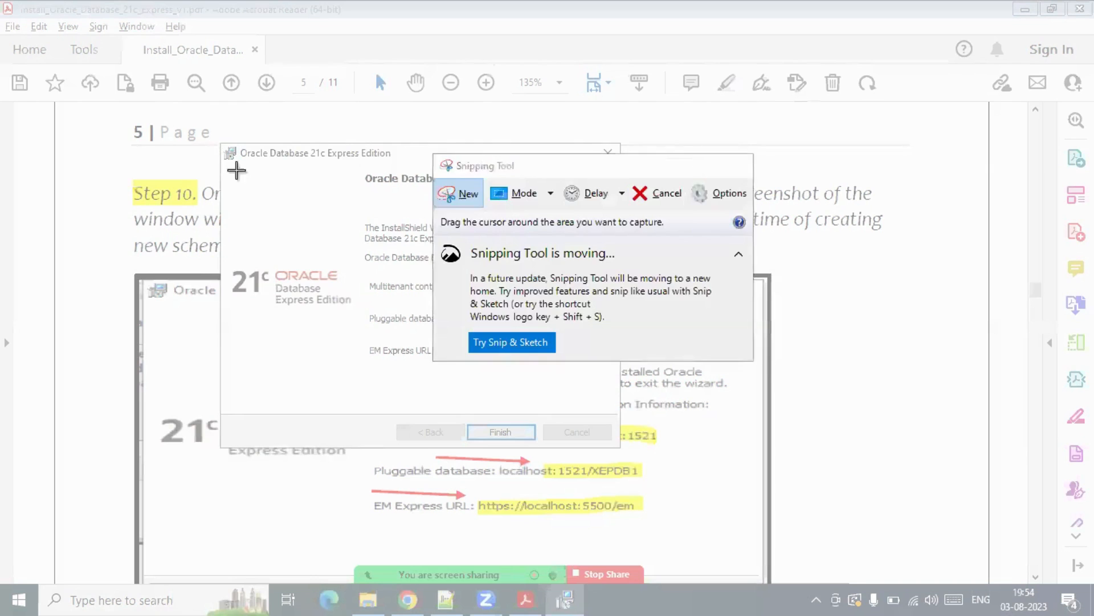
left_click_drag(221, 143, 626, 447)
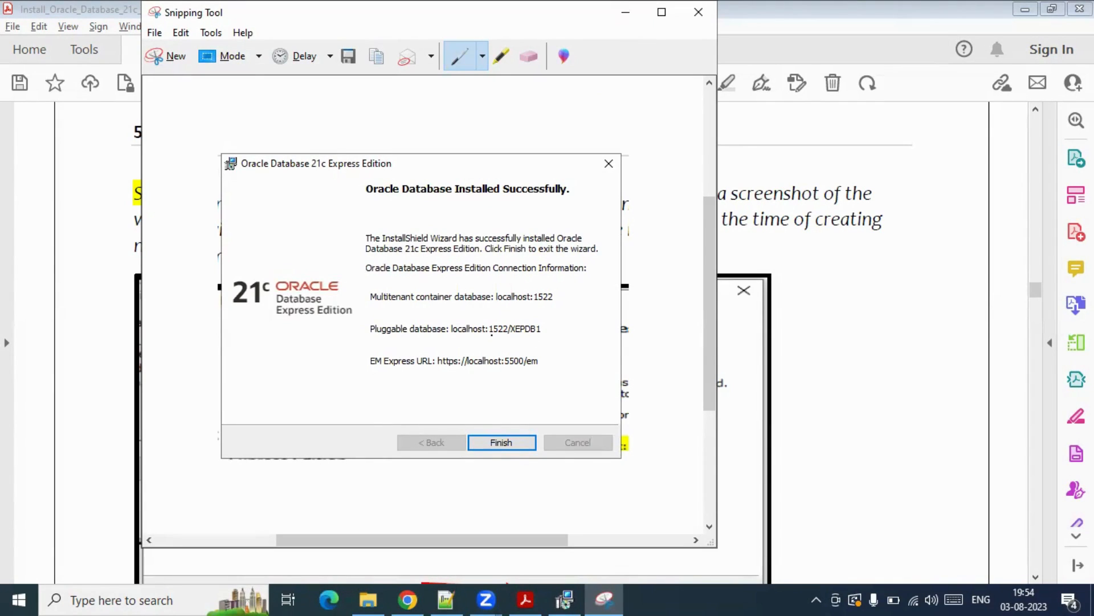
left_click_drag(492, 336, 504, 336)
left_click_drag(515, 336, 540, 336)
left_click(625, 12)
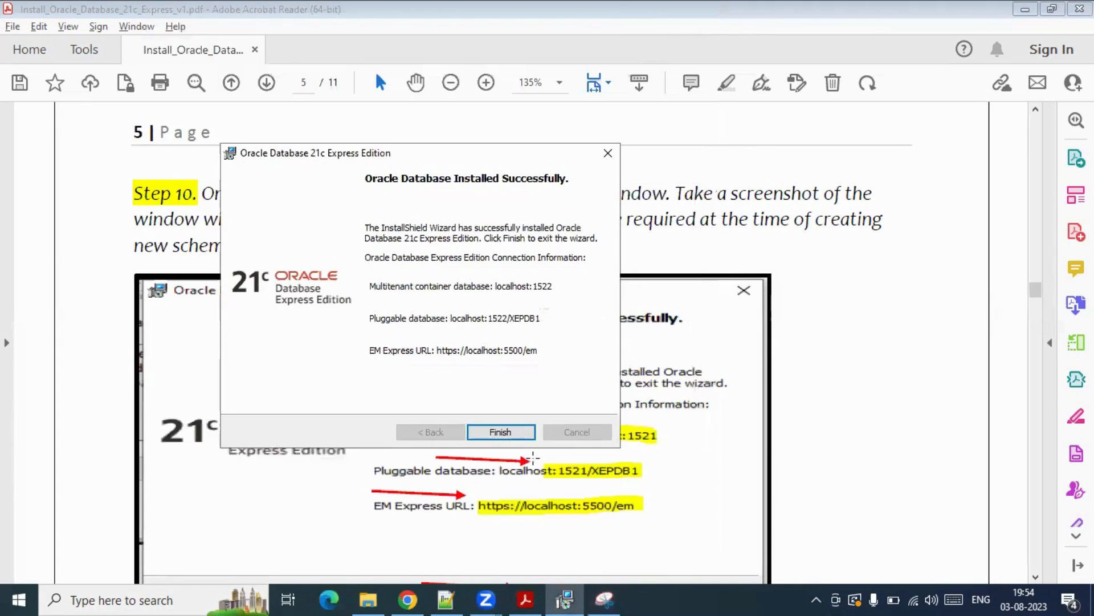
left_click(506, 434)
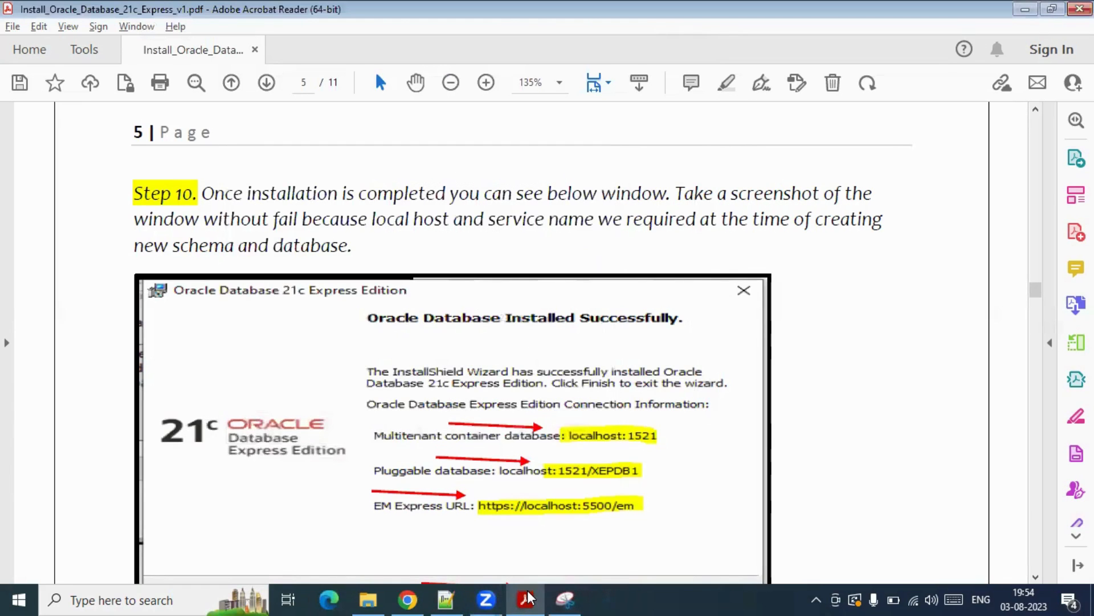
- Scroll to Step 11 and highlight the oracle.com SQL Developer 23.1 download link
scroll(877, 242, "down", 10)
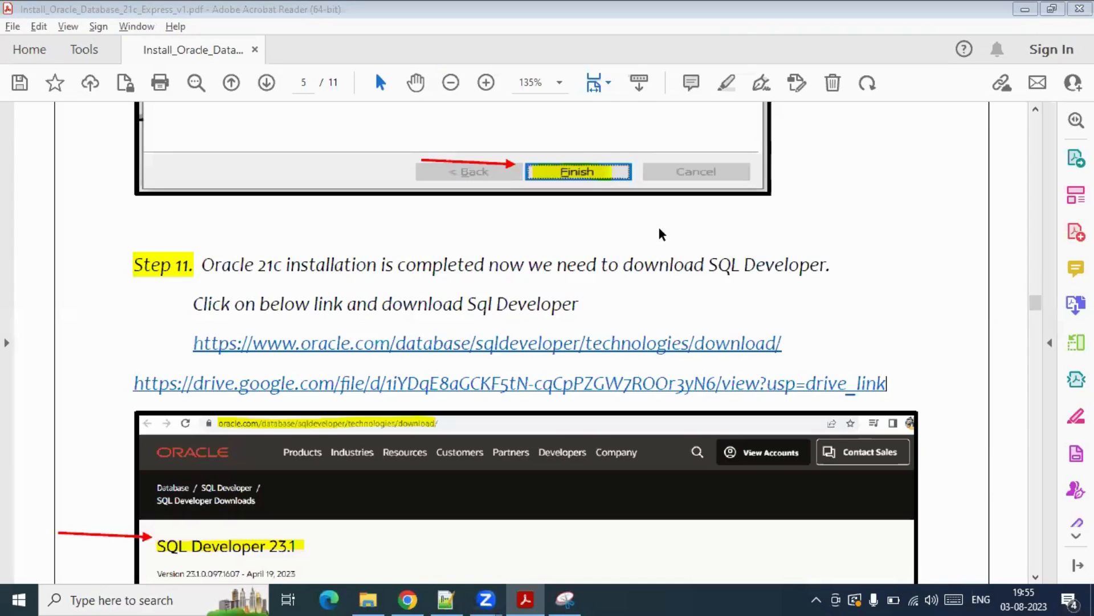
scroll(661, 234, "up", 5)
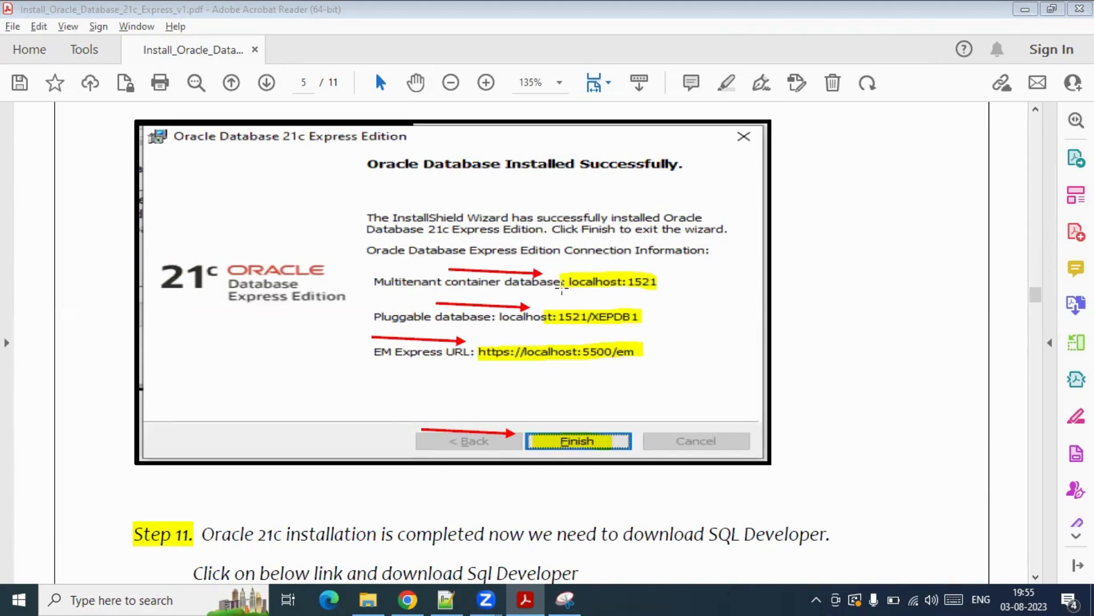
scroll(495, 285, "down", 2)
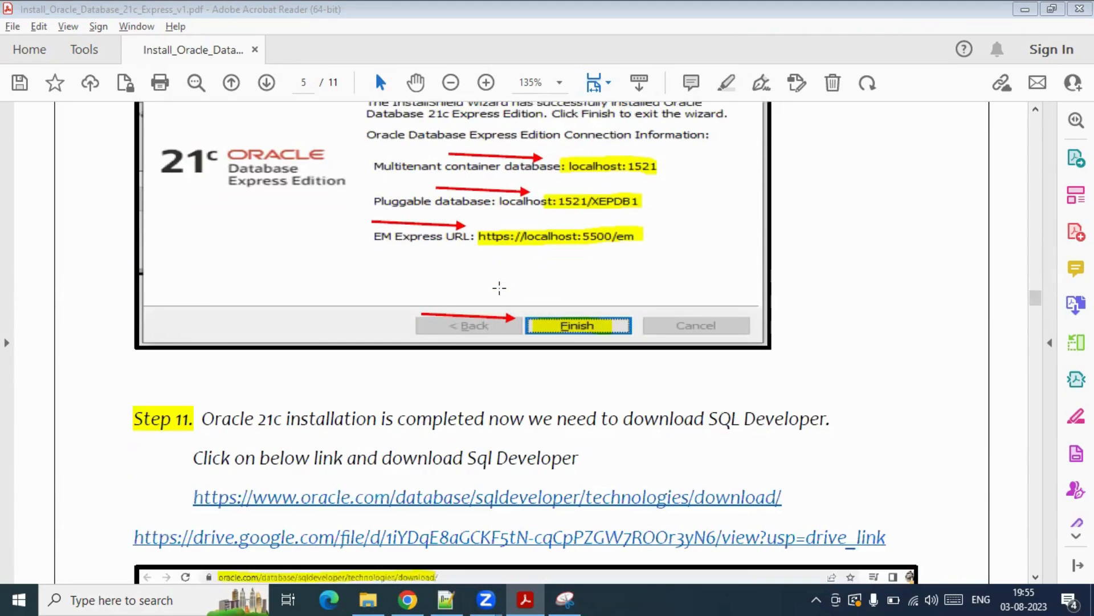
scroll(498, 294, "down", 3)
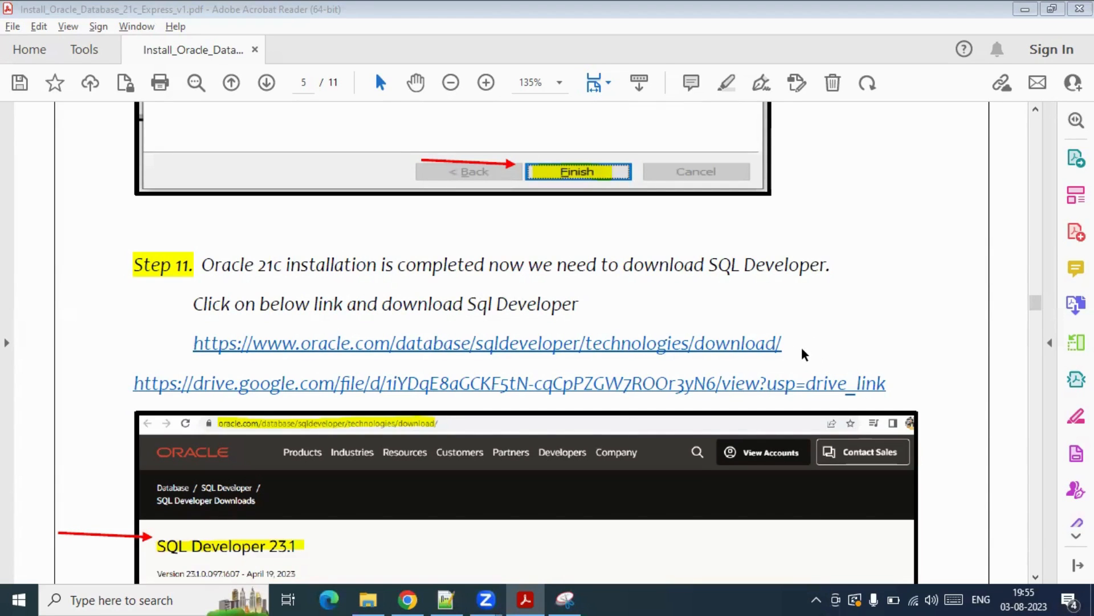
left_click_drag(784, 342, 175, 341)
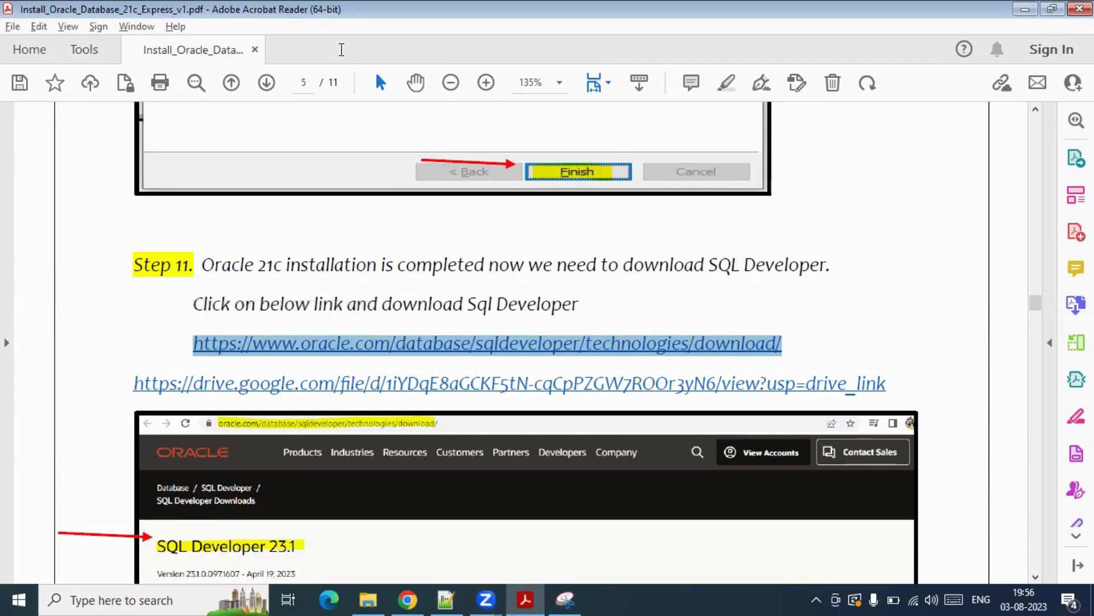
left_click(288, 17)
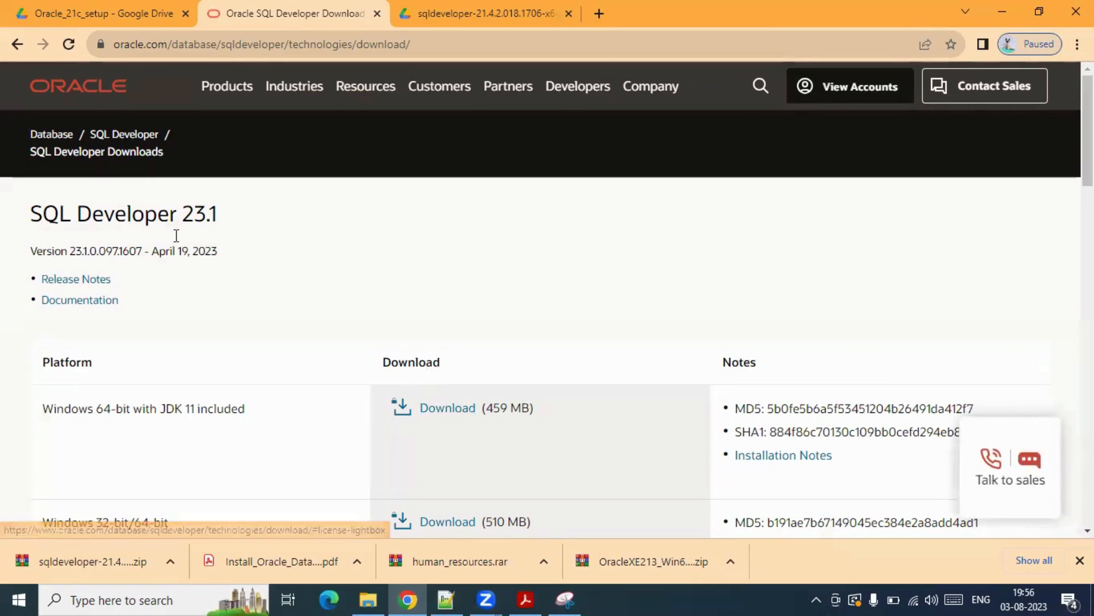
left_click(436, 13)
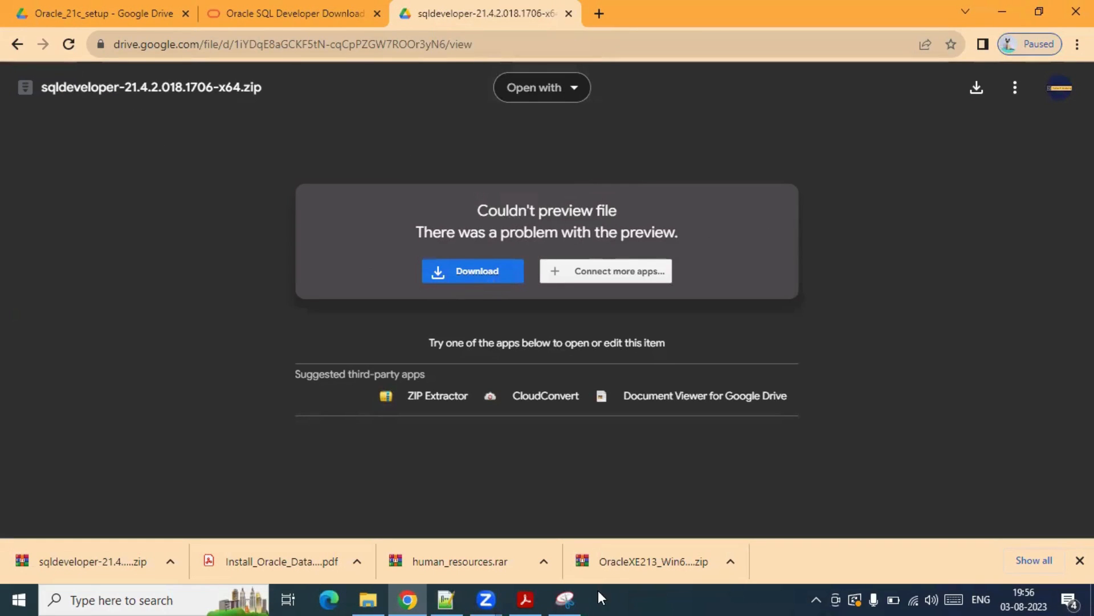
left_click(525, 599)
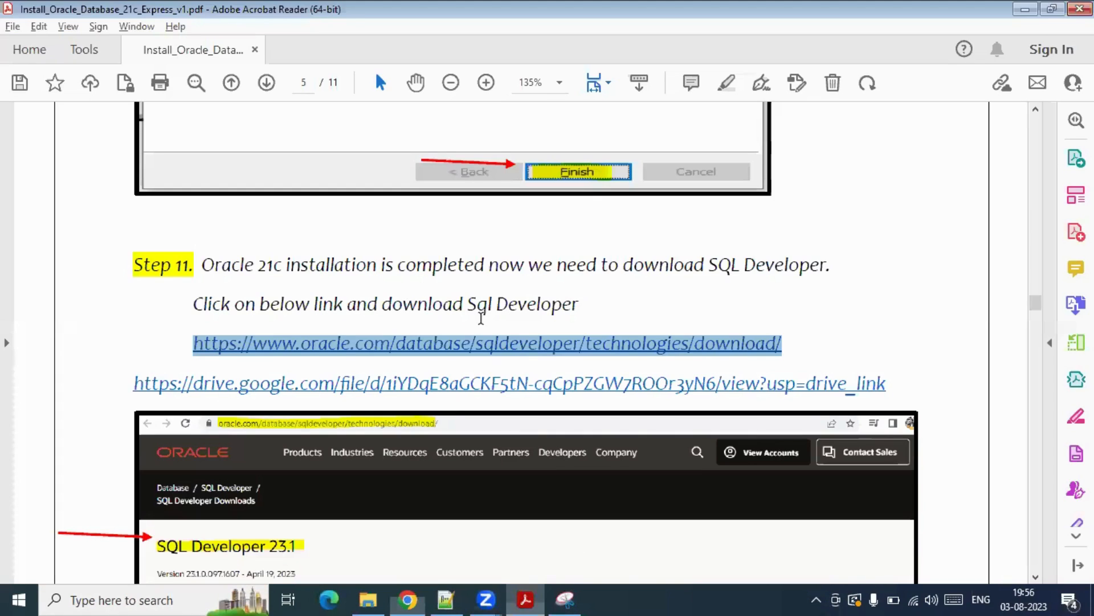
- Bring the TECHIE IT ACADEMCY folder window forward and resize it beside the guide
scroll(481, 315, "down", 3)
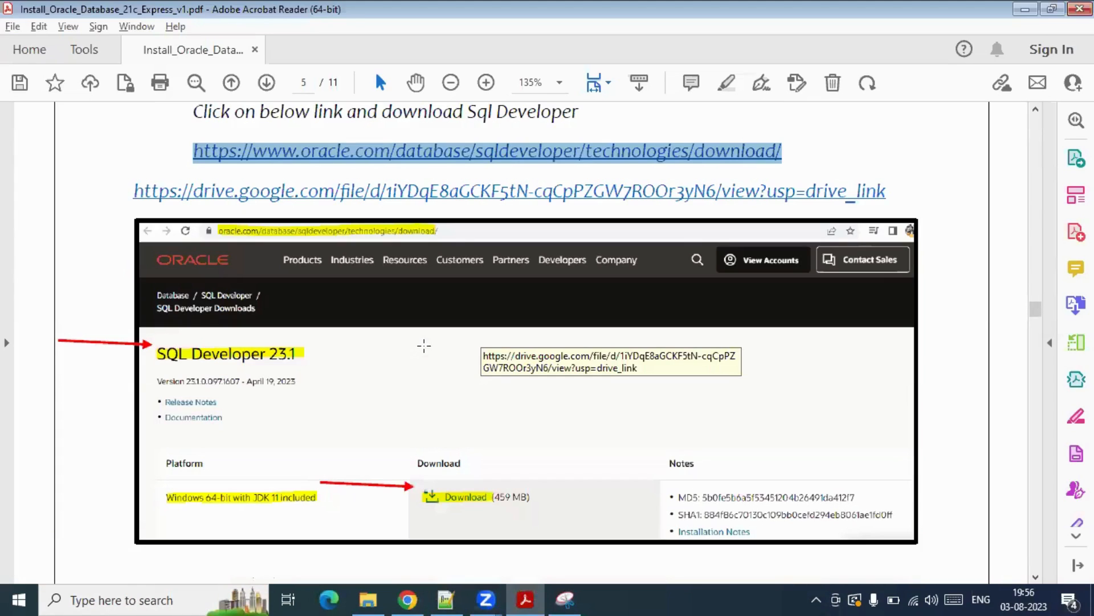
scroll(428, 359, "down", 3)
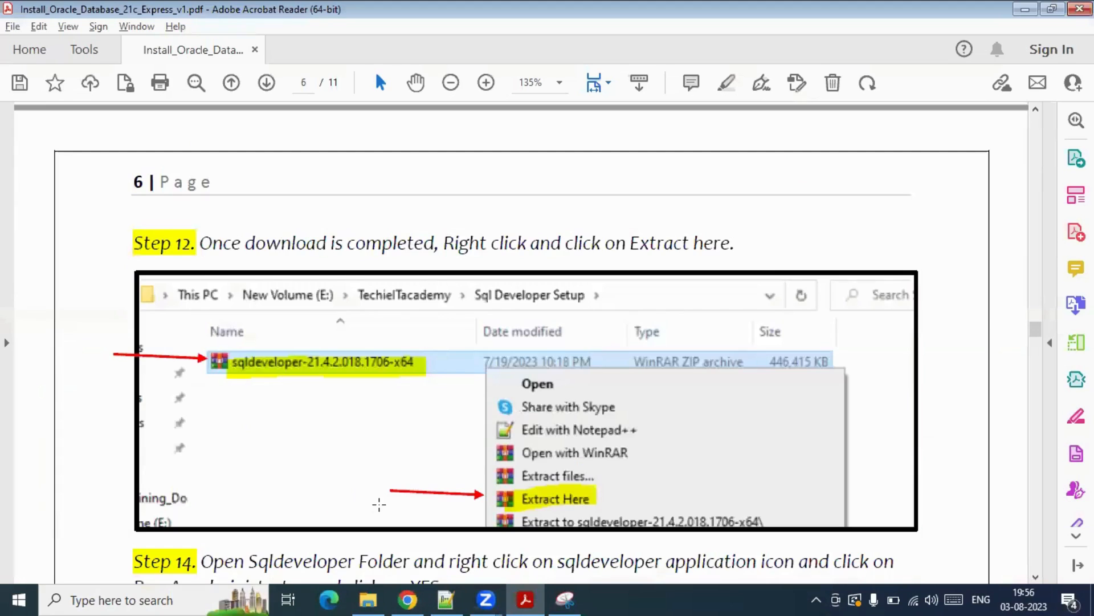
left_click(369, 600)
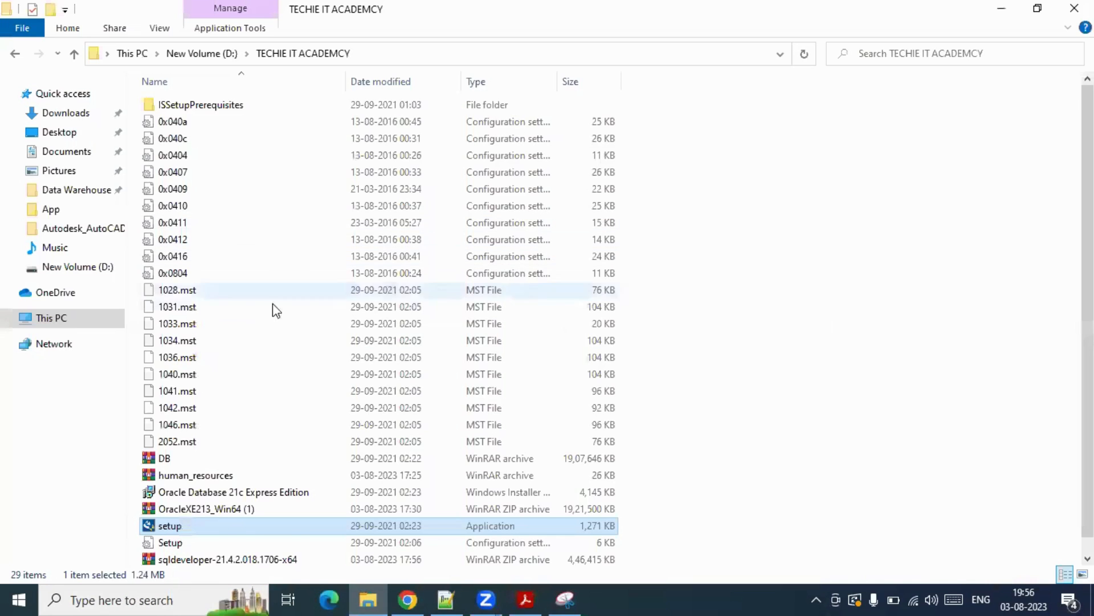
scroll(251, 384, "down", 1)
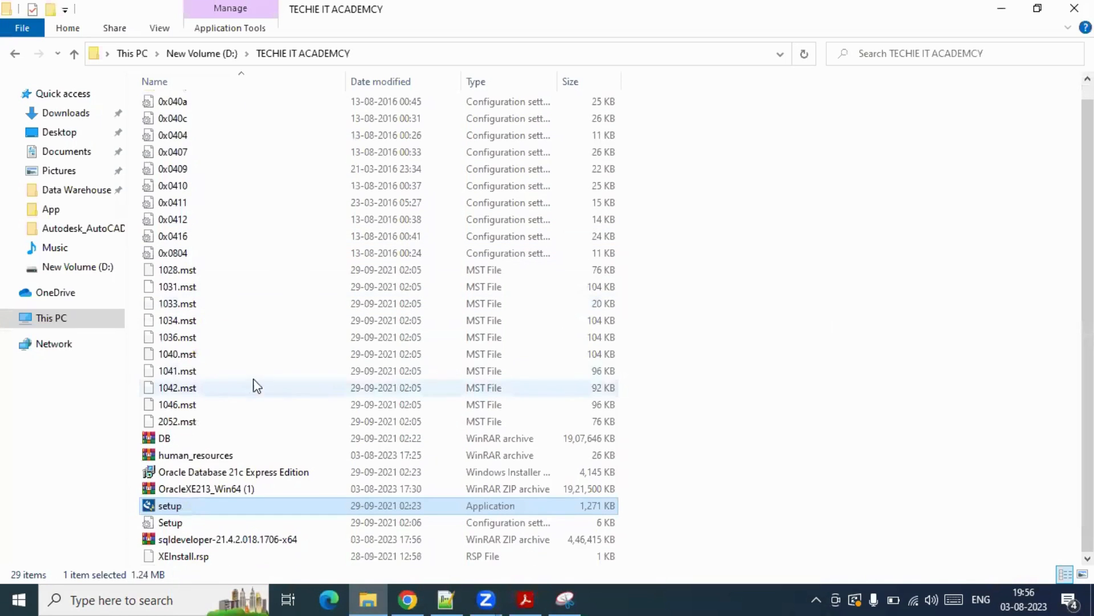
left_click(821, 484)
double_click(884, 17)
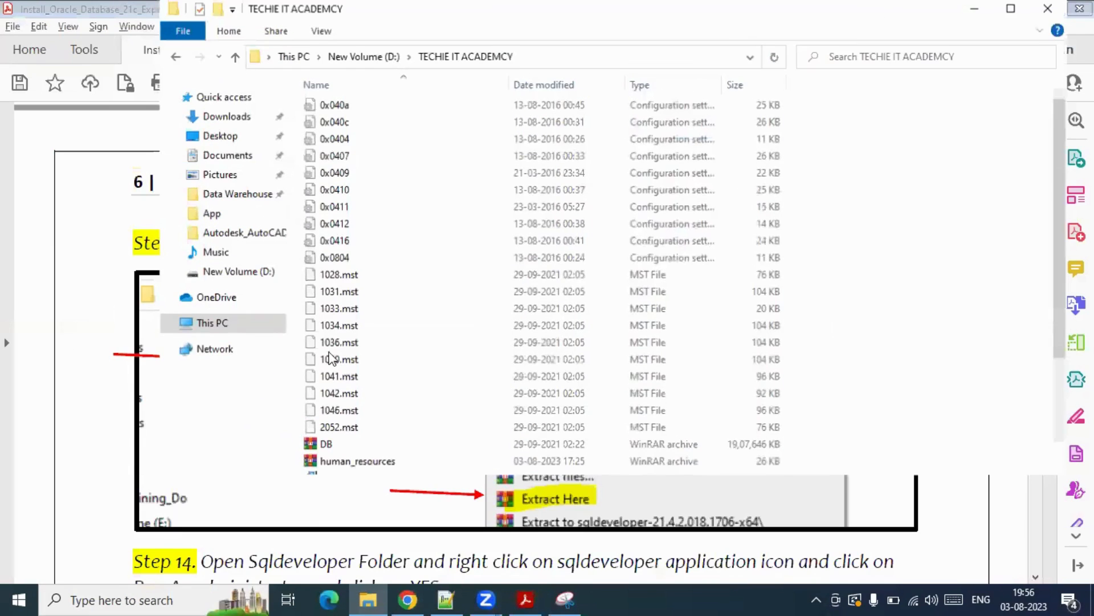
scroll(426, 399, "down", 3)
- Extract the sqldeveloper-21.4.2.018.1706-x64 zip into the current folder with Extract Here
left_click(381, 435)
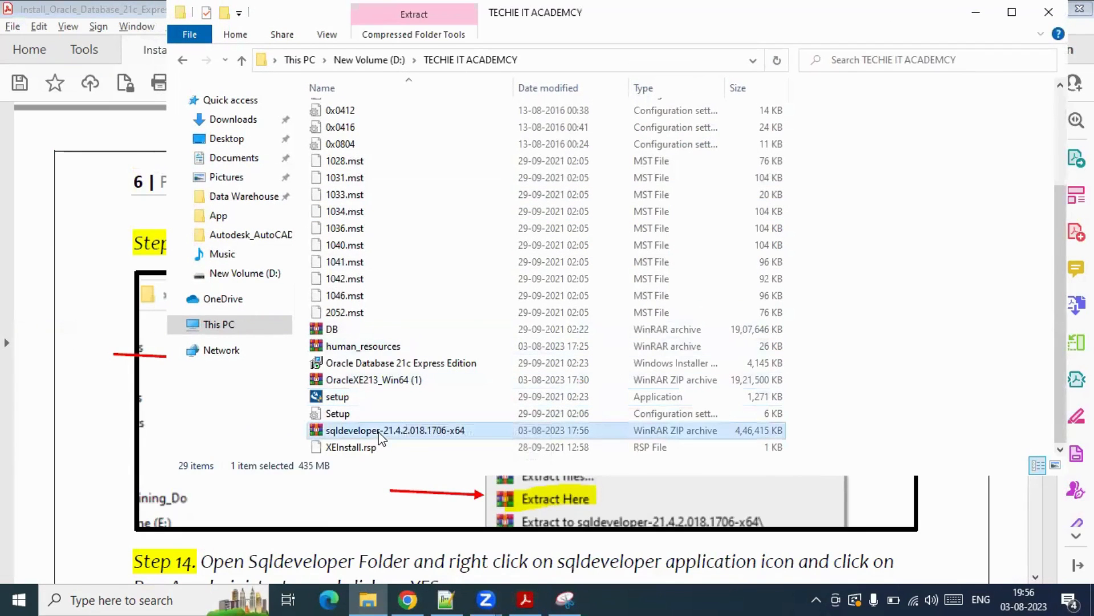
double_click(336, 429)
right_click(332, 429)
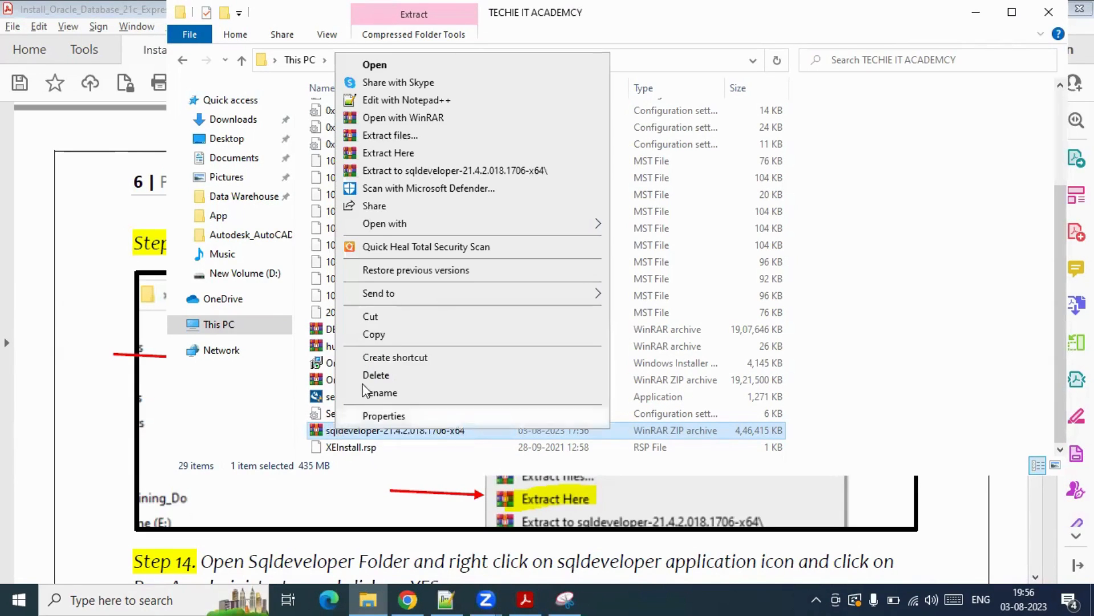
left_click(416, 154)
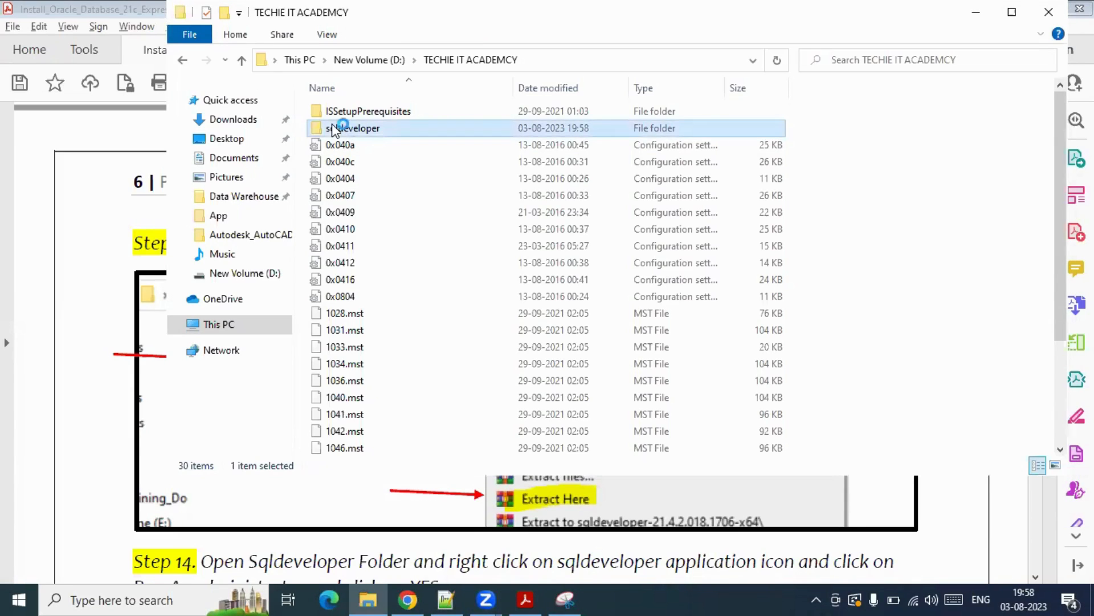
- Open the extracted sqldeveloper folder, maximize it, and run sqldeveloper.exe as administrator
double_click(336, 129)
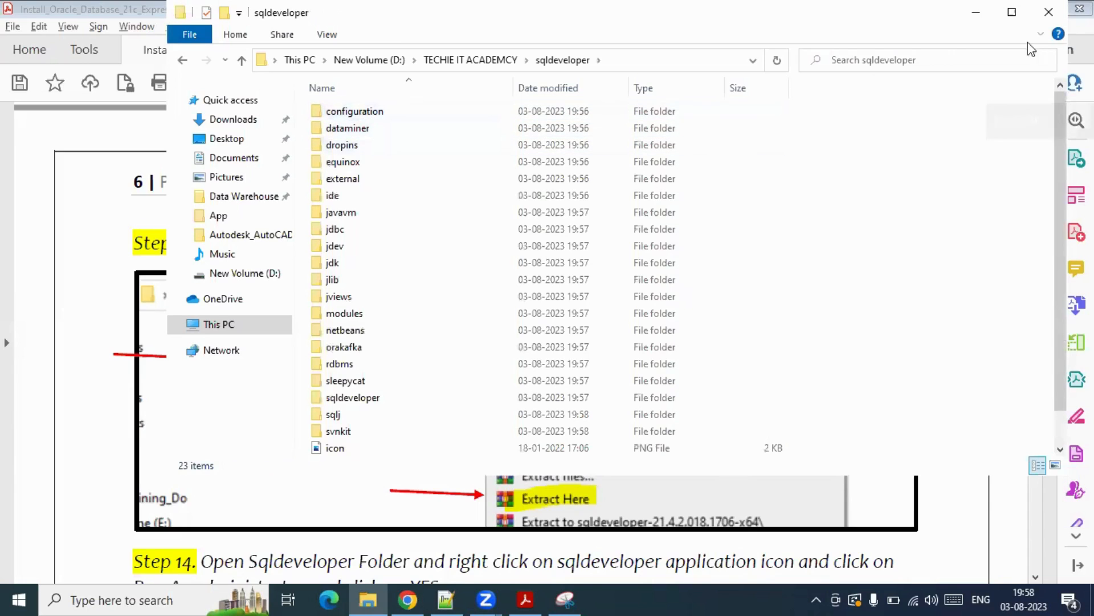
left_click(1012, 12)
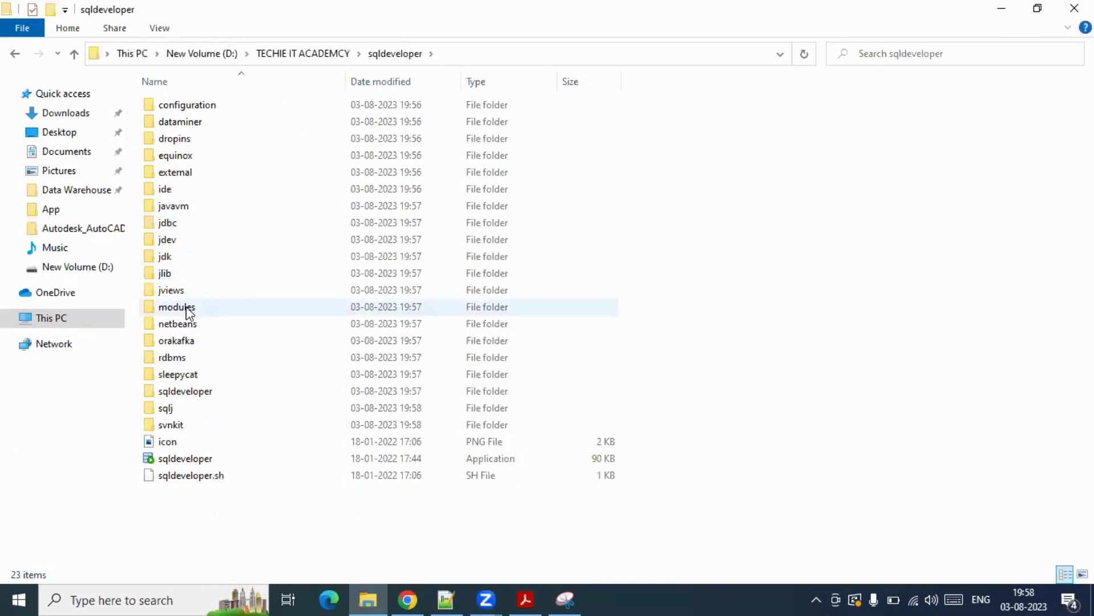
double_click(170, 458)
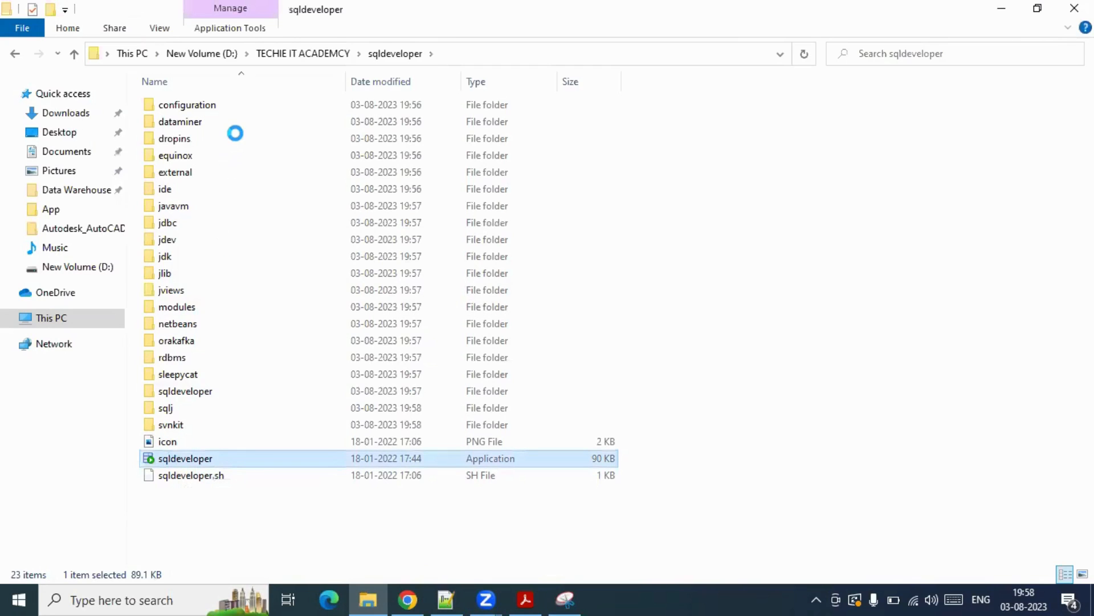
left_click(237, 63)
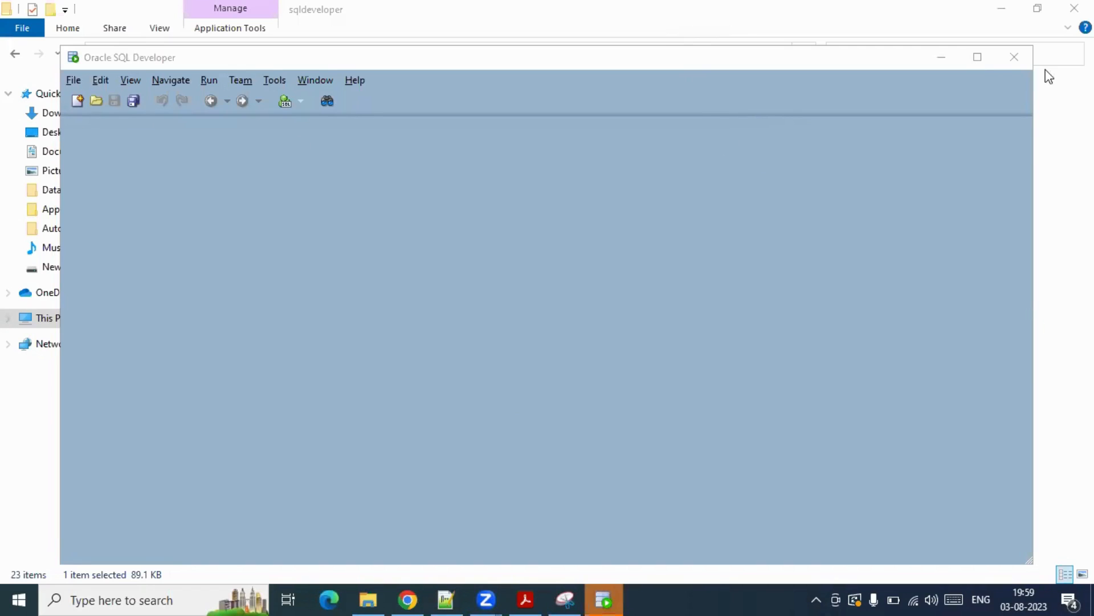
- Maximize SQL Developer, accept the Oracle Usage Tracking notice, and start a new connection
left_click(978, 57)
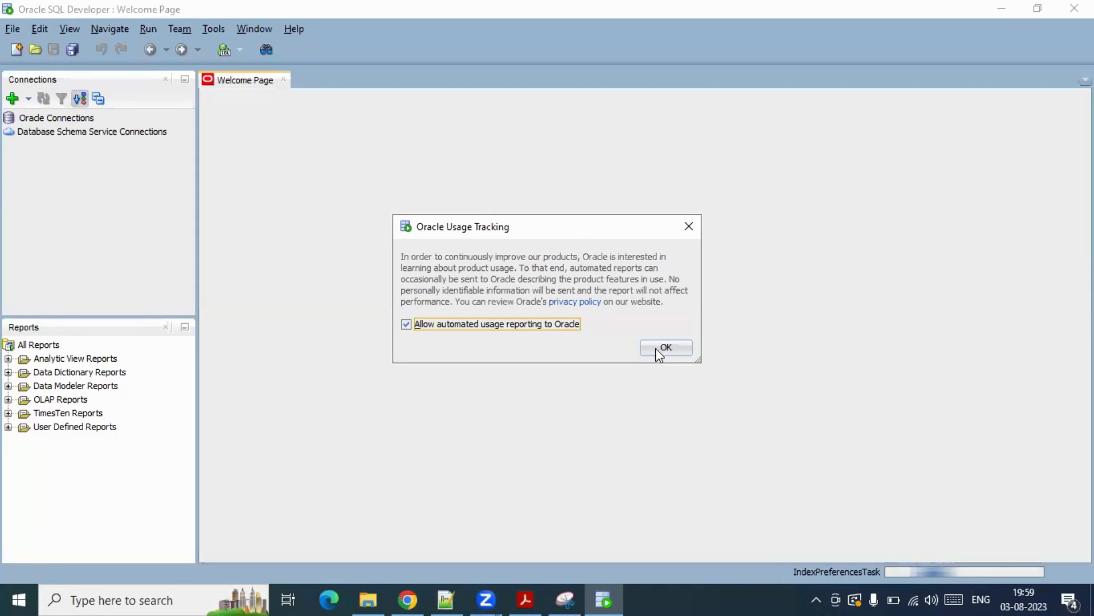
left_click(662, 349)
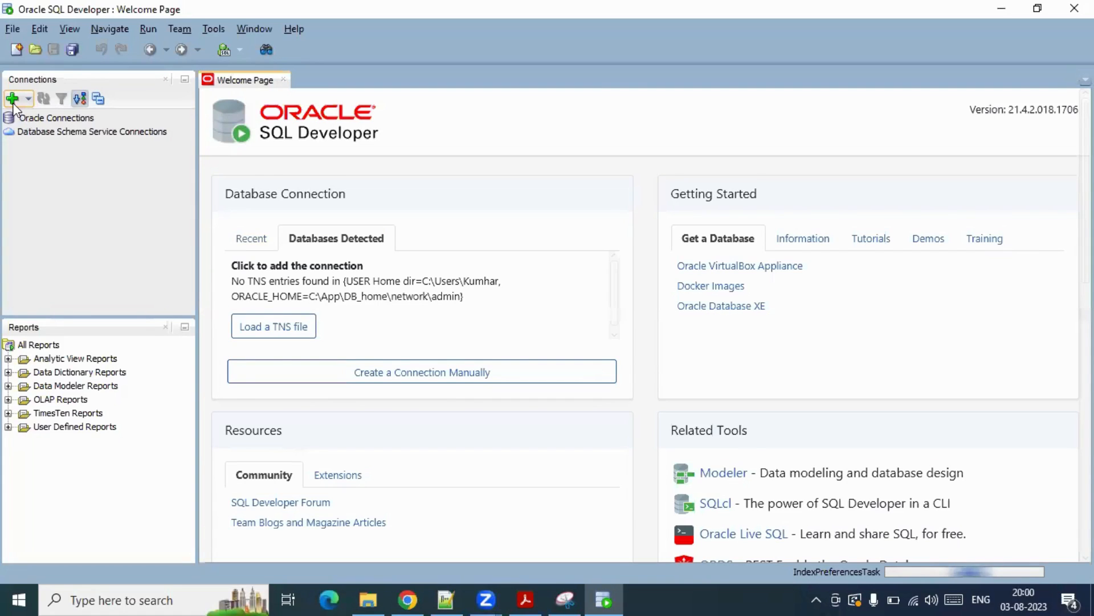
left_click(13, 102)
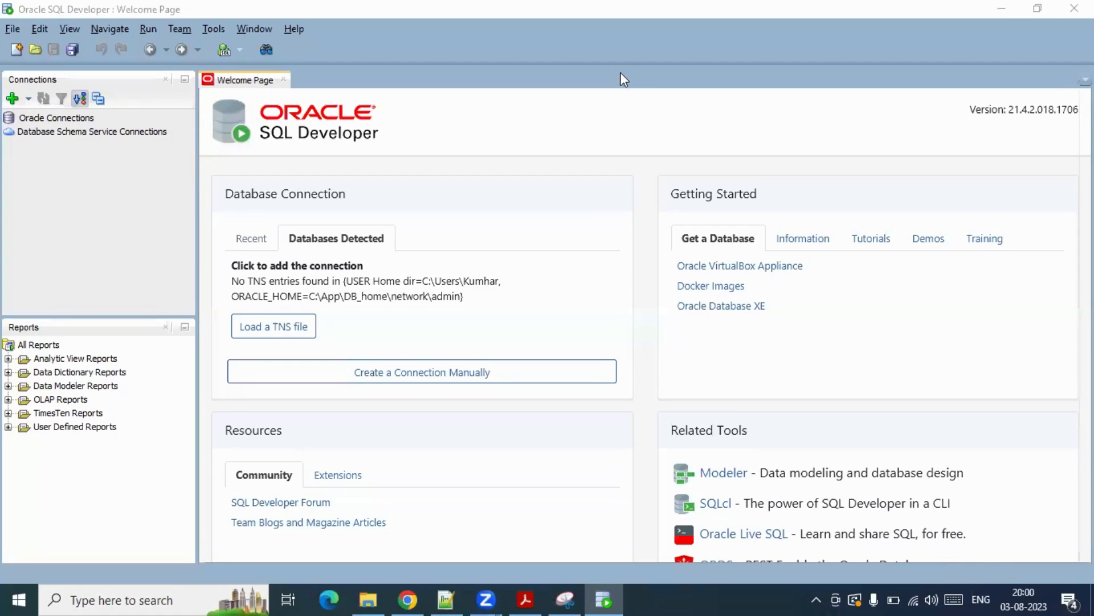
left_click(13, 102)
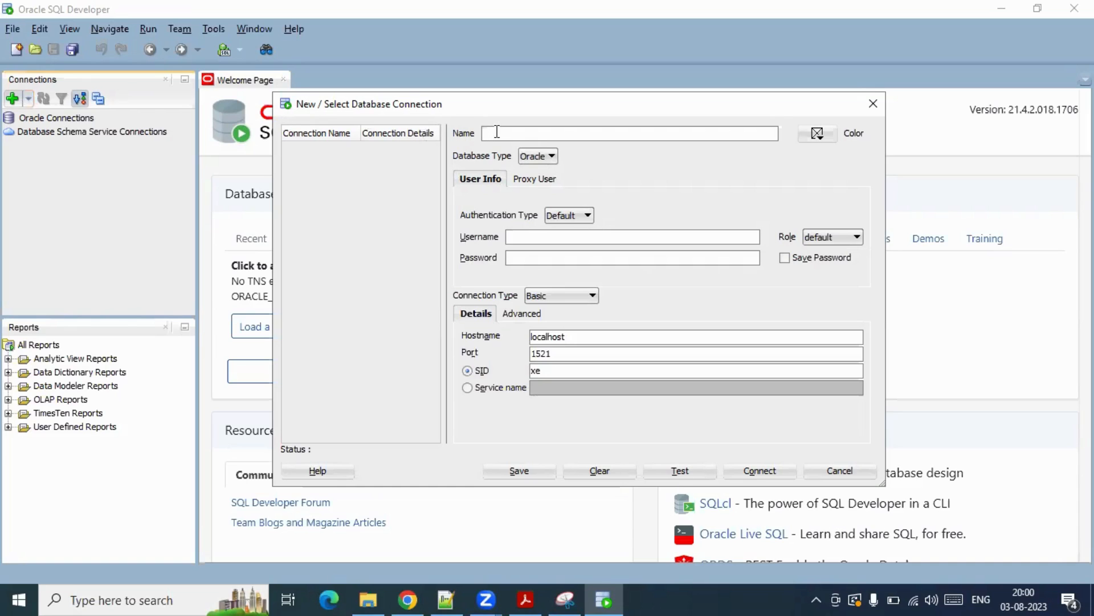
- Name the connection SYSTEM, set username system, and enter the system account password from the notes
type("SYSTEM")
left_click(531, 235)
type("system")
left_click(534, 257)
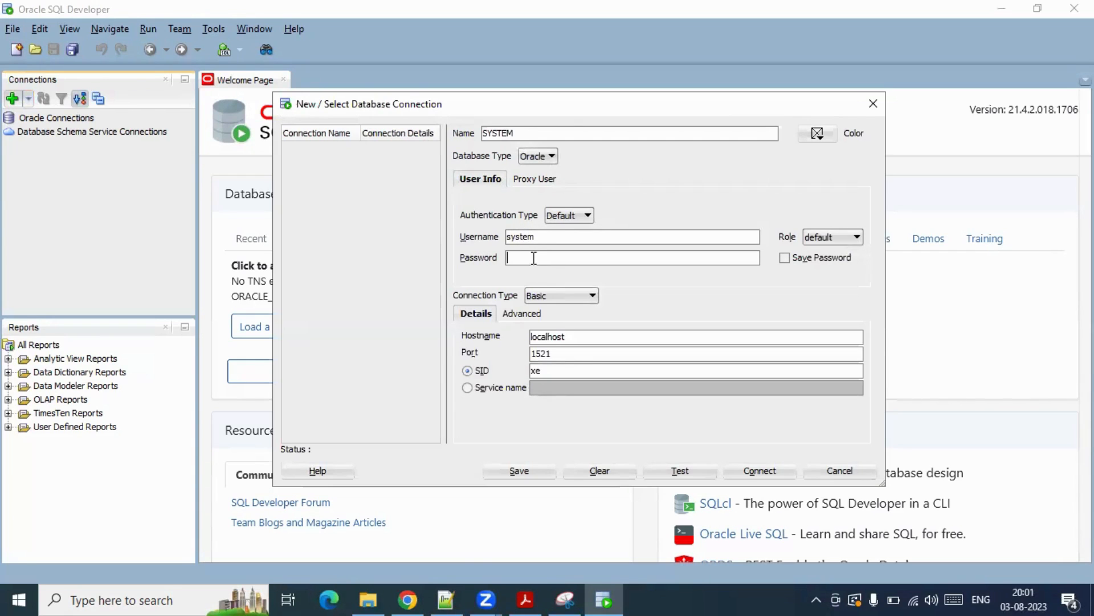
left_click(445, 587)
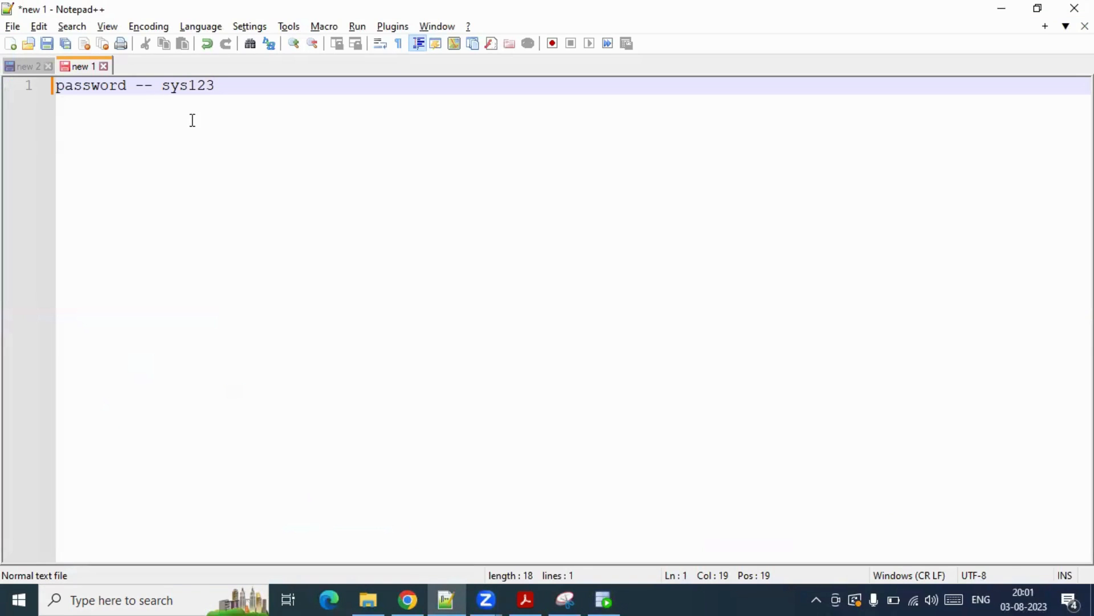
double_click(163, 86)
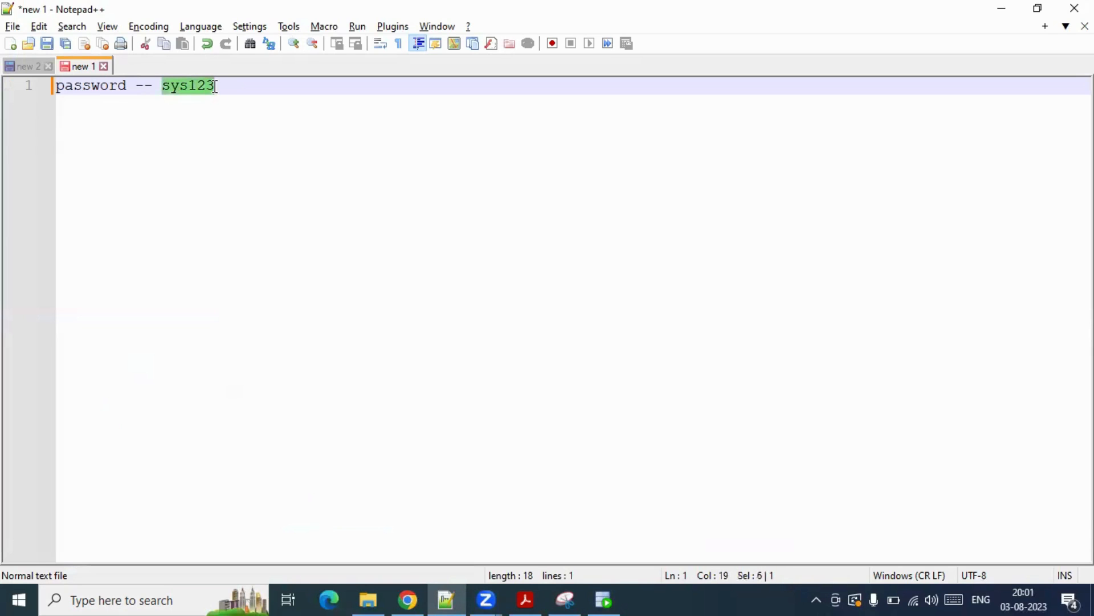
key("ctrl+c")
key("alt+Tab")
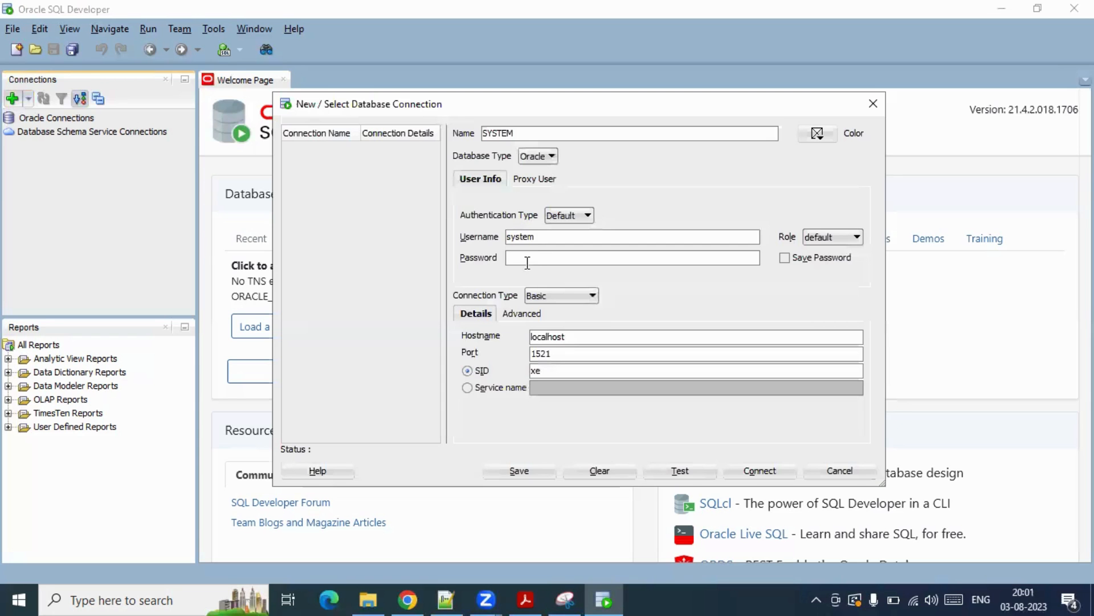
left_click(522, 257)
type("sys123")
- Check the install screenshot and change the connection port from 1521 to 1522
left_click(566, 599)
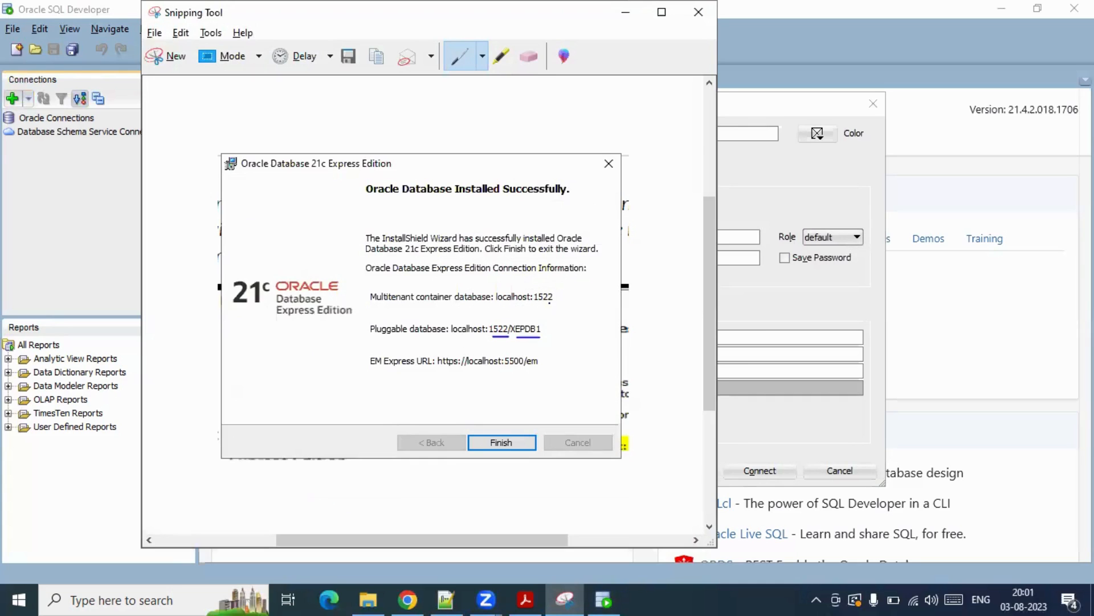
key("alt+Tab")
double_click(543, 336)
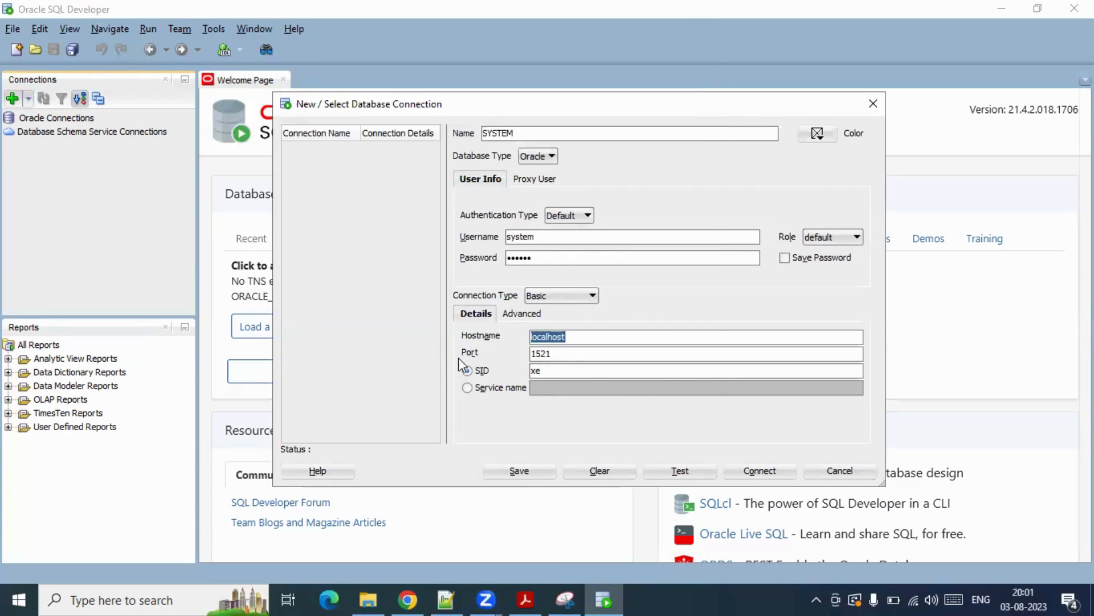
key("alt+Tab")
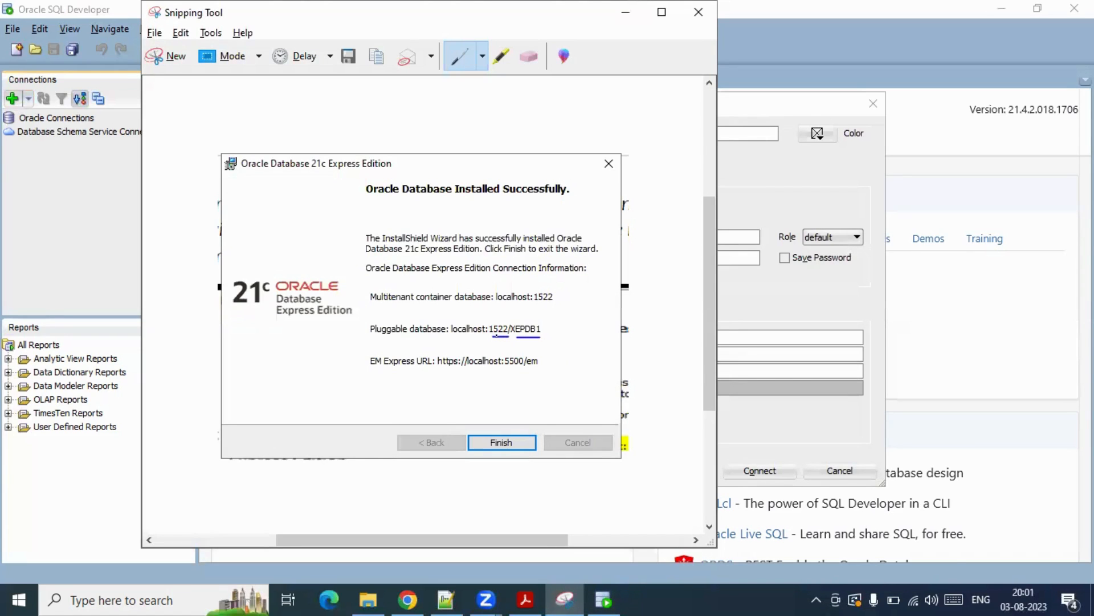
key("alt+Tab")
left_click(604, 349)
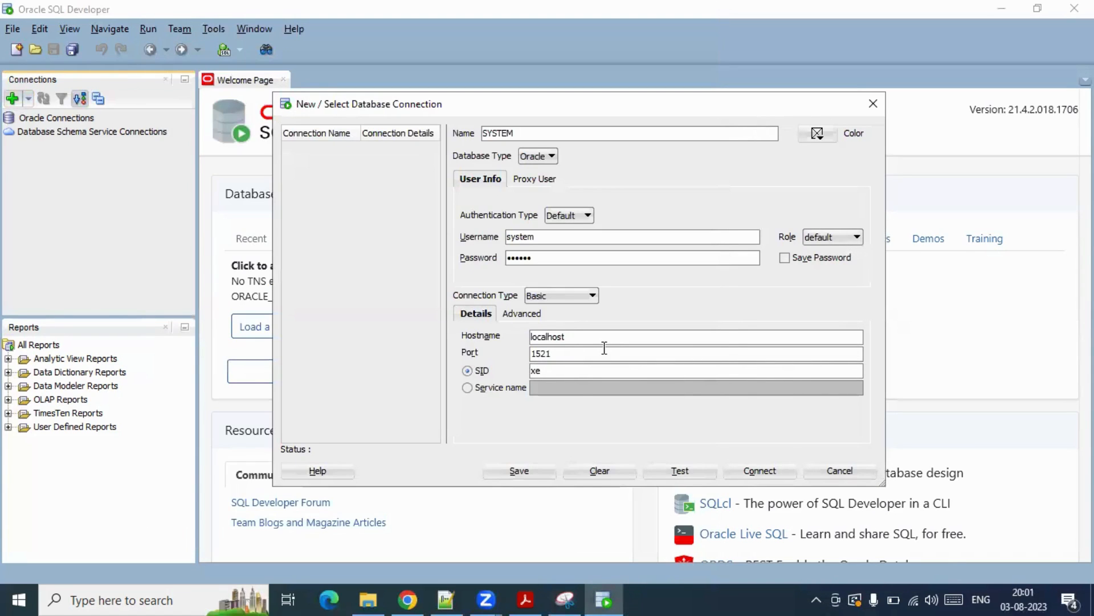
key("BackSpace")
key("BackSpace")
key("BackSpace")
key("BackSpace")
type("1522")
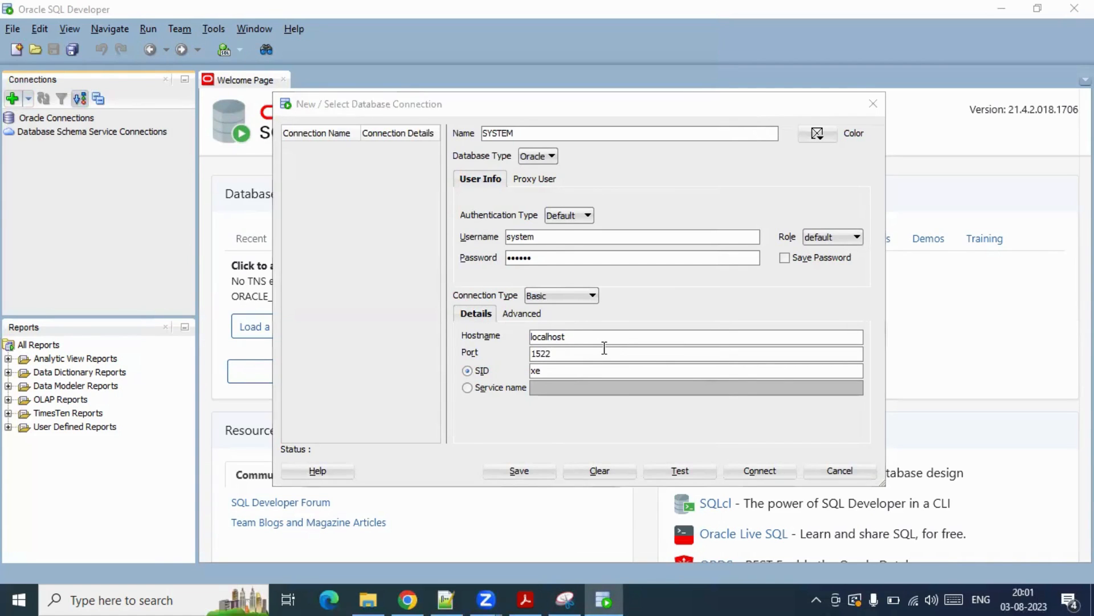
- Switch the connection from SID to Service name xepdb1
key("alt+Tab")
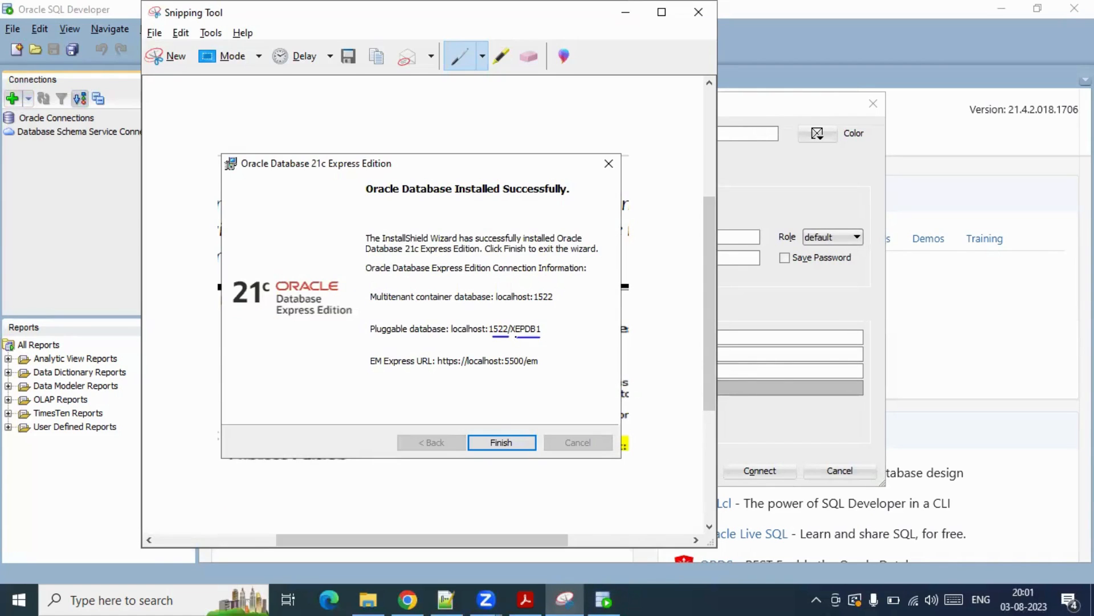
key("alt+Tab")
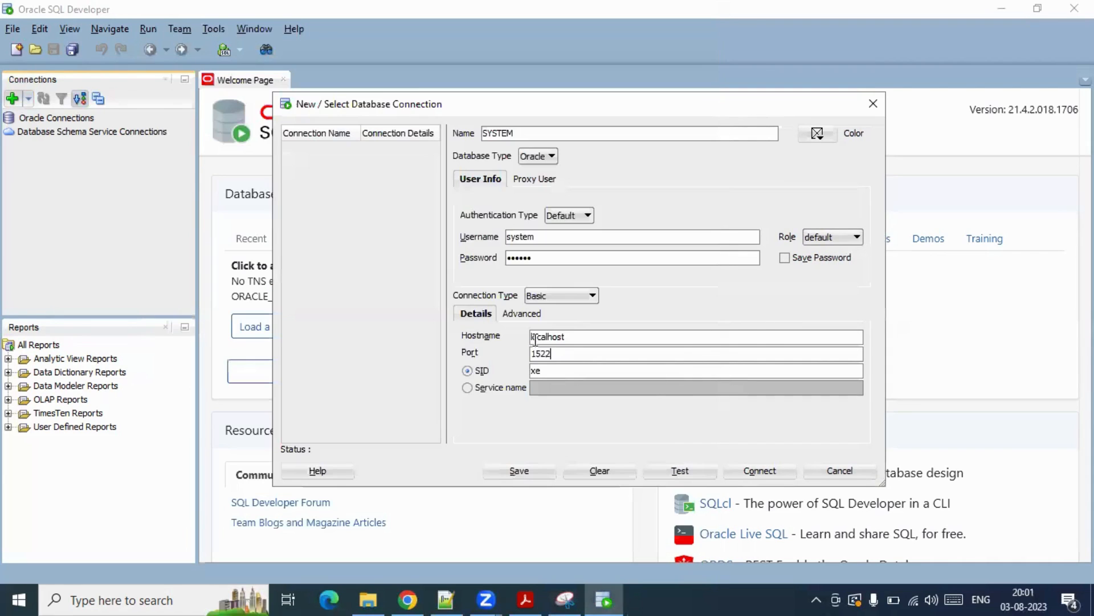
left_click(467, 389)
left_click(560, 388)
type("xepdb")
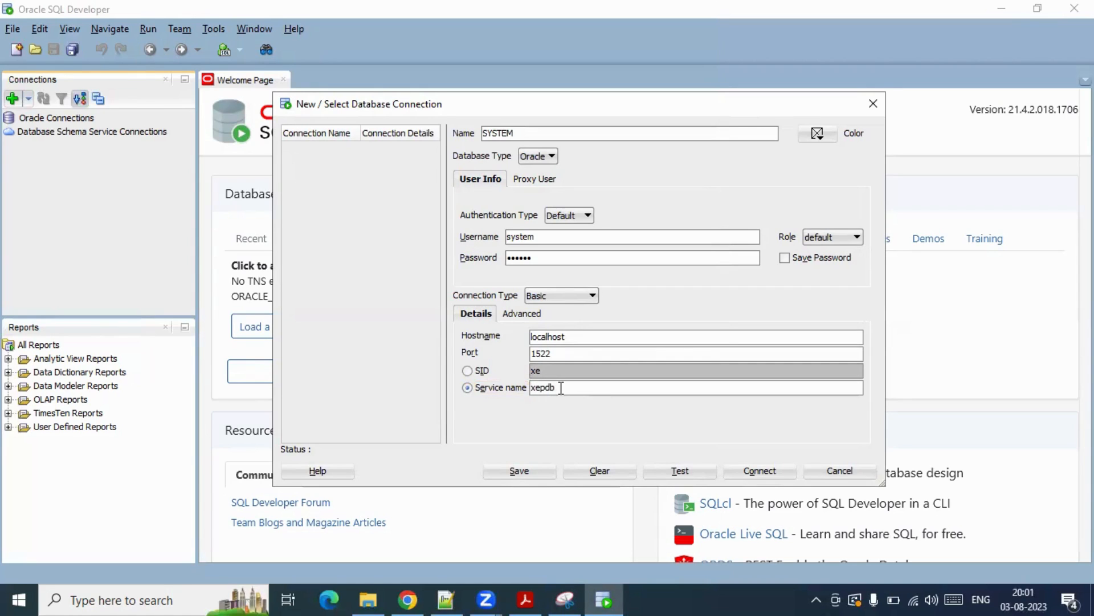
type("1")
- Test the SYSTEM connection, save it, and connect by confirming the login prompt
left_click(680, 471)
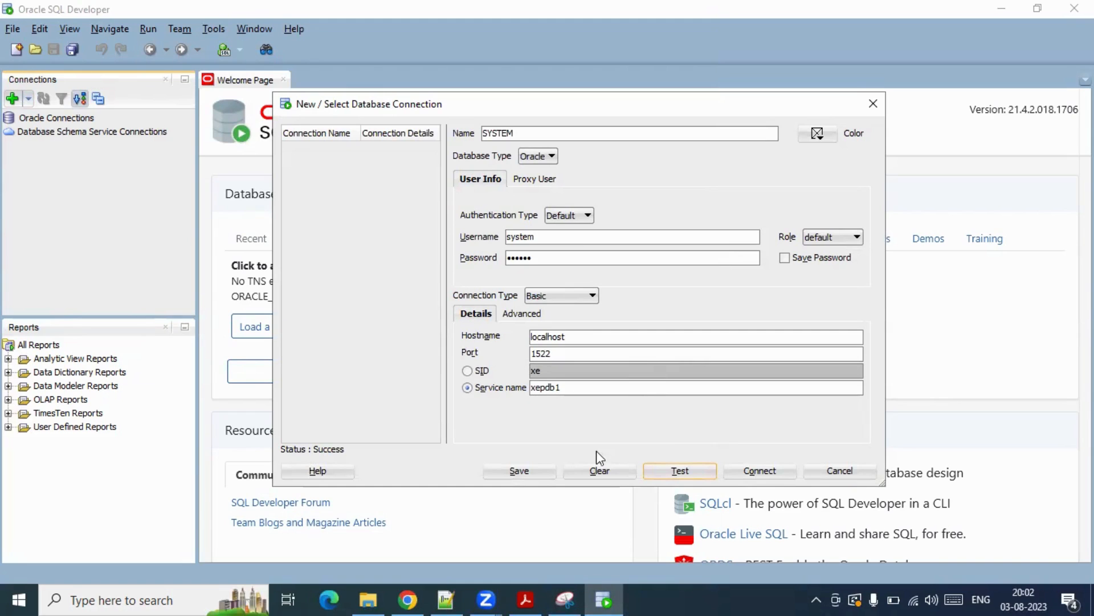
left_click(519, 471)
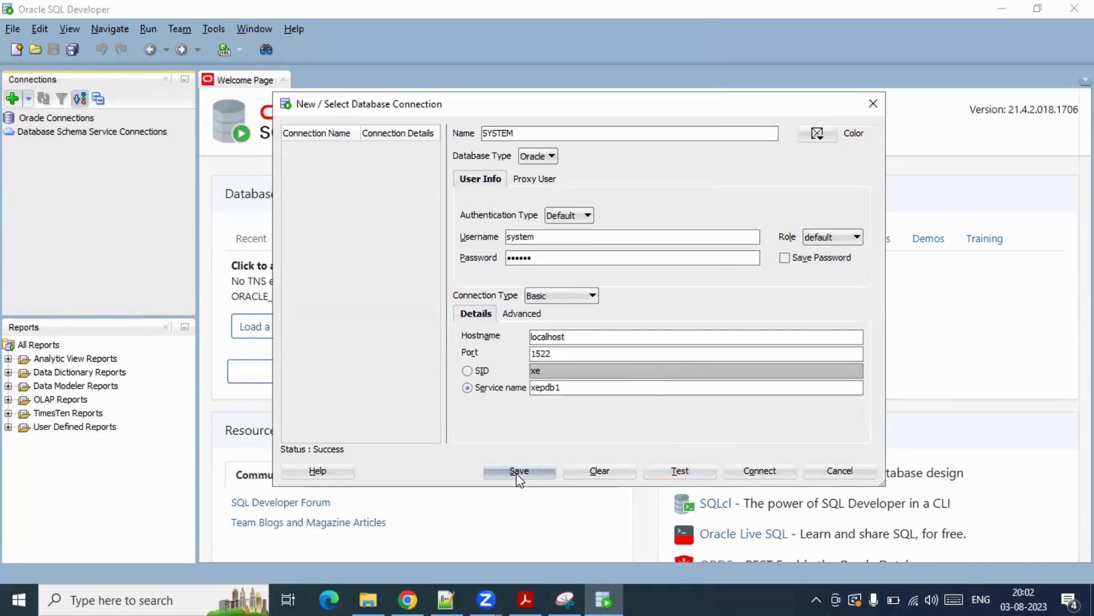
left_click(763, 473)
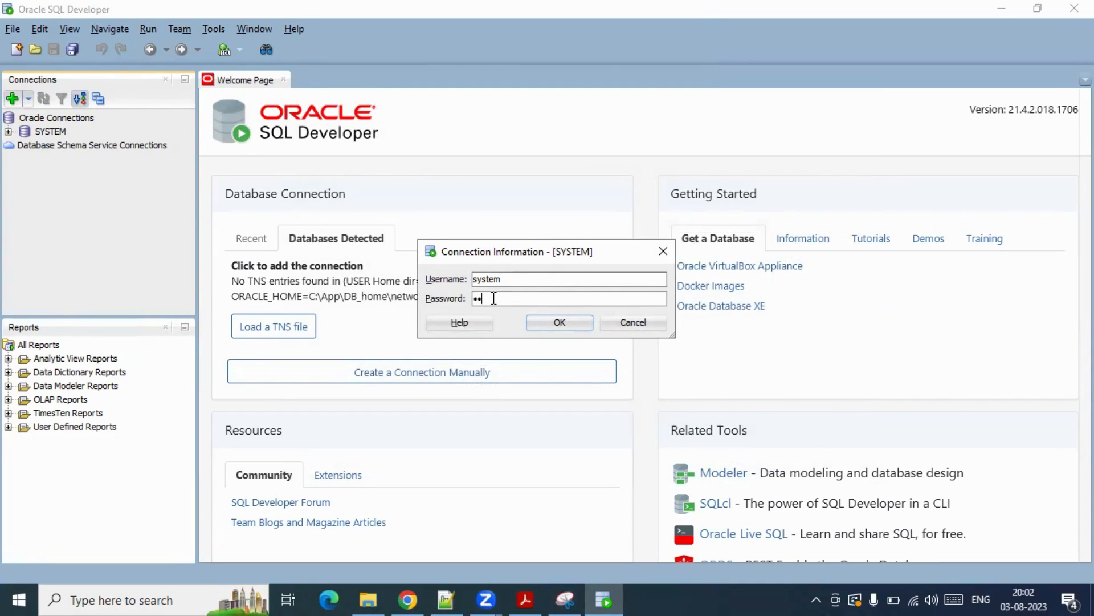
left_click(558, 323)
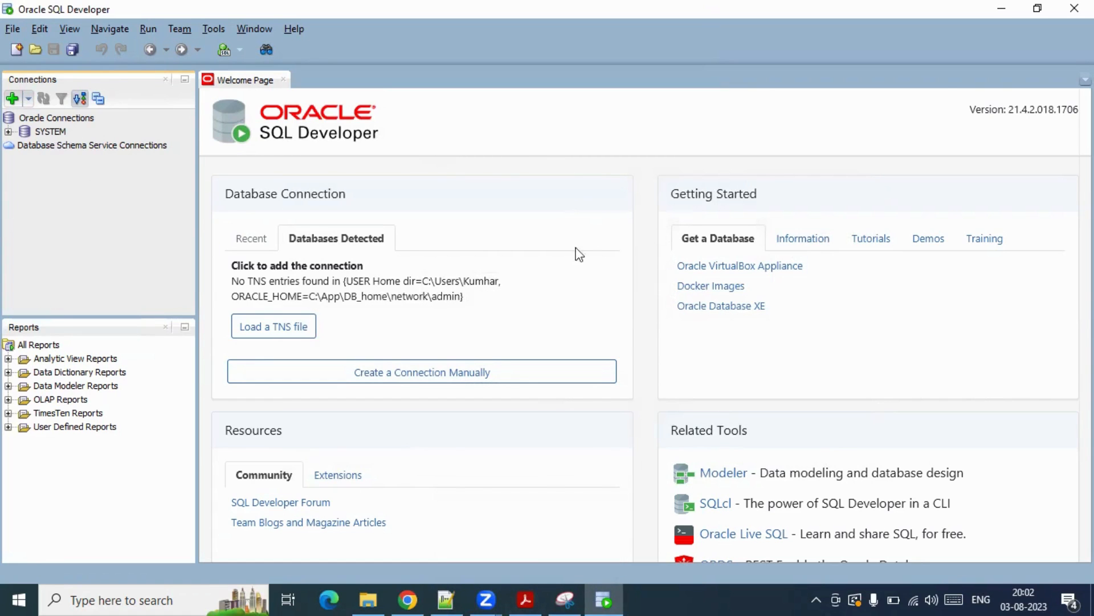
- Scroll the installation guide PDF toward Step 19 and glance at the SYSTEM worksheet
left_click(529, 598)
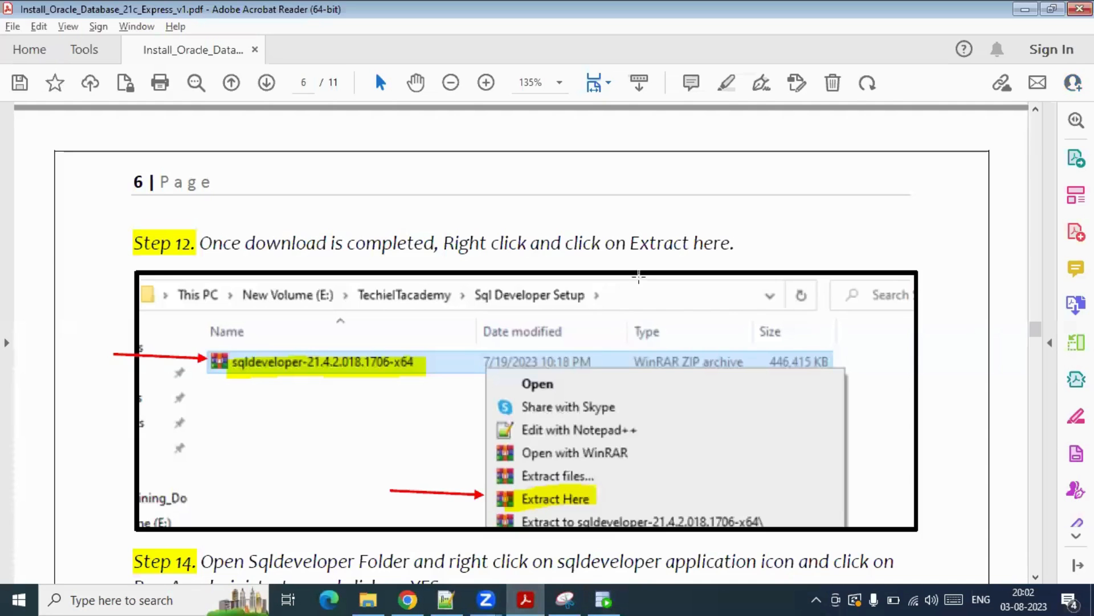
scroll(642, 336, "down", 10)
scroll(643, 354, "down", 15)
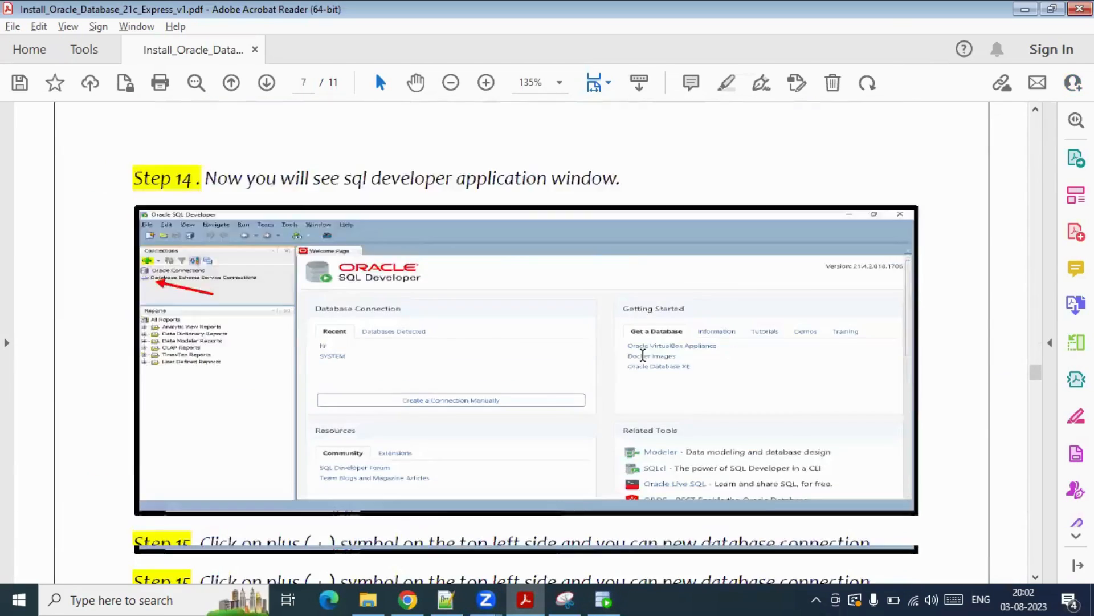
scroll(646, 376, "down", 5)
scroll(523, 337, "up", 2)
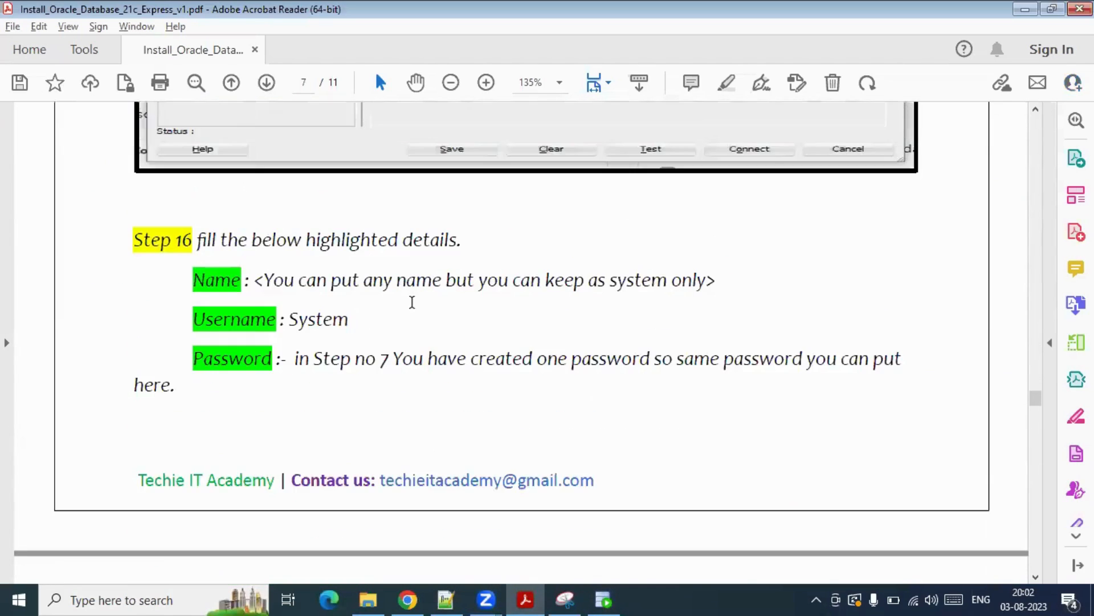
scroll(412, 303, "down", 7)
scroll(411, 310, "down", 15)
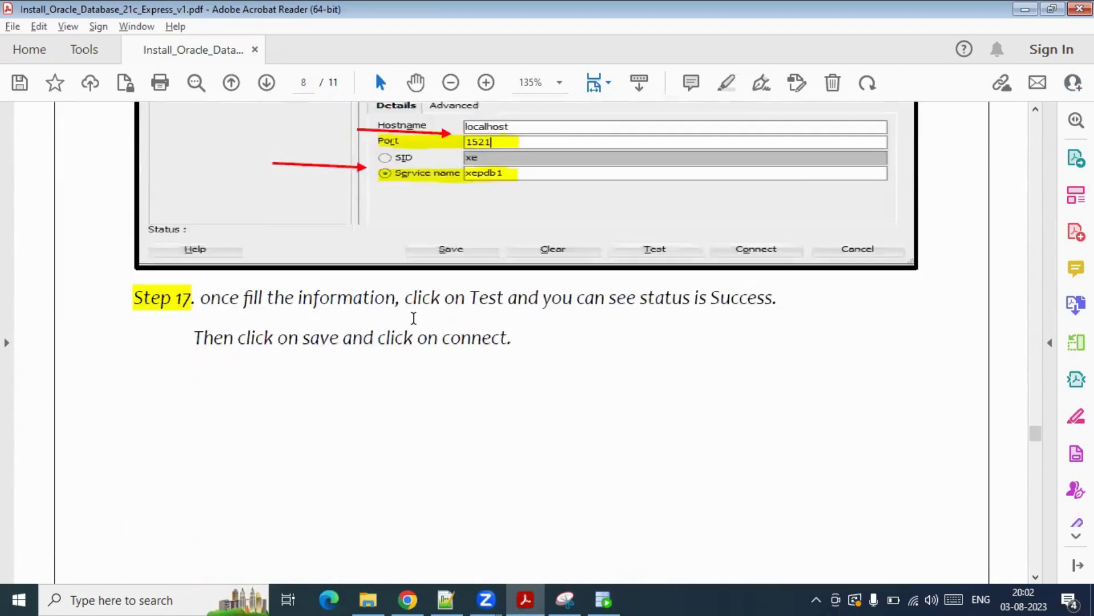
scroll(414, 322, "down", 11)
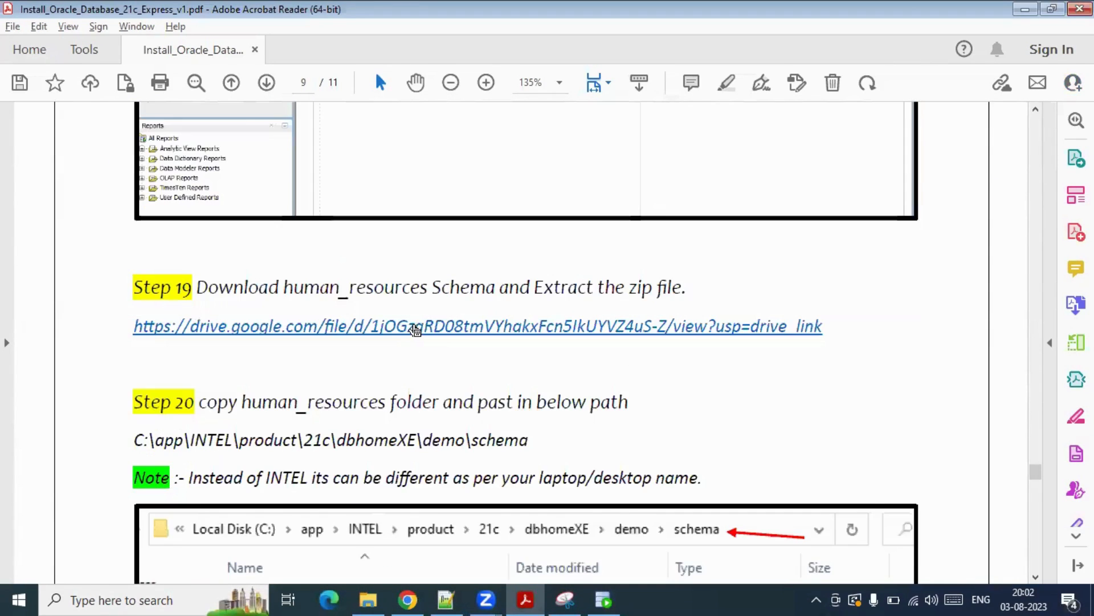
scroll(413, 320, "up", 3)
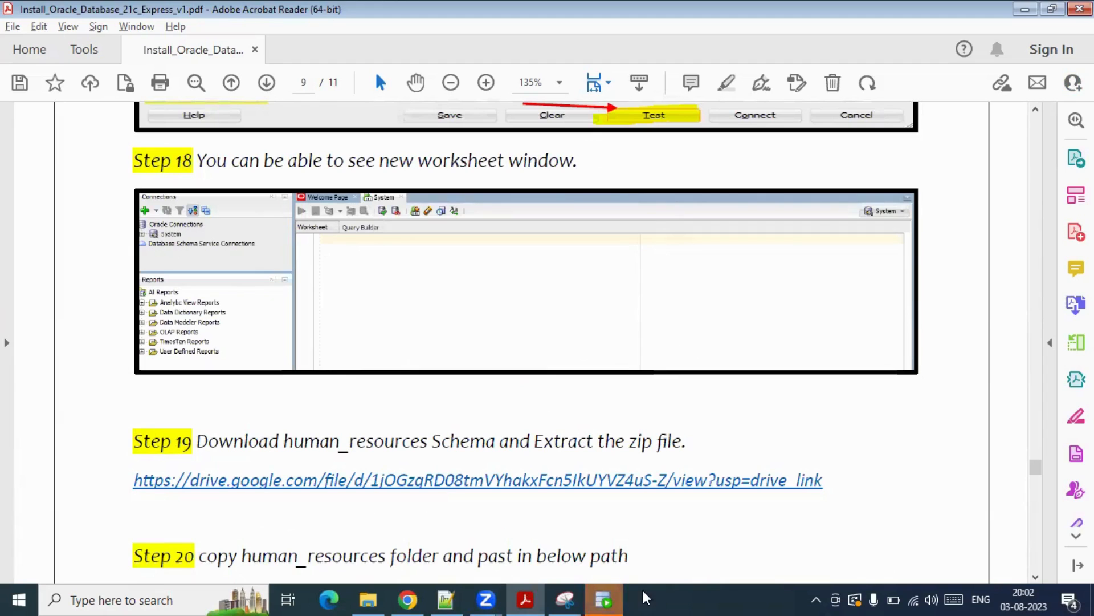
left_click(602, 599)
left_click(425, 197)
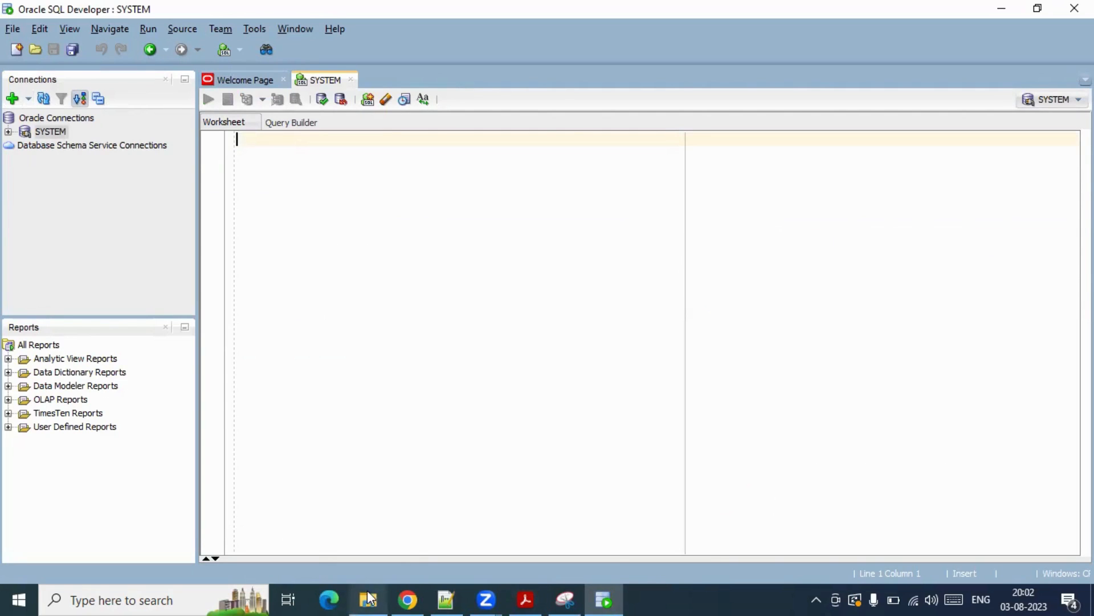
- Select the Step 19 human_resources Google Drive link and select Chrome's current web address
mouse_move(594, 596)
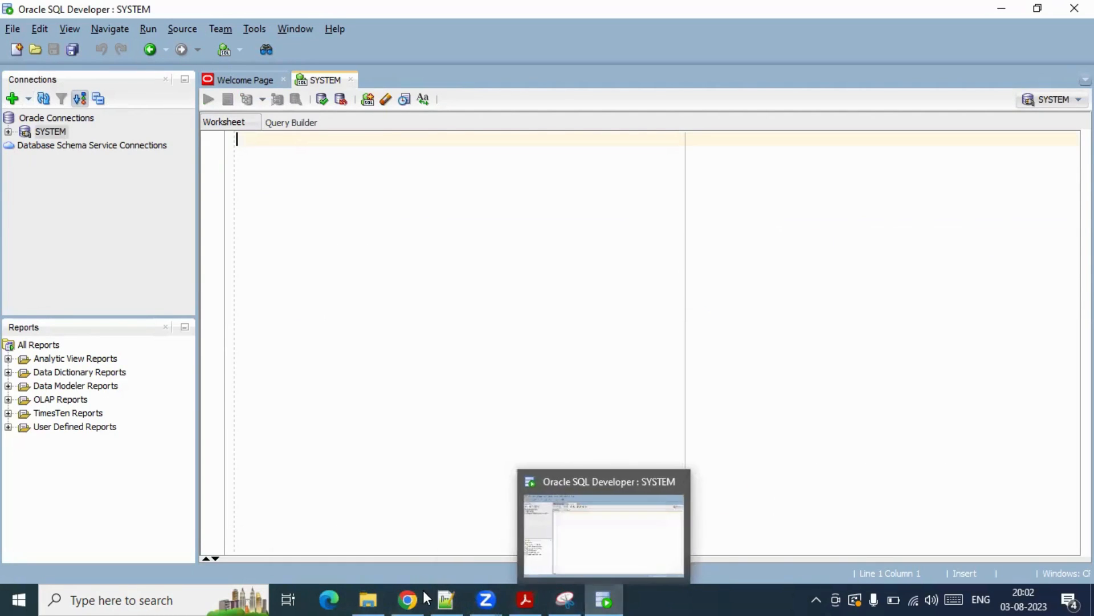
mouse_move(543, 593)
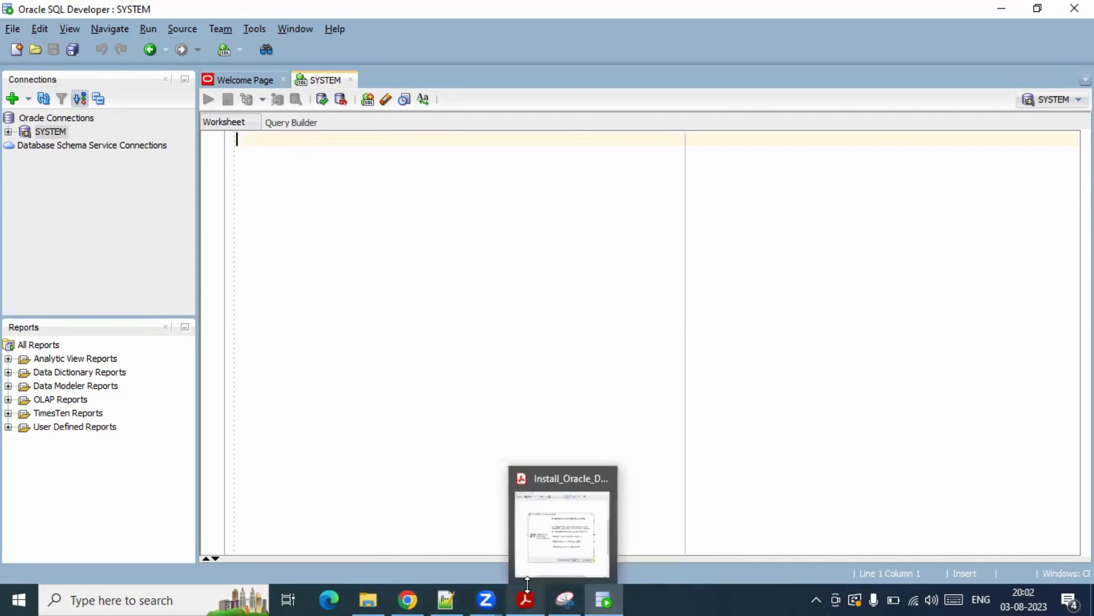
left_click(522, 530)
scroll(458, 347, "down", 2)
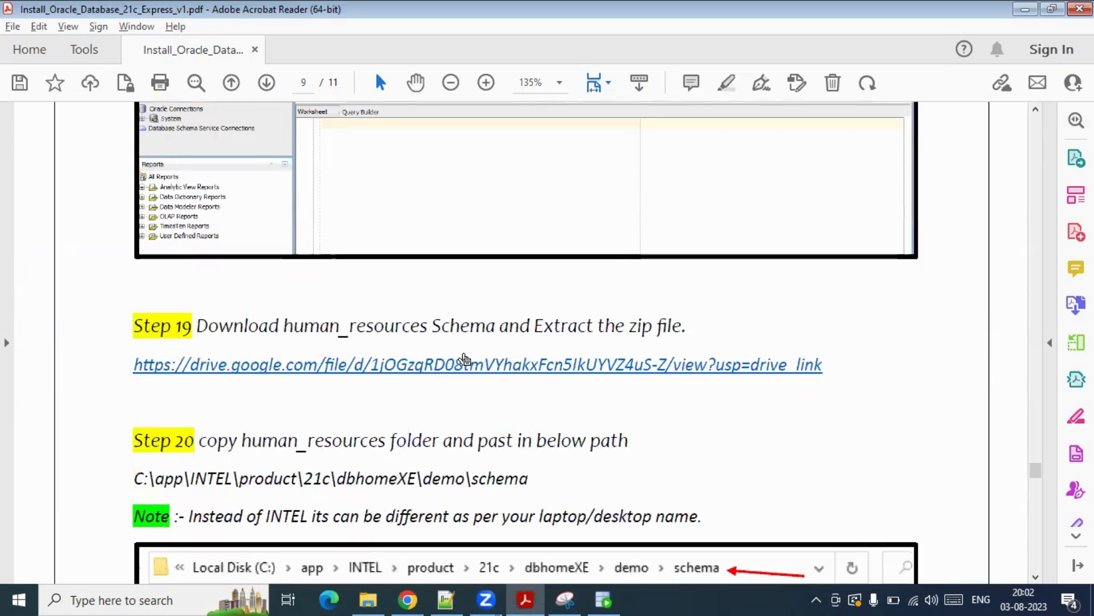
left_click_drag(822, 365, 133, 365)
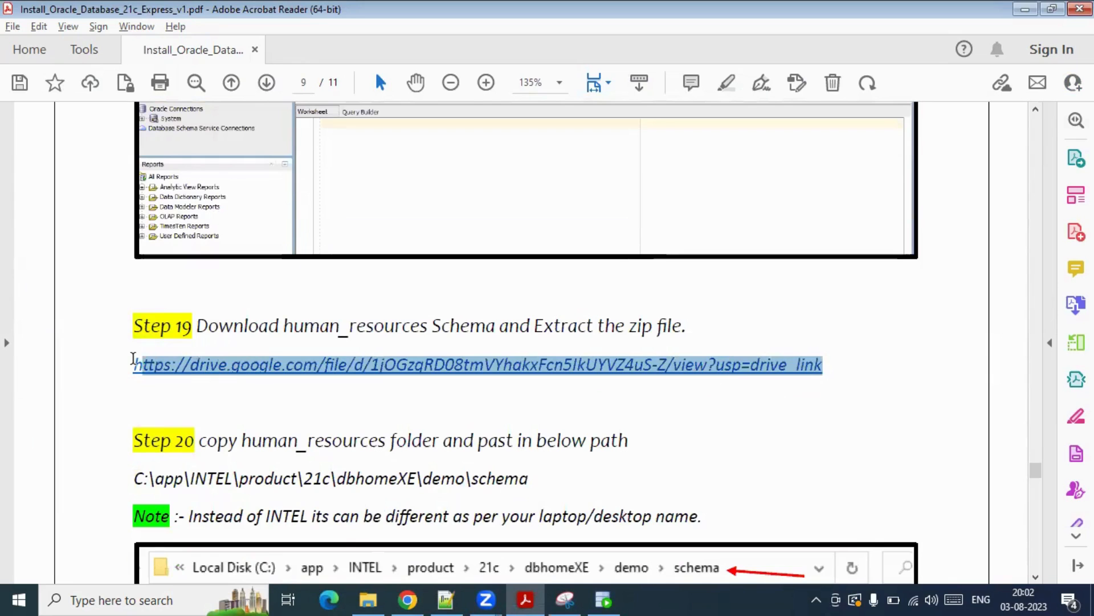
left_click(407, 598)
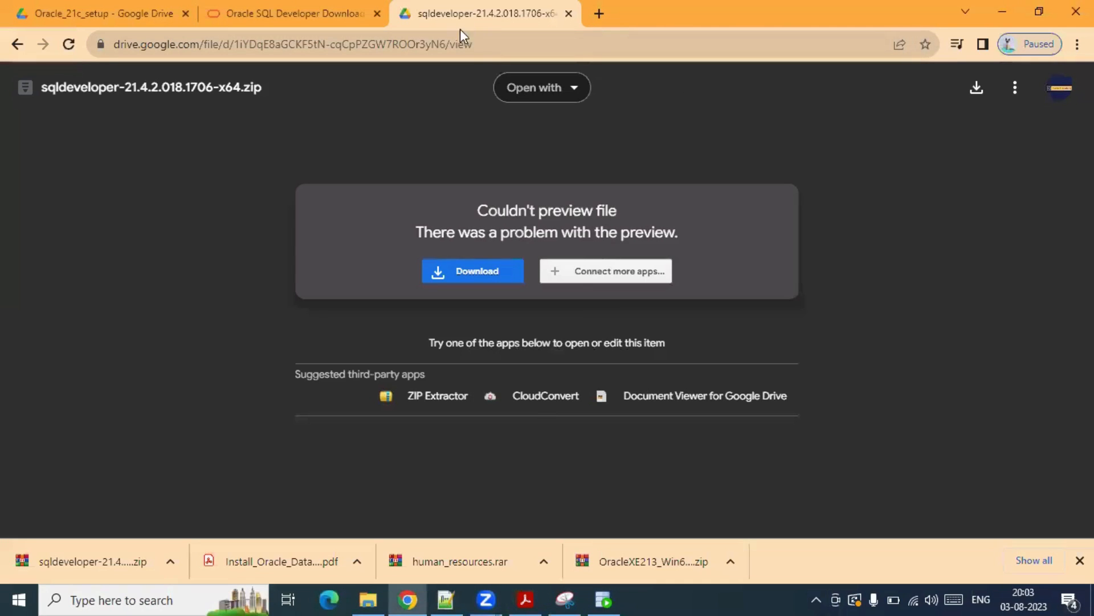
left_click(505, 50)
- Paste the human_resources Google Drive link into Chrome's address bar and load it
left_click(504, 51)
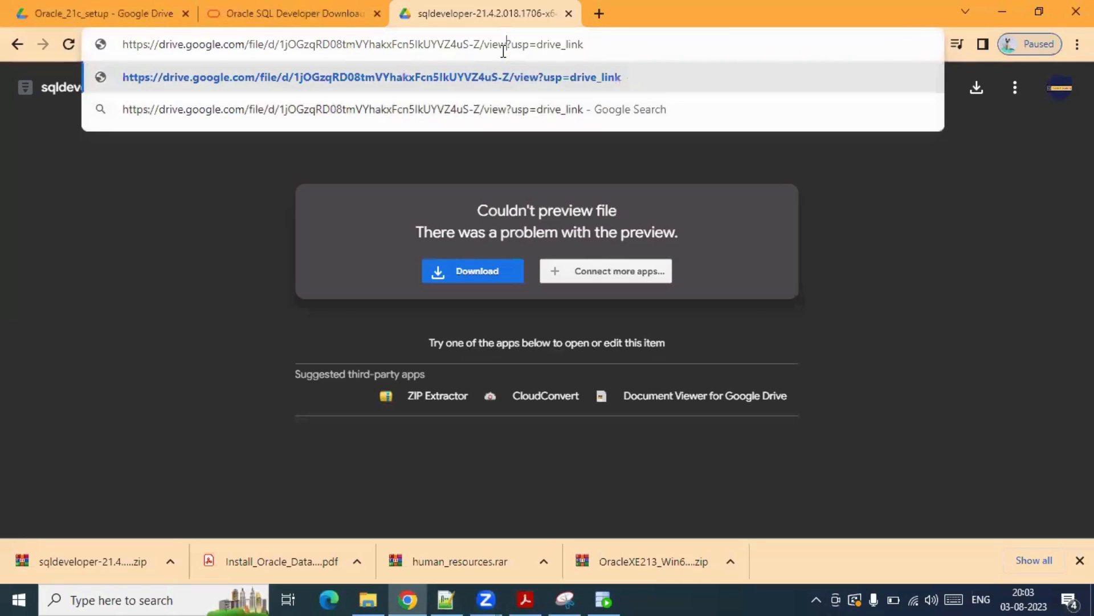
type("4")
key("BackSpace")
key("Return")
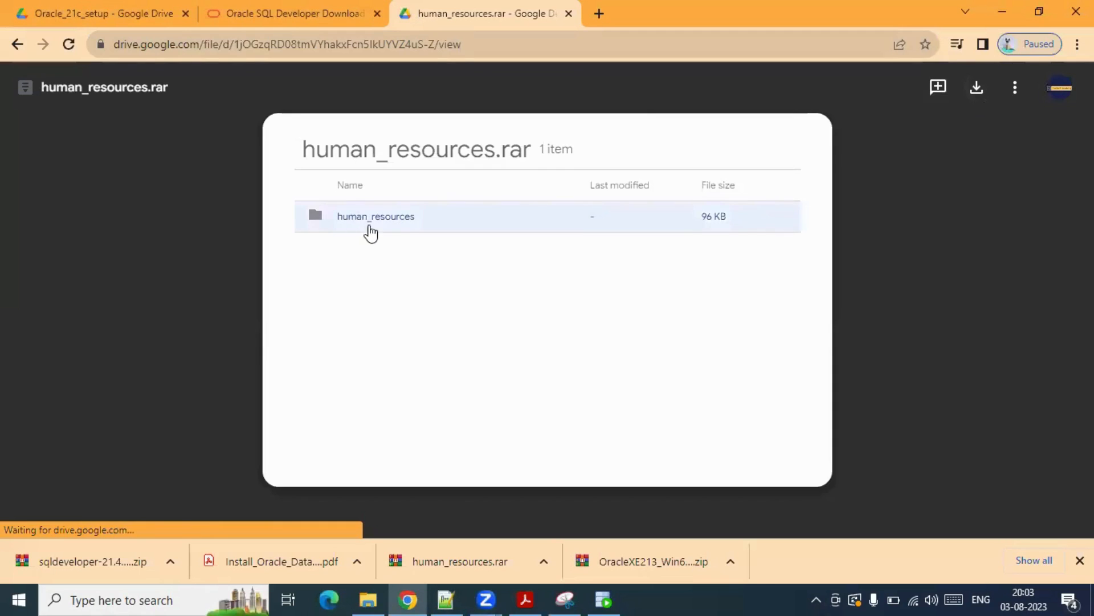
left_click(369, 599)
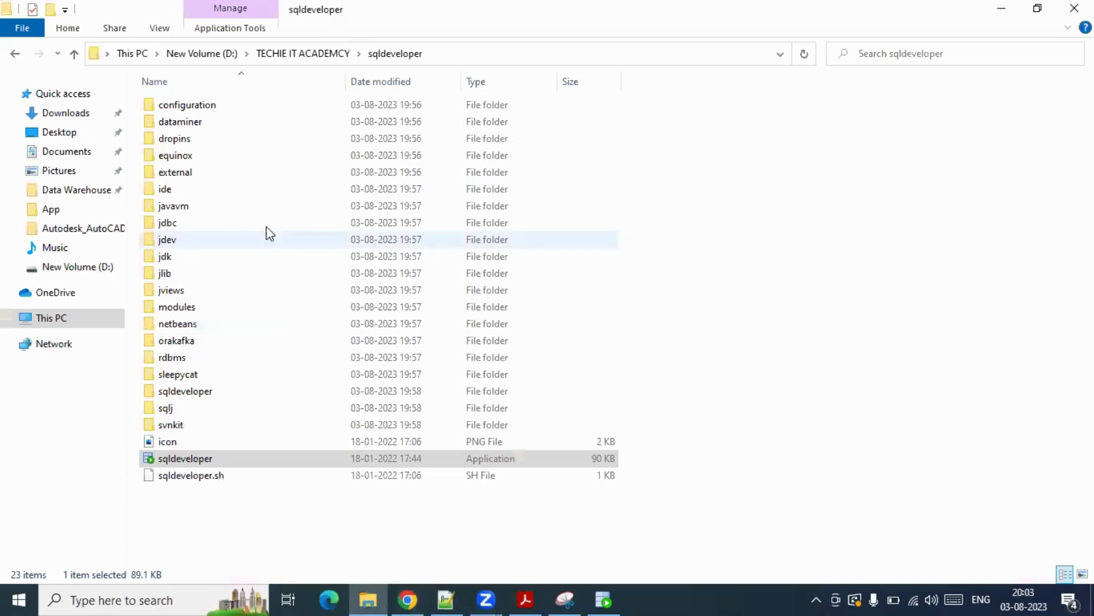
- Extract human_resources.rar in TECHIE IT ACADEMCY and verify its hr SQL scripts such as hr_main.sql
left_click(328, 54)
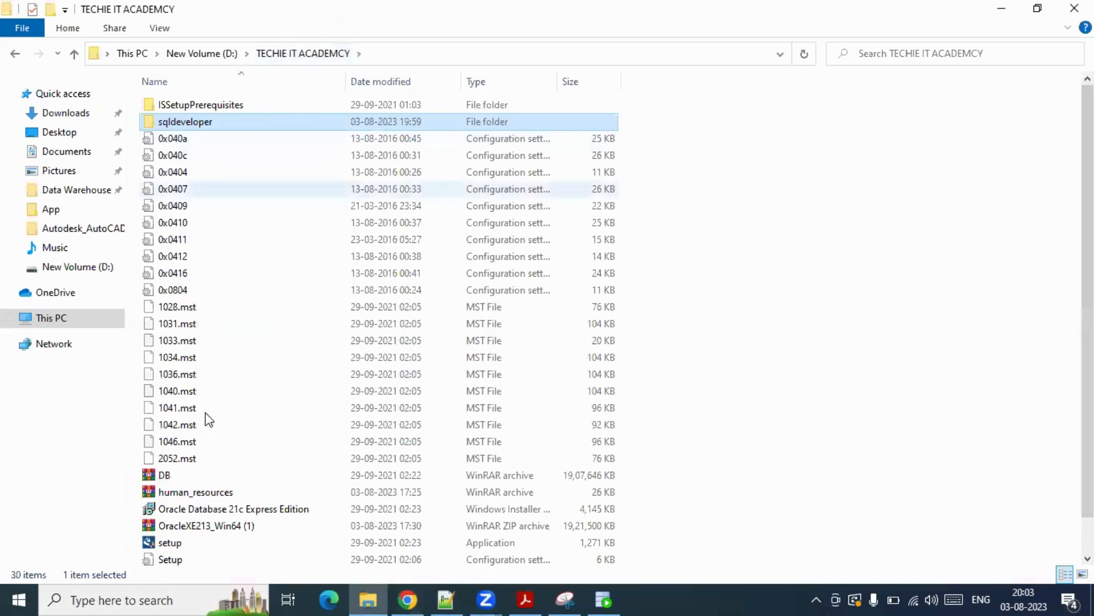
left_click(188, 494)
double_click(185, 493)
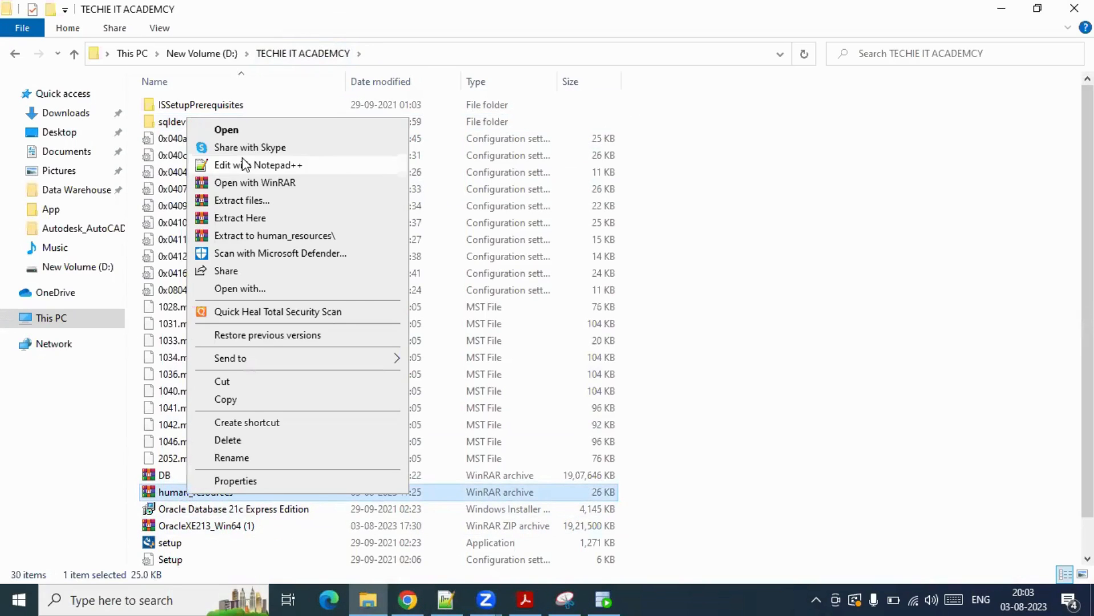
left_click(262, 218)
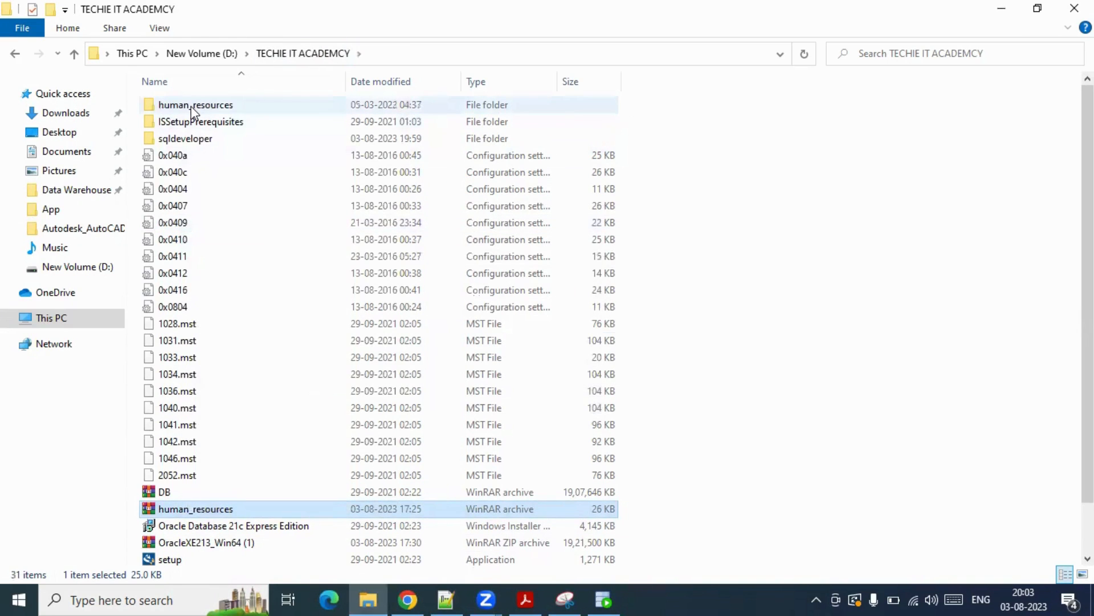
double_click(194, 106)
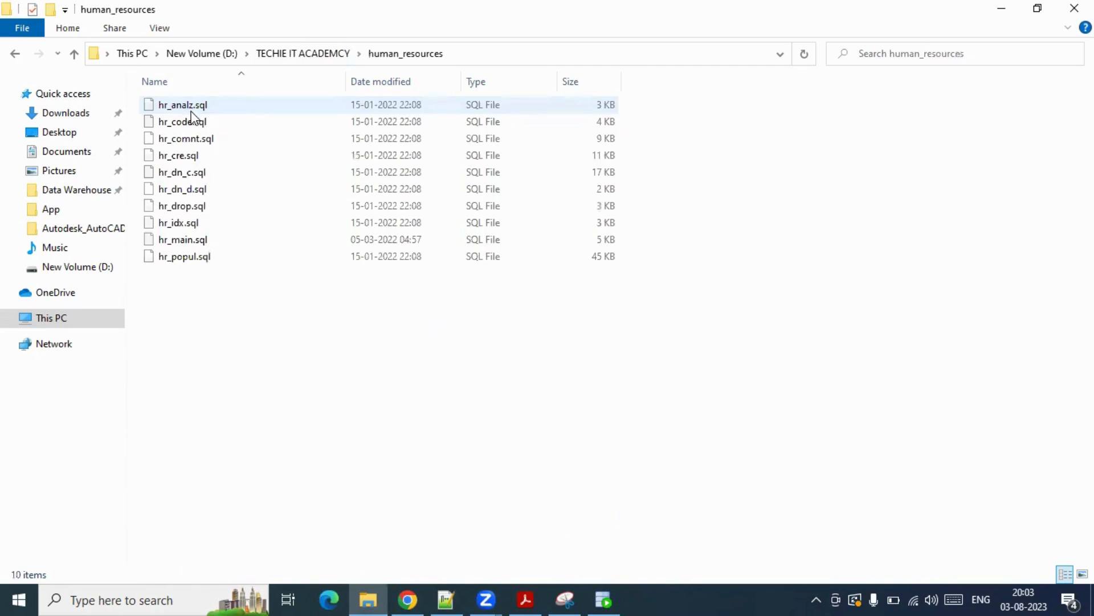
left_click(308, 54)
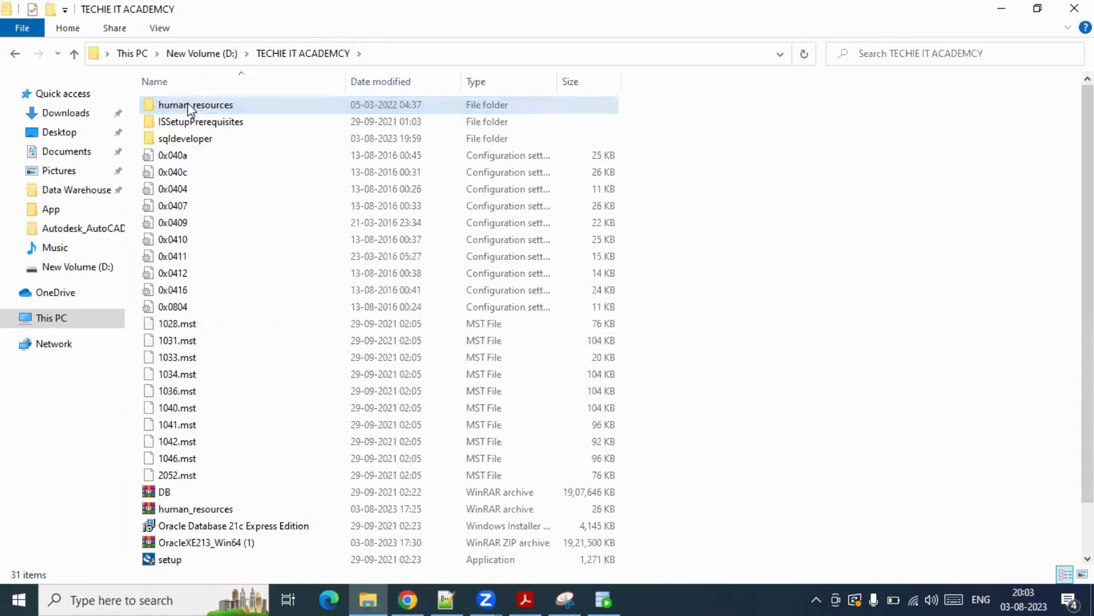
- Browse to C:\App, then return and select the extracted human_resources folder
left_click(9, 317)
left_click(74, 473)
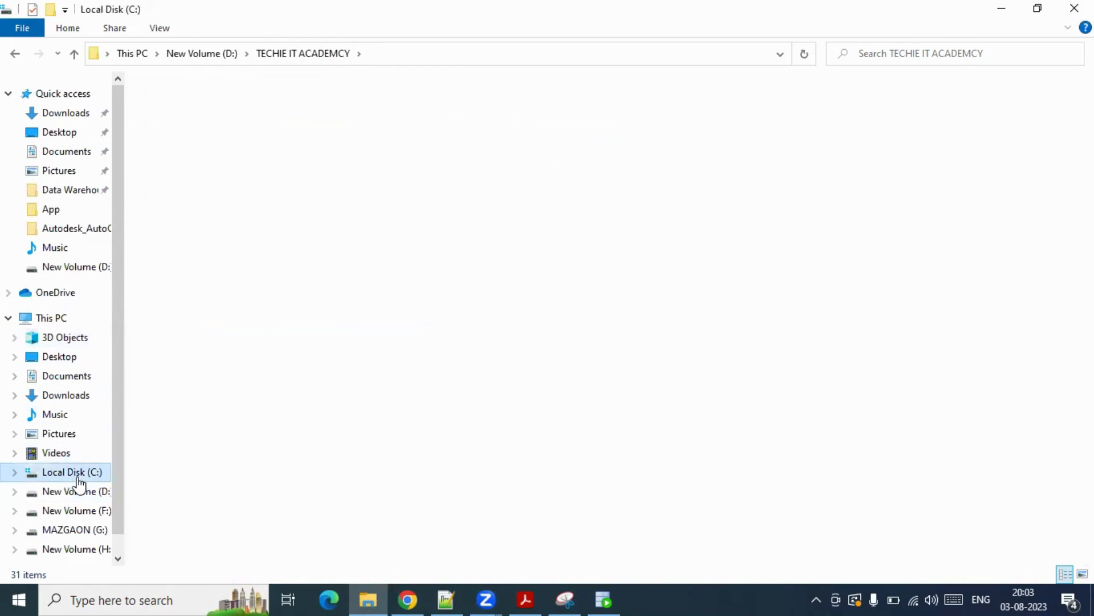
double_click(181, 107)
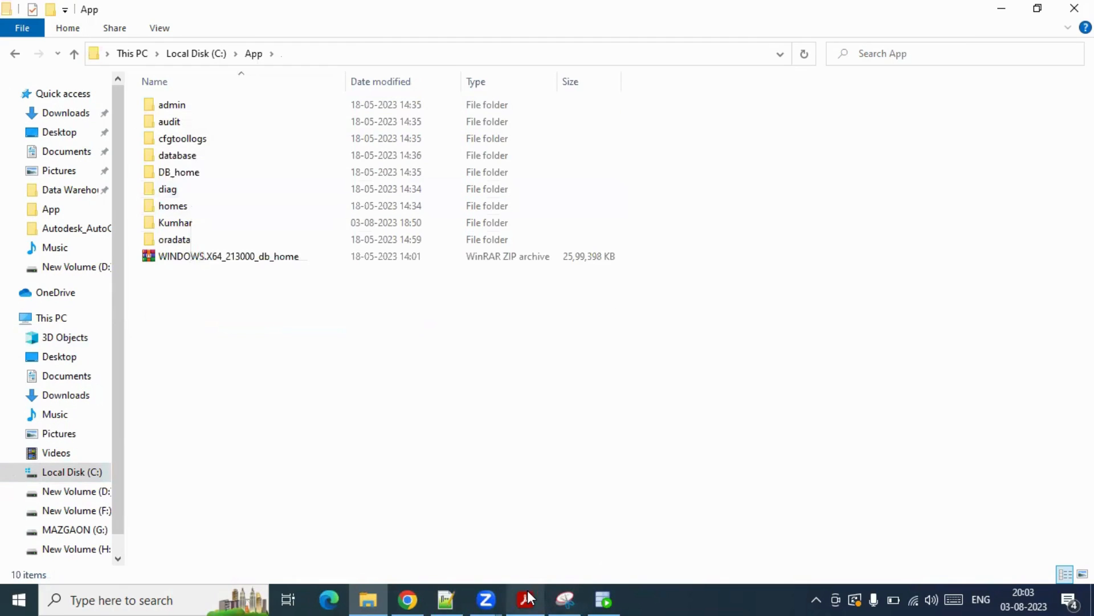
mouse_move(539, 599)
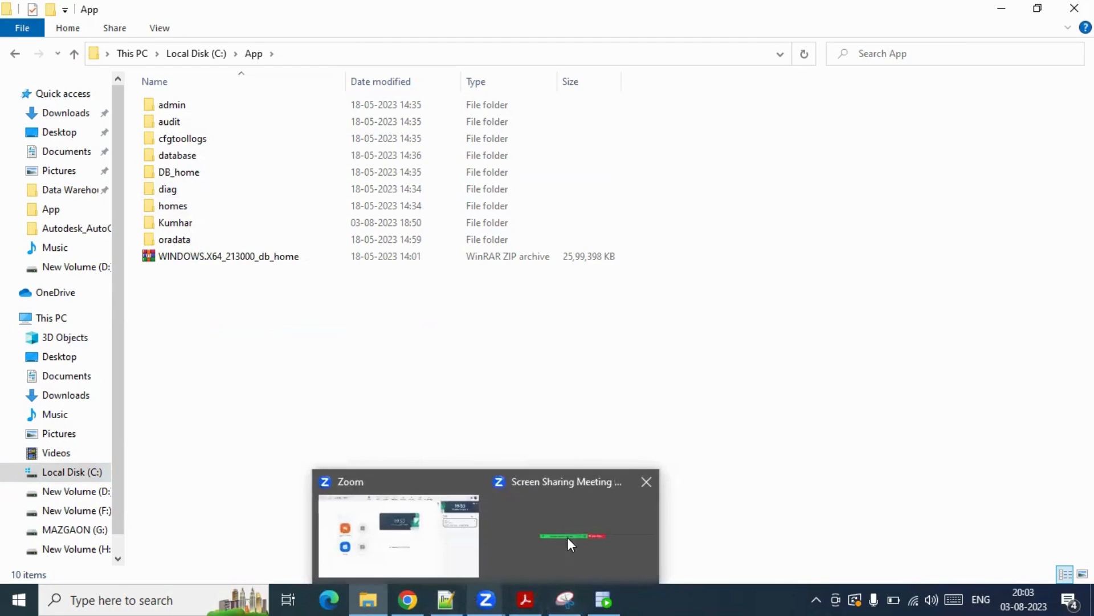
left_click(576, 541)
mouse_move(488, 597)
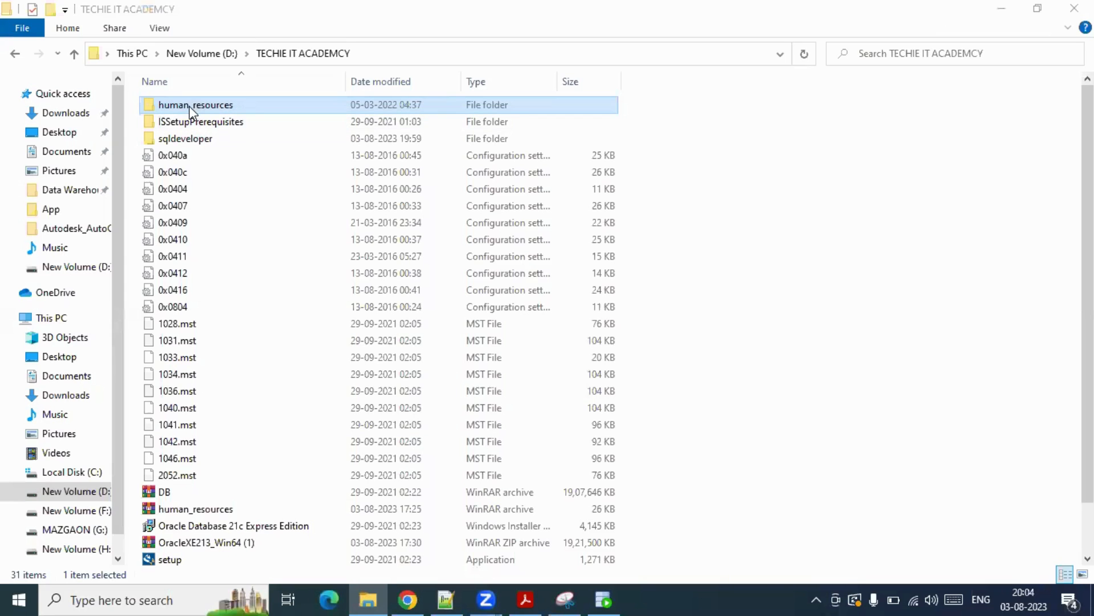
left_click(664, 149)
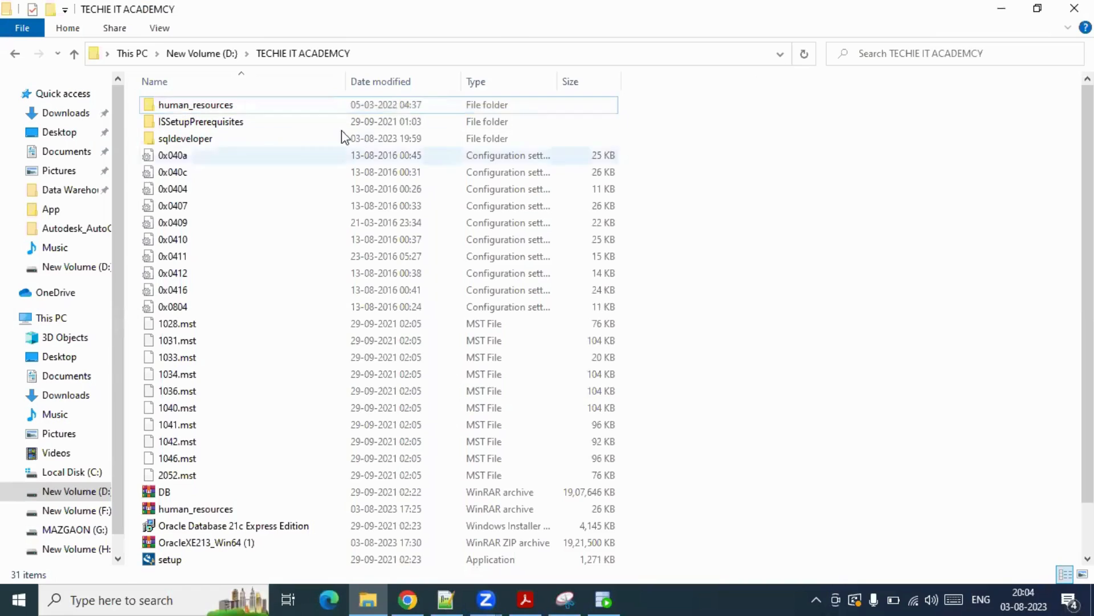
left_click(197, 108)
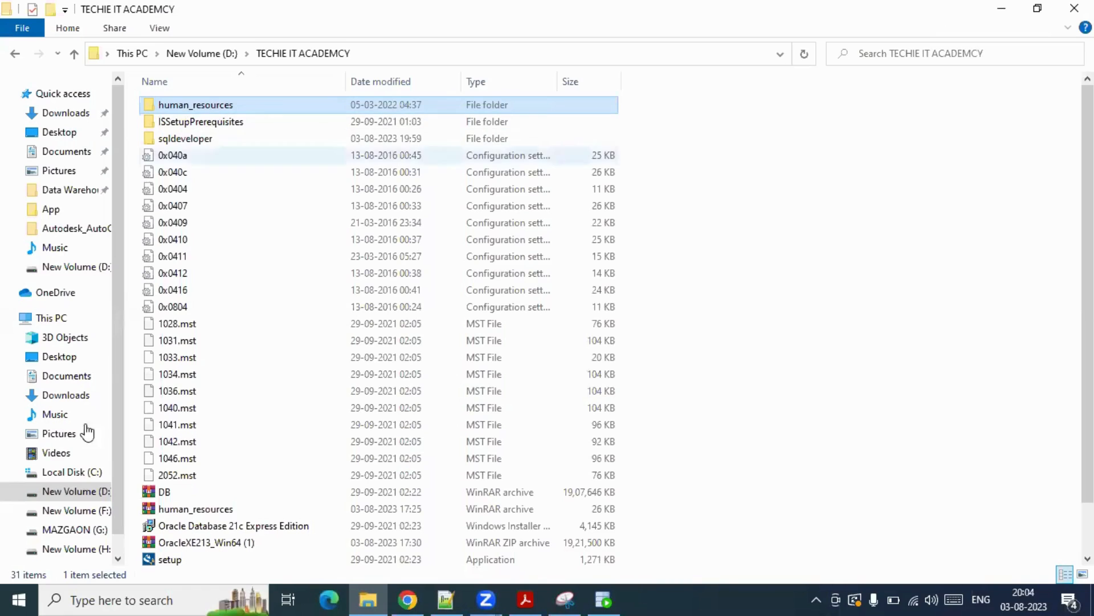
- Navigate to C:\App\<install folder>\product\21c\dbhomeXE
left_click(85, 473)
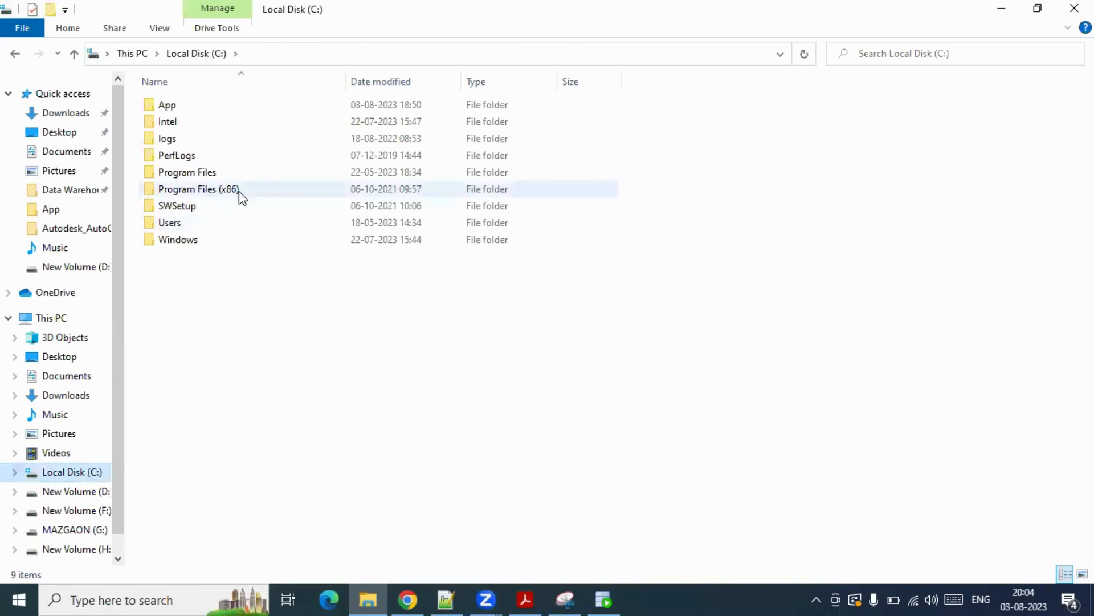
double_click(173, 108)
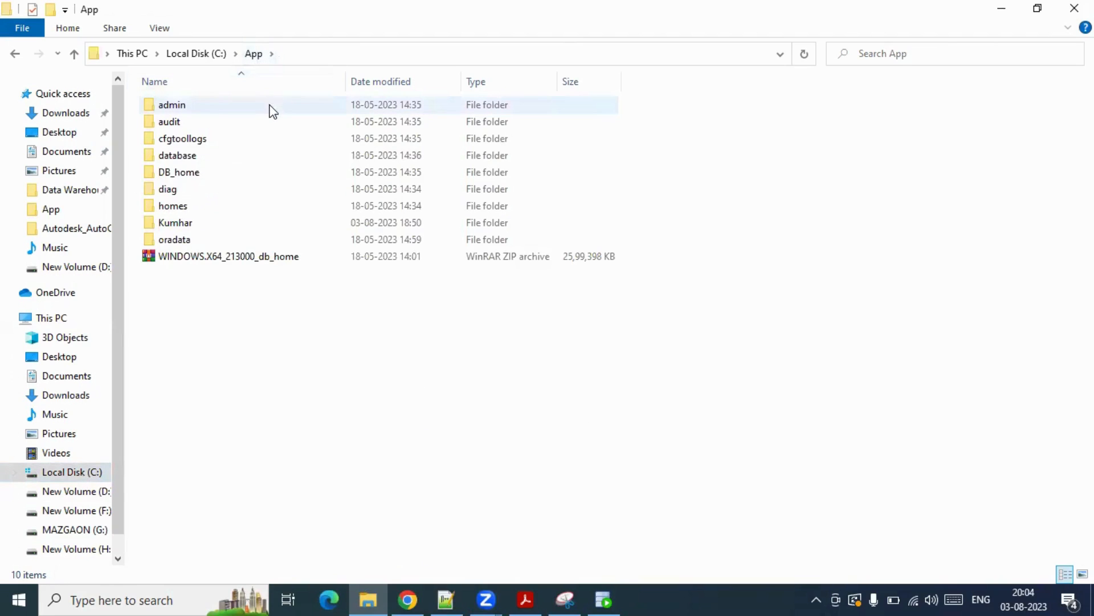
double_click(178, 224)
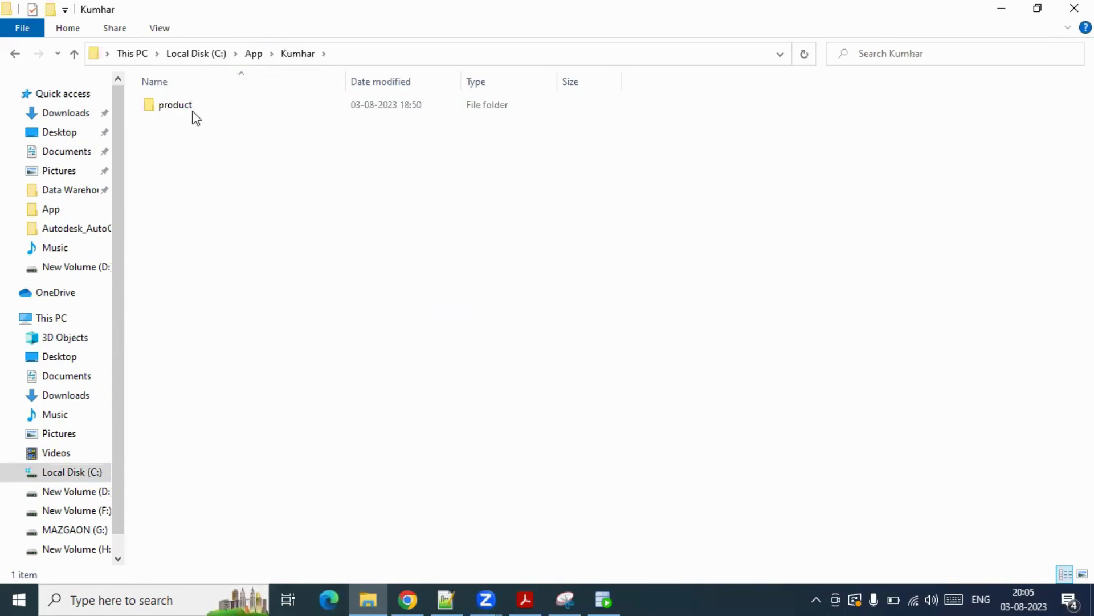
double_click(187, 110)
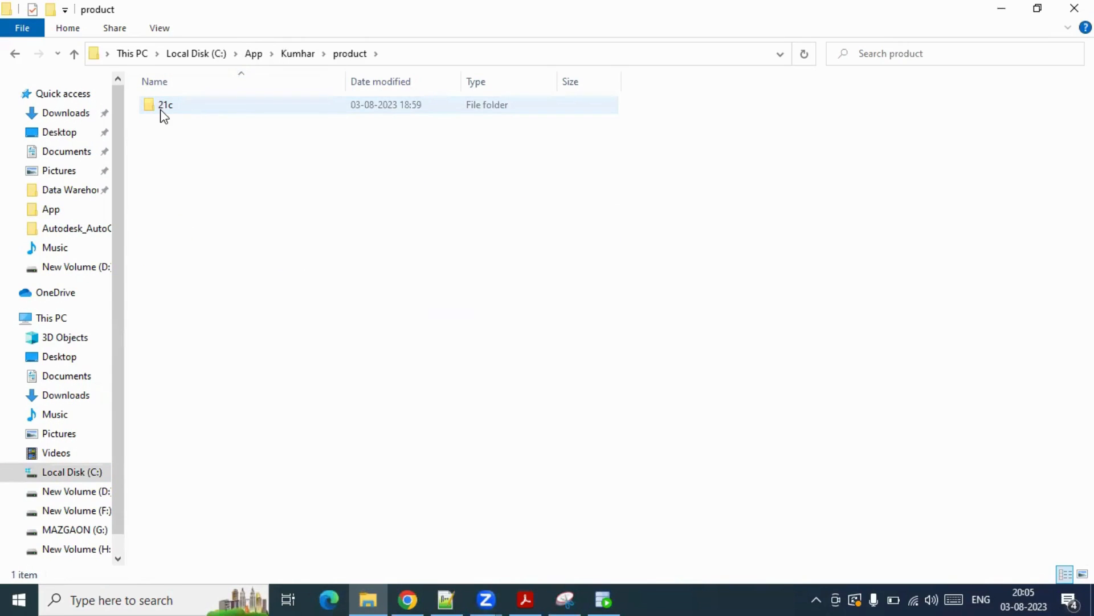
double_click(162, 107)
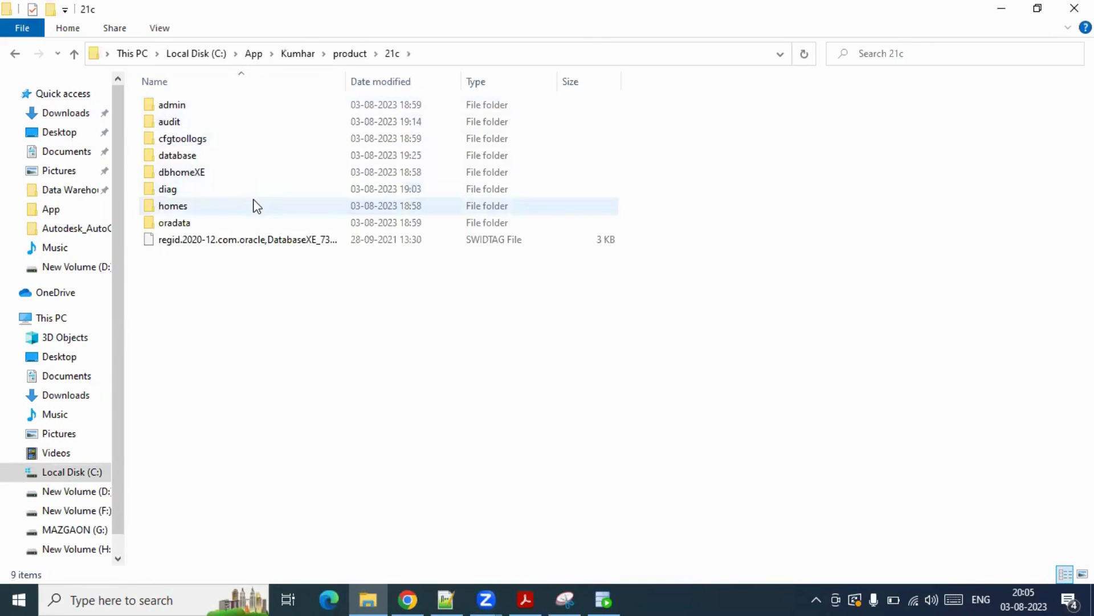
double_click(187, 175)
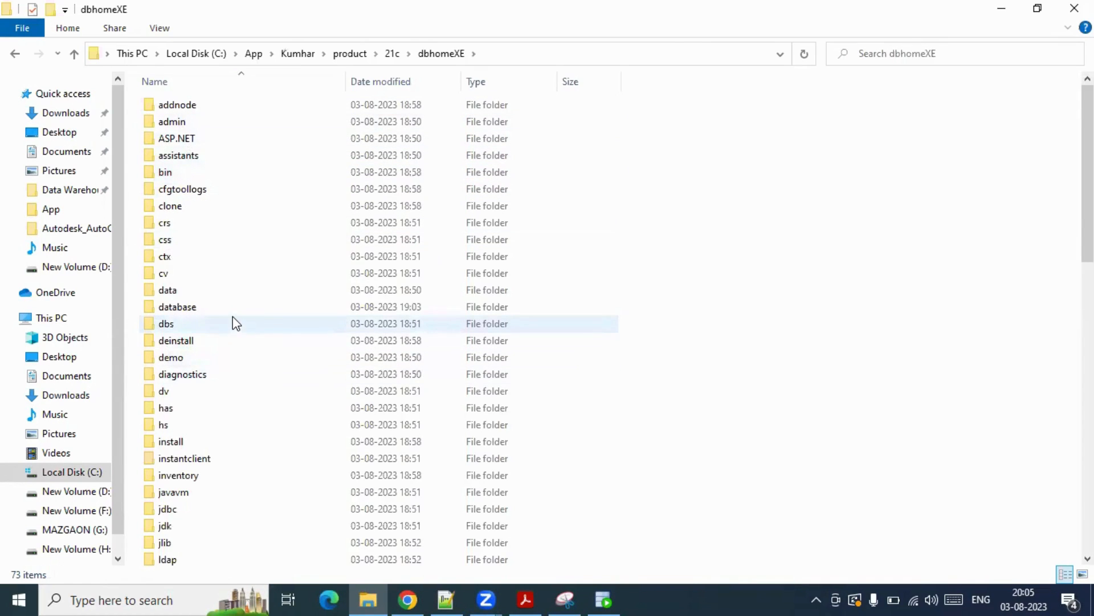
- Open demo\schema and paste the human_resources folder next to log
scroll(232, 322, "down", 8)
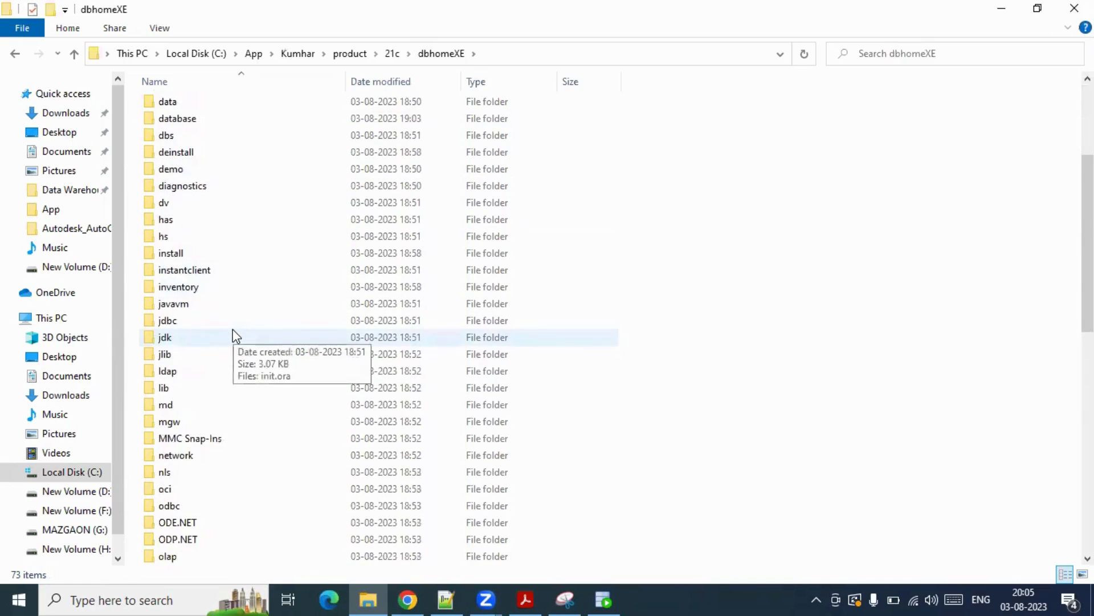
scroll(234, 341, "down", 2)
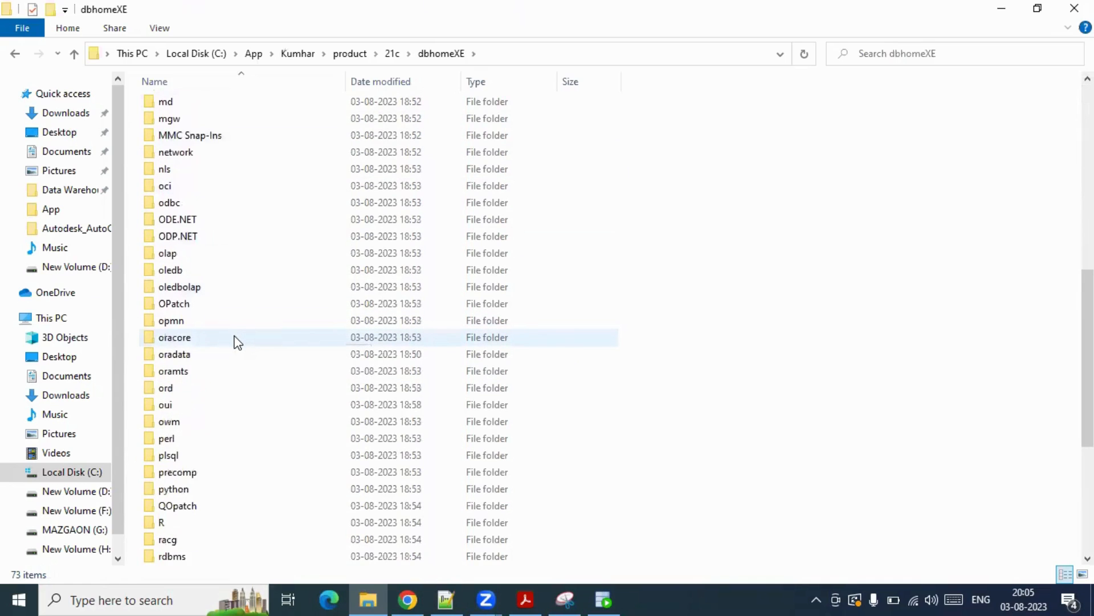
scroll(236, 342, "down", 3)
scroll(235, 342, "down", 3)
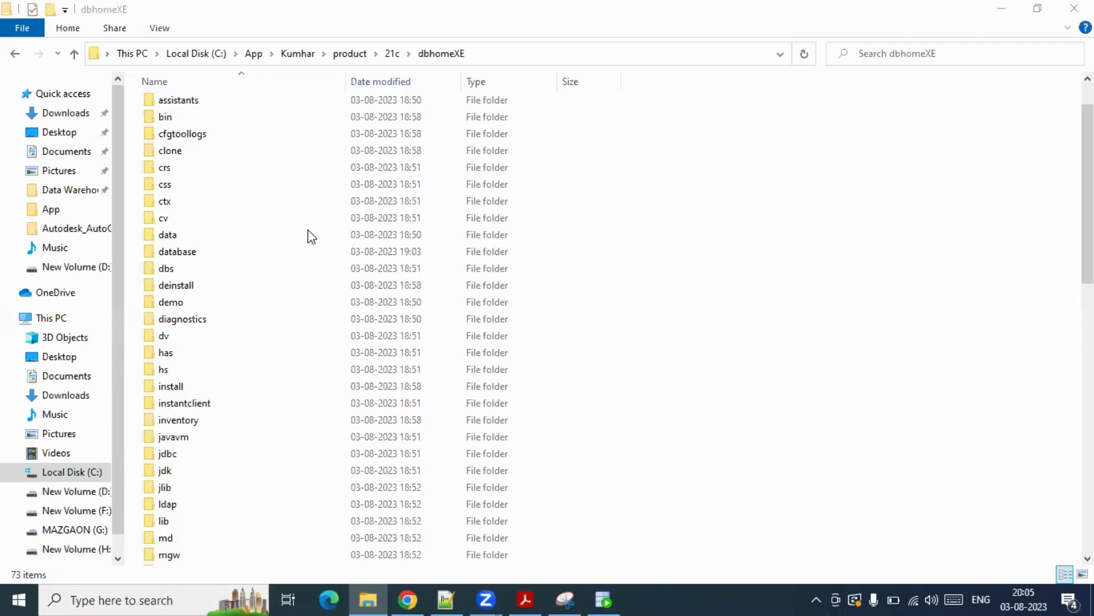
left_click(174, 304)
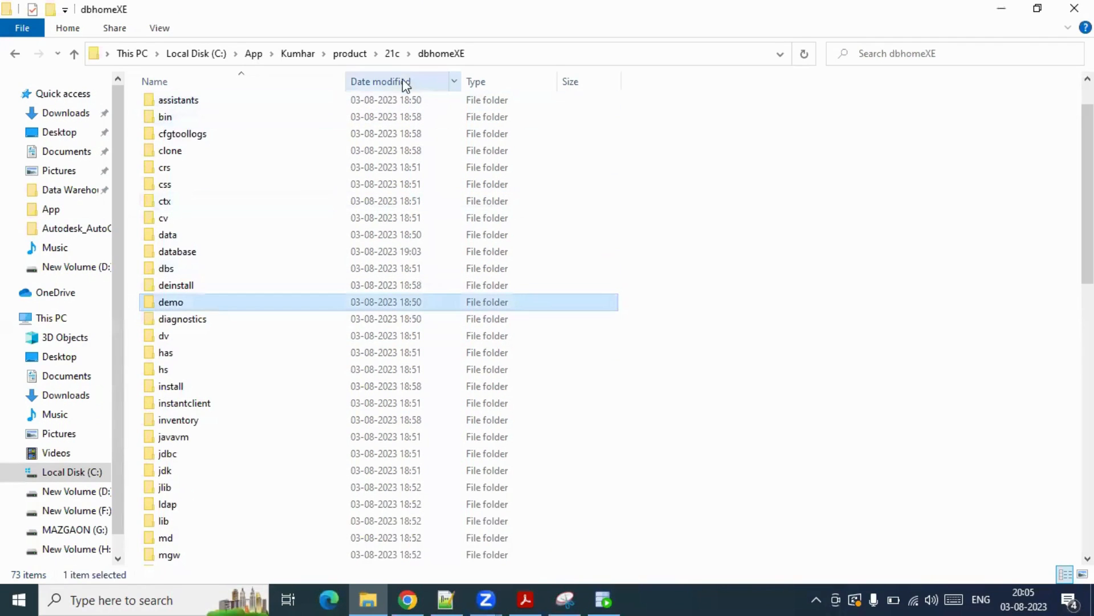
double_click(157, 306)
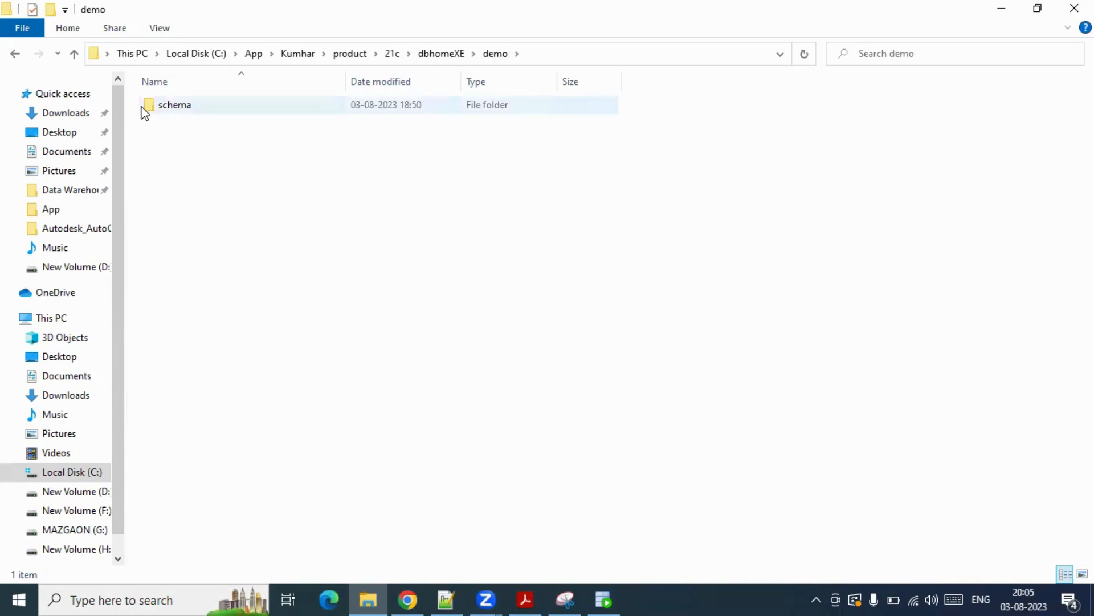
double_click(178, 112)
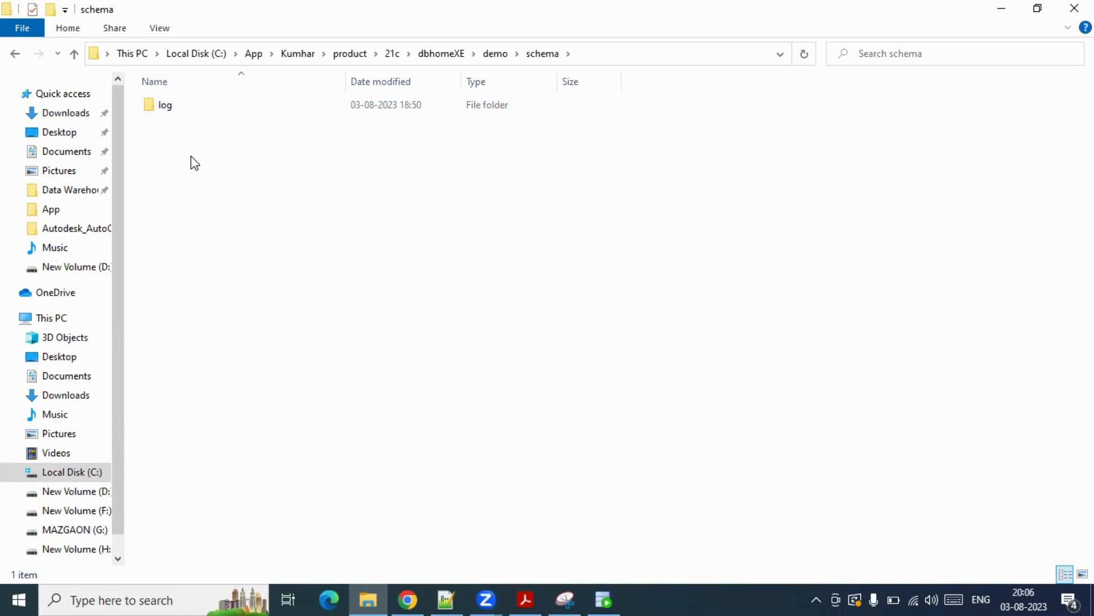
key("ctrl+v")
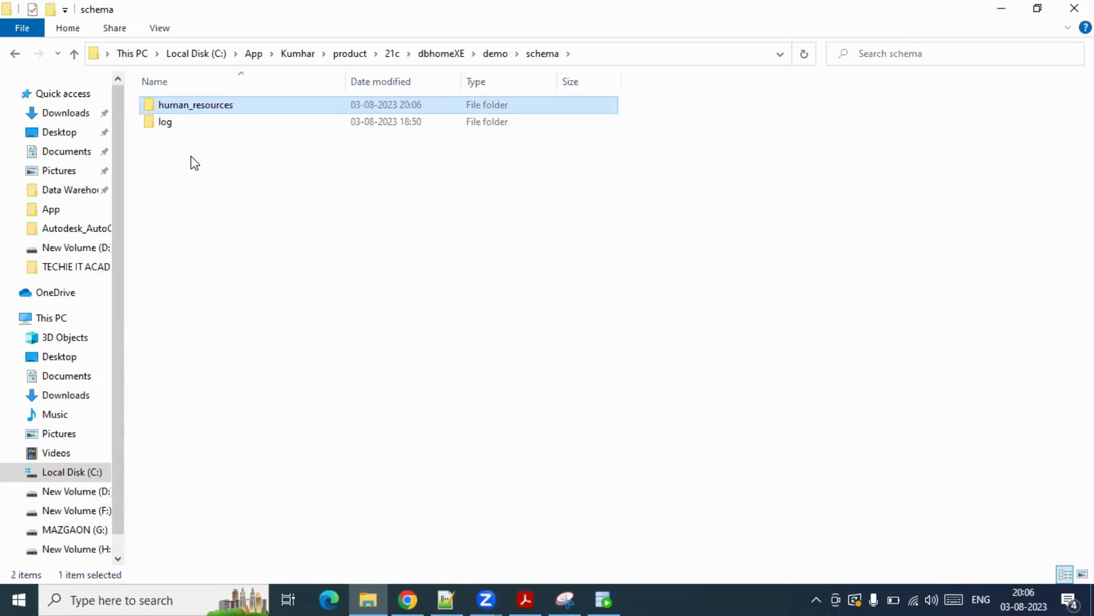
left_click(273, 191)
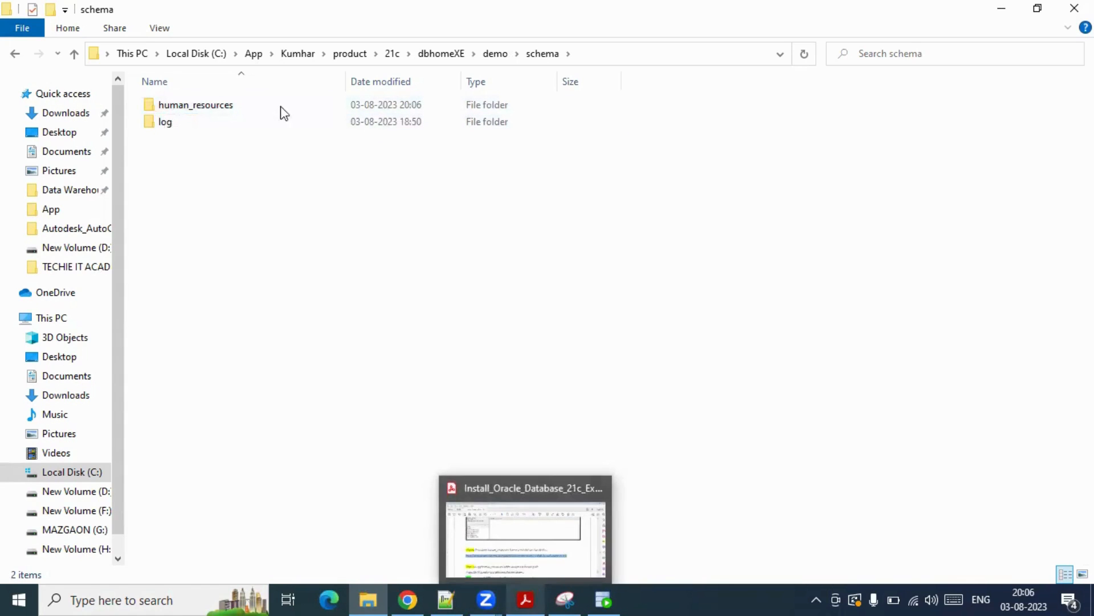
- Copy the @ ...hr_main.sql script line from Step 21 of the install guide, then return to SQL Developer
left_click(526, 598)
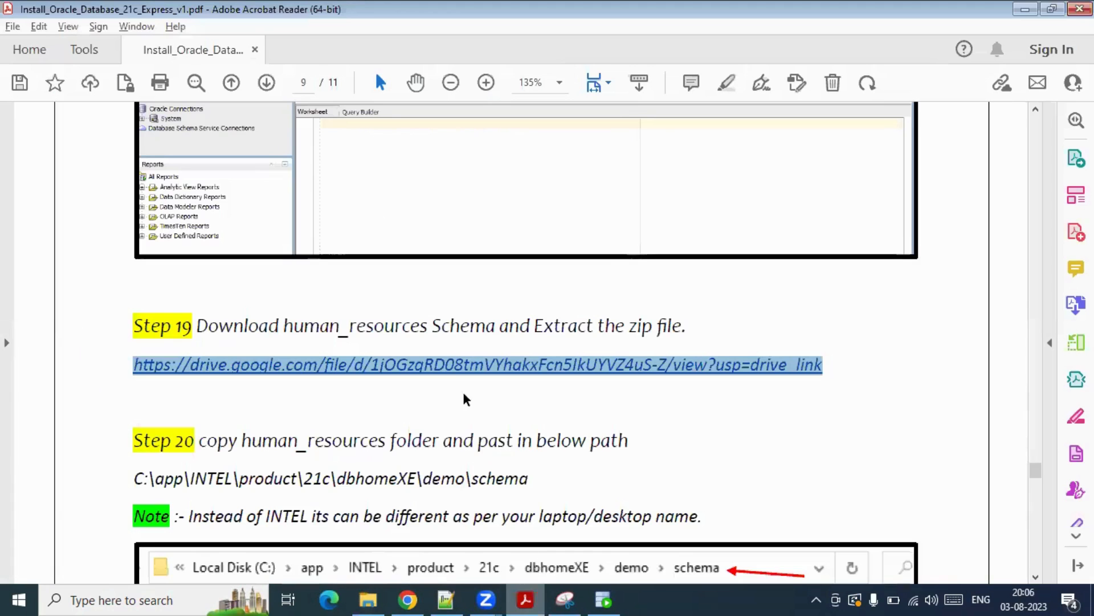
scroll(401, 321, "down", 5)
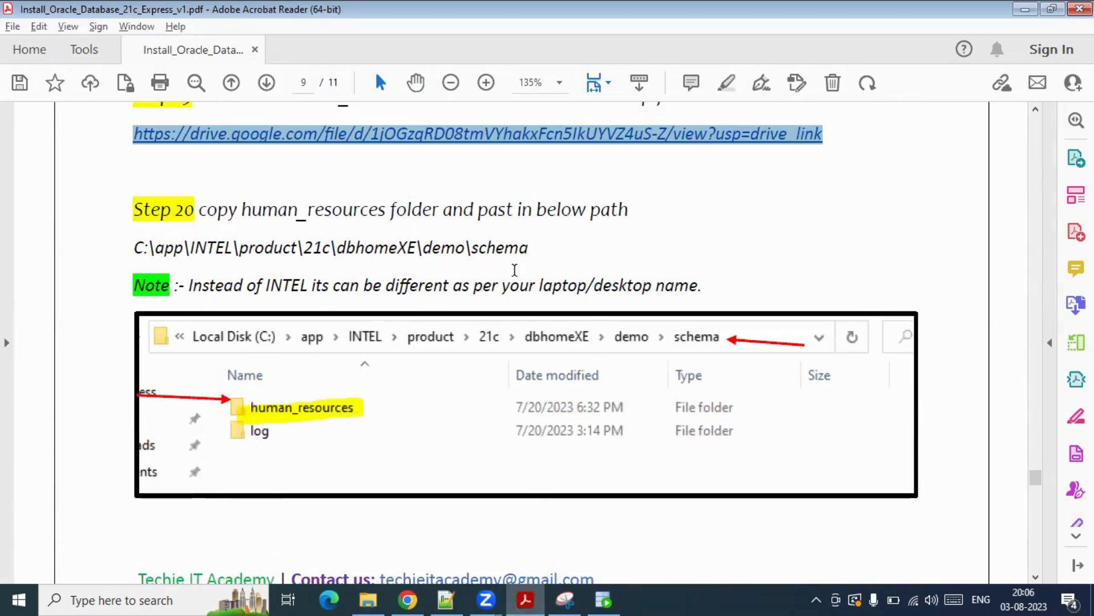
scroll(510, 310, "down", 10)
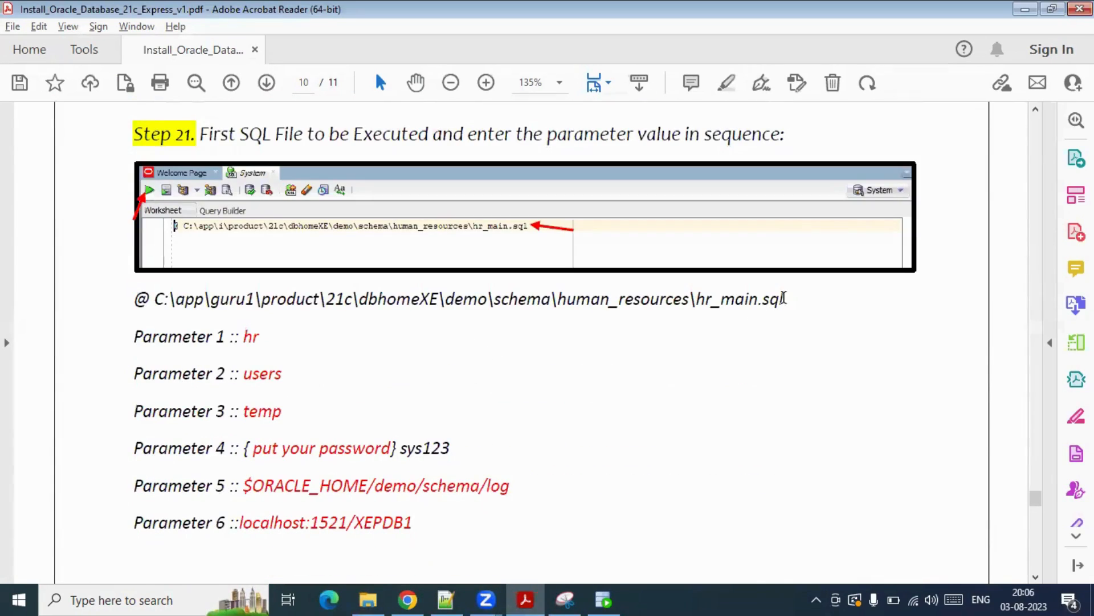
left_click_drag(784, 298, 140, 296)
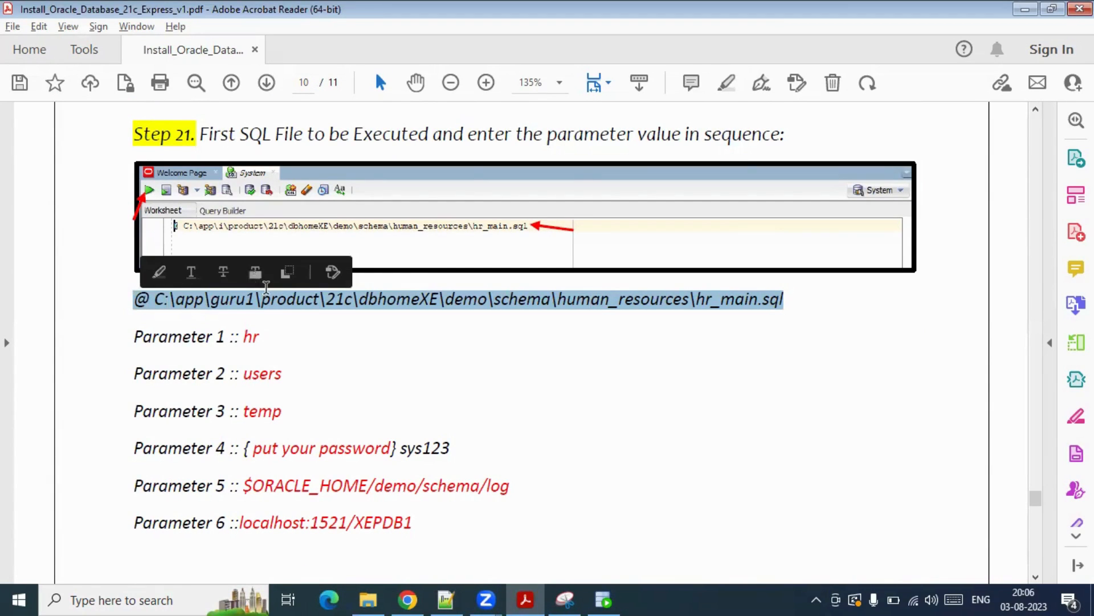
left_click(606, 598)
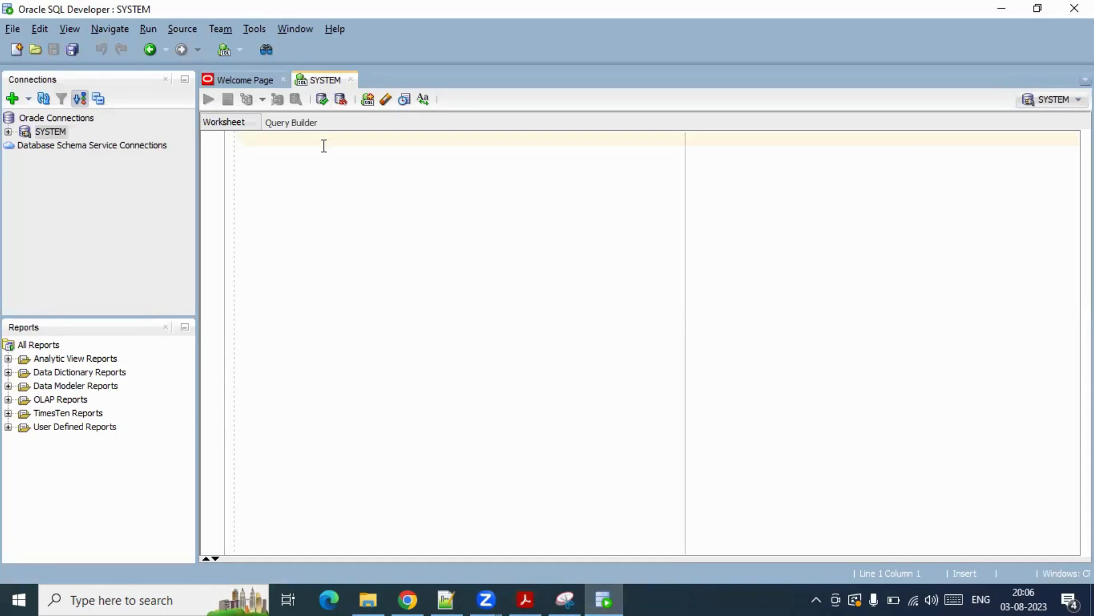
- Paste the hr_main.sql command on a new worksheet line, replace the folder after C:\app\ with the local user folder, and select the line
key("Return")
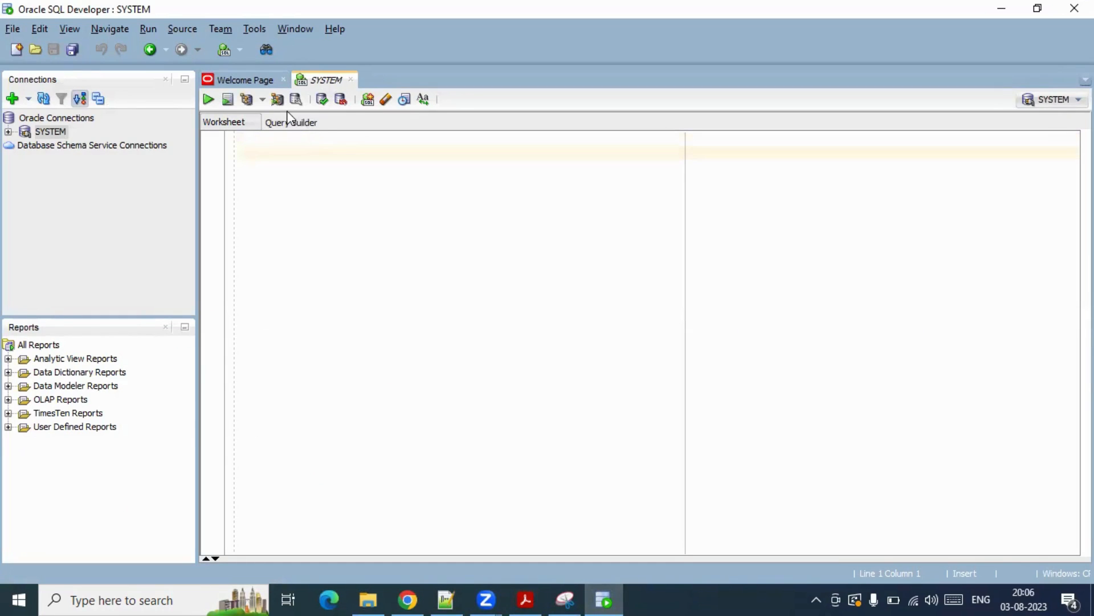
key("Return")
type("@ C:\\app\\gurul\\product\\21c\\dbhomeXE\\demo\\schema\\human_resources\\hr_main.sql")
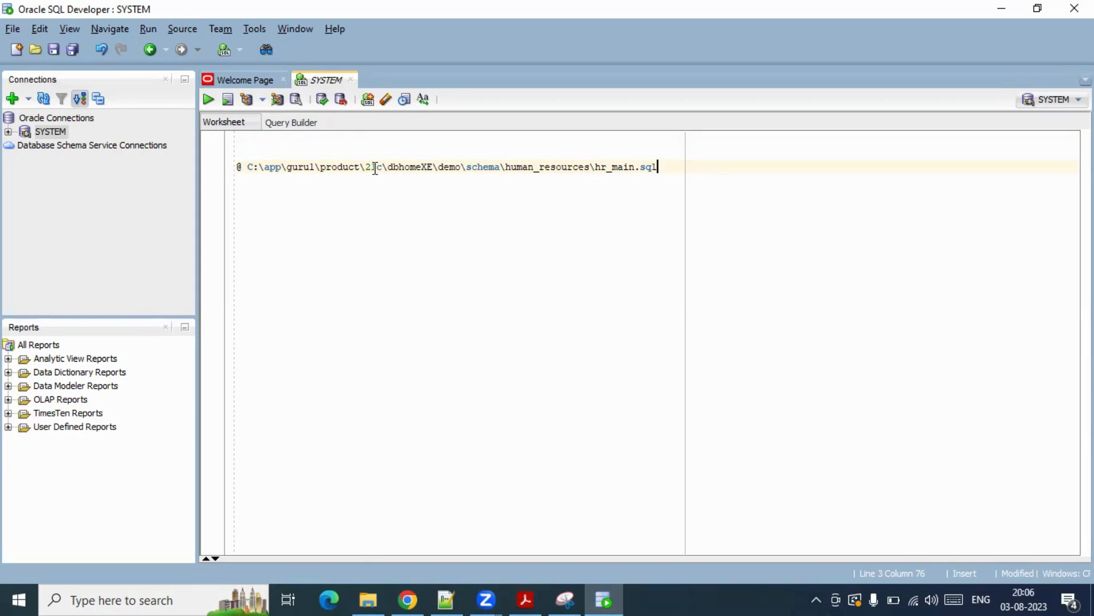
double_click(302, 167)
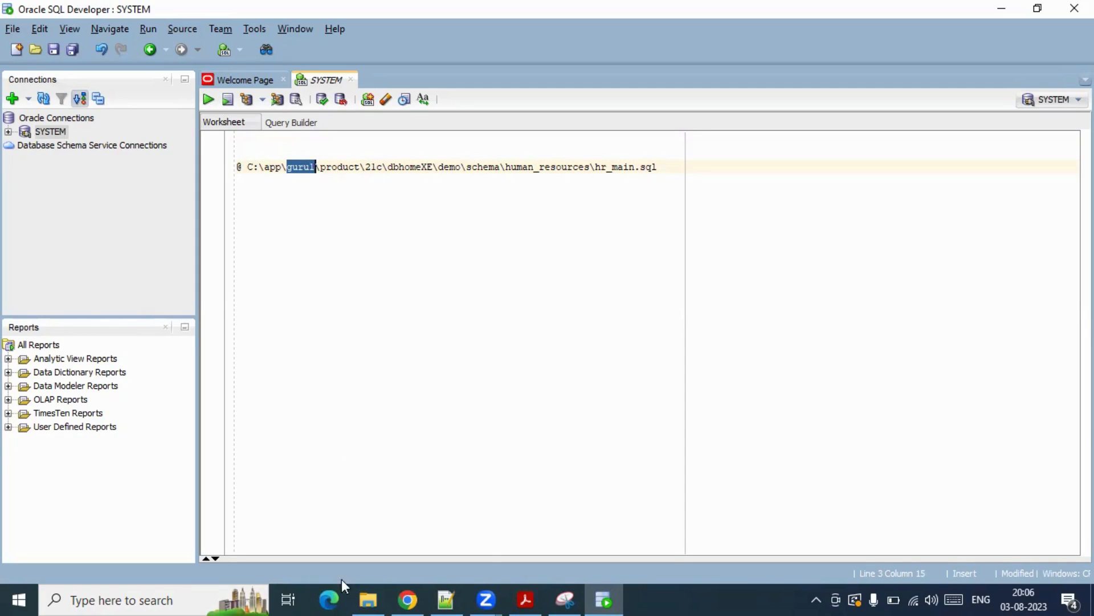
type("kum")
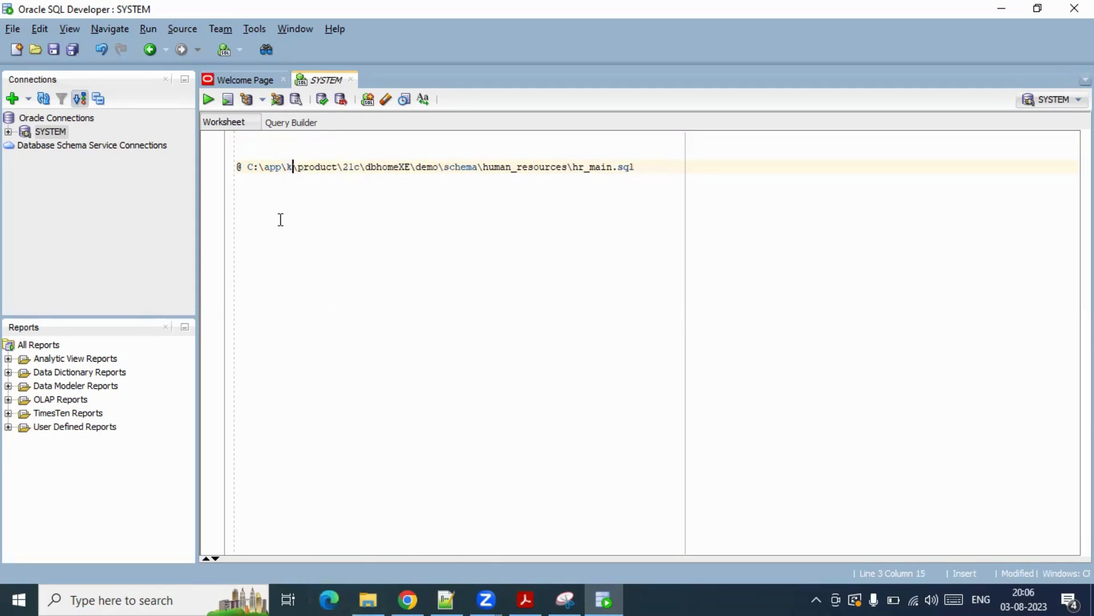
type("hr")
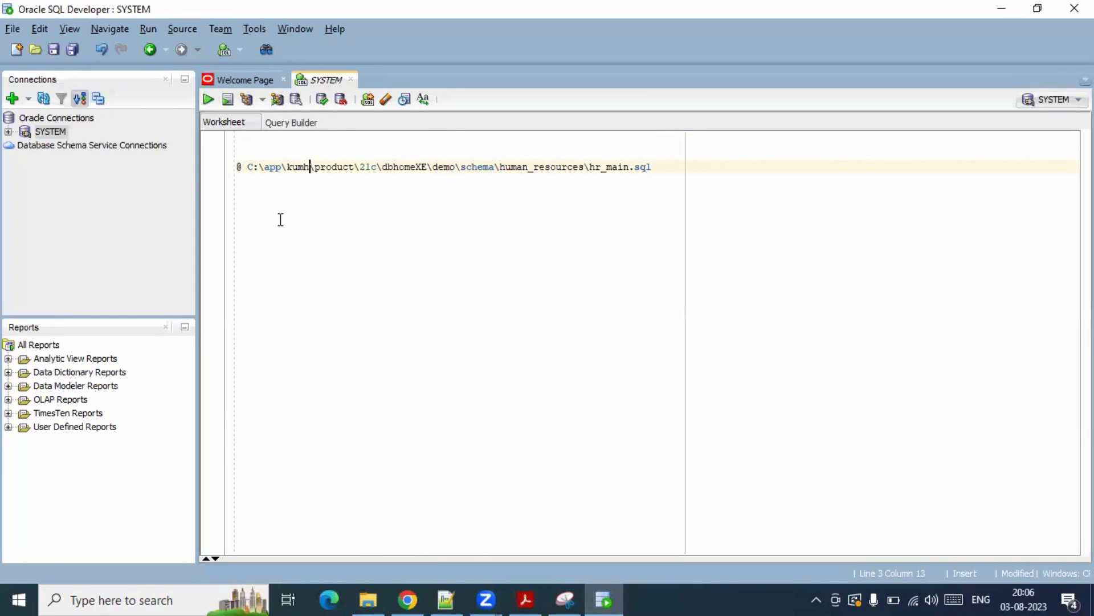
key("BackSpace")
type("a")
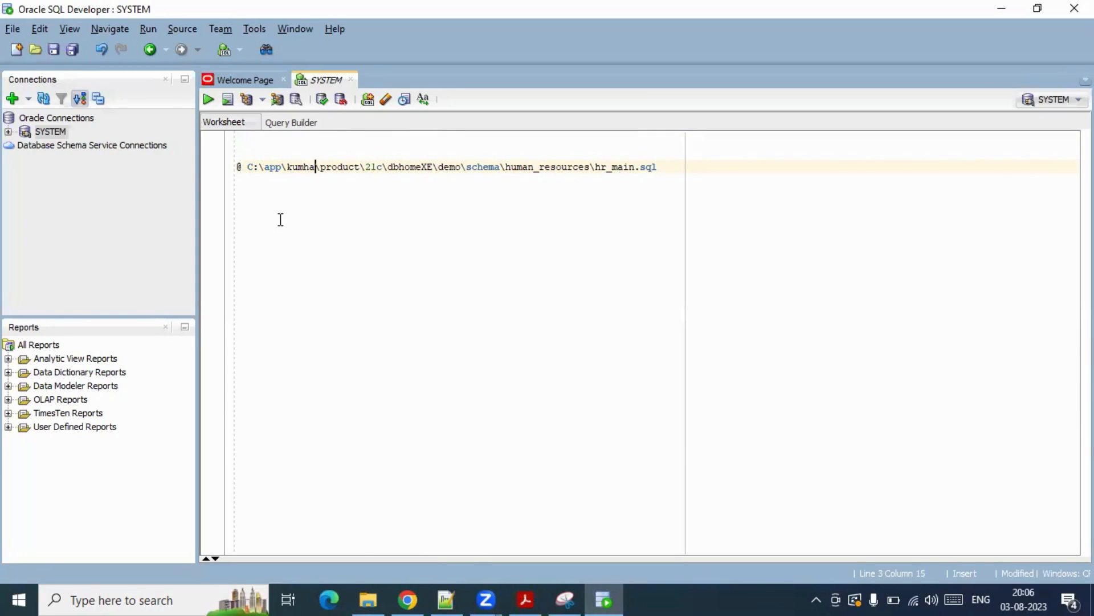
type("r")
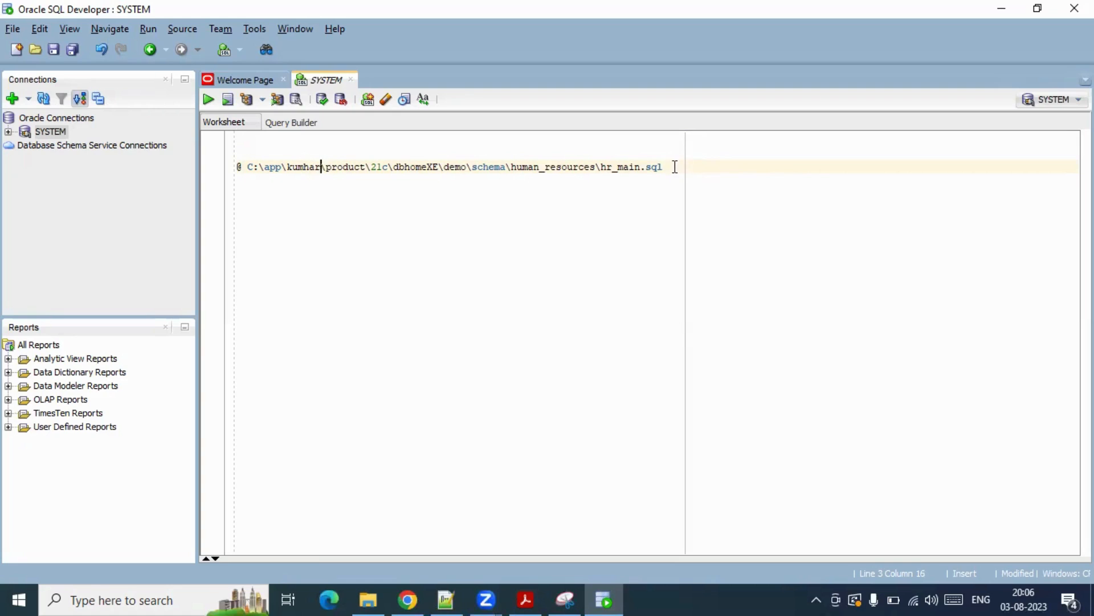
left_click_drag(674, 166, 162, 178)
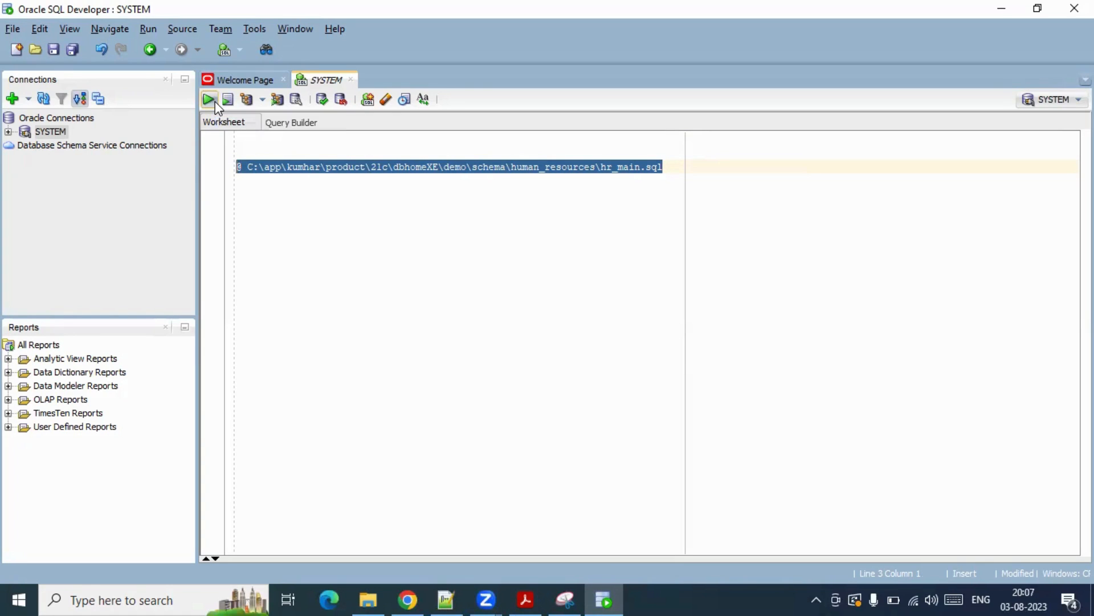
- Run the hr_main.sql script and enter the HR user's password as parameter 1
left_click(210, 101)
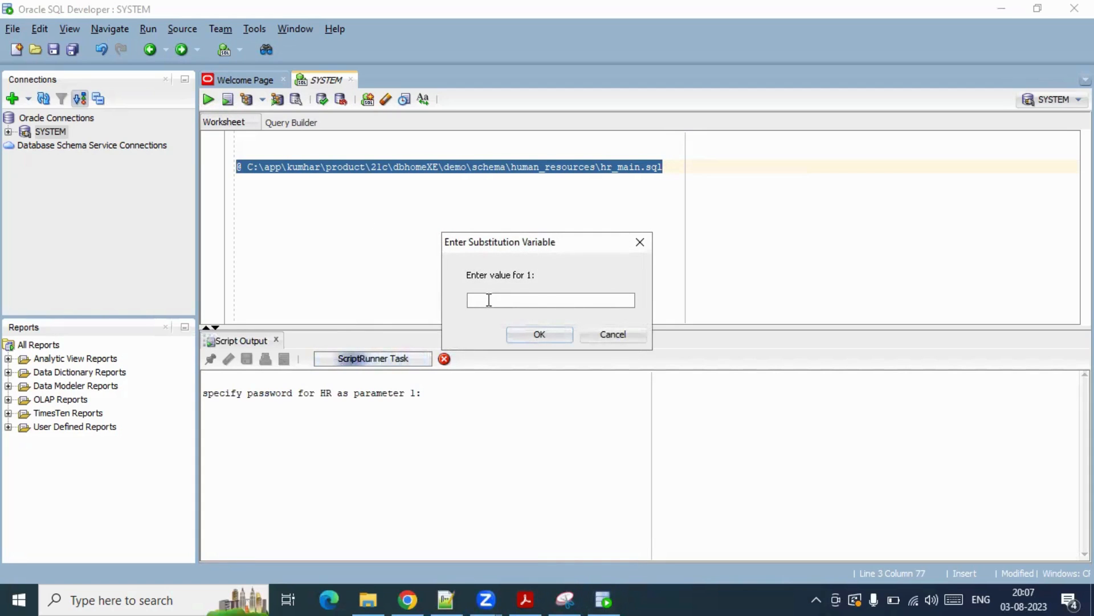
left_click(526, 598)
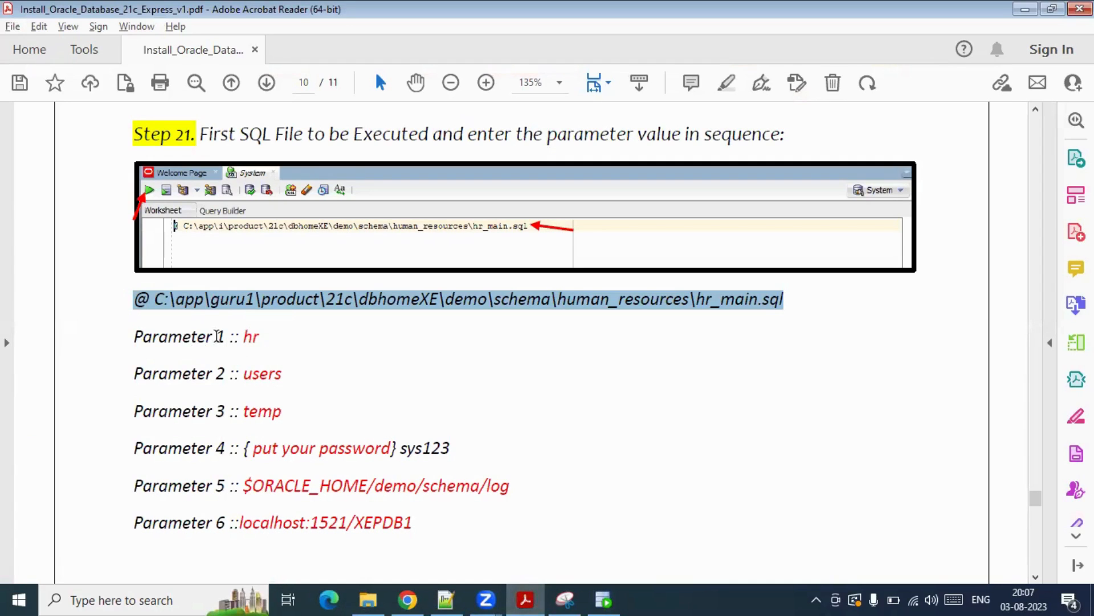
key("alt+Tab")
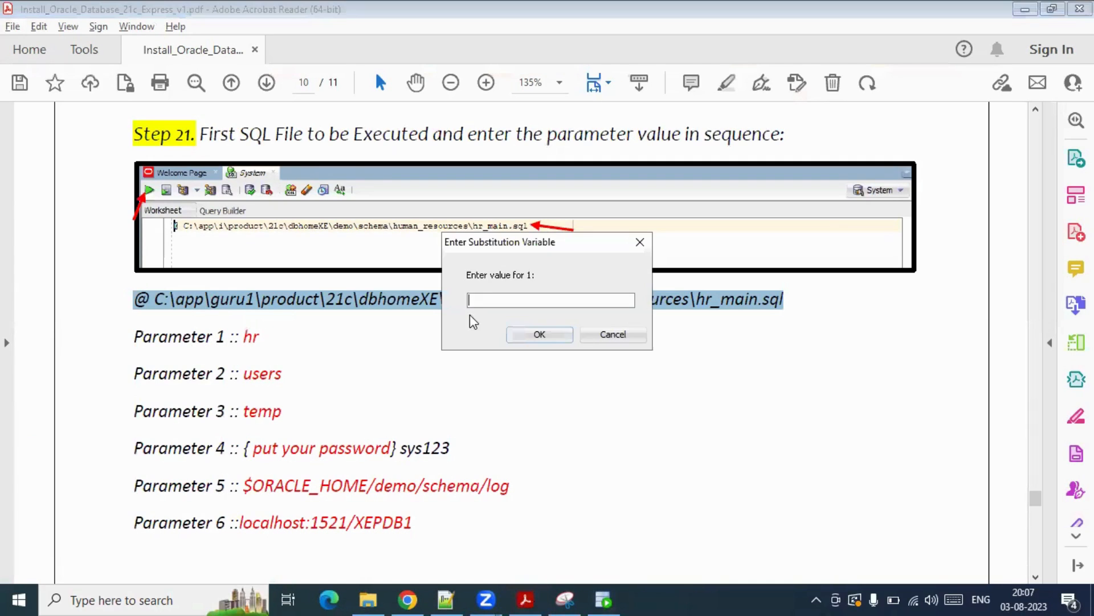
type("hr")
left_click(530, 337)
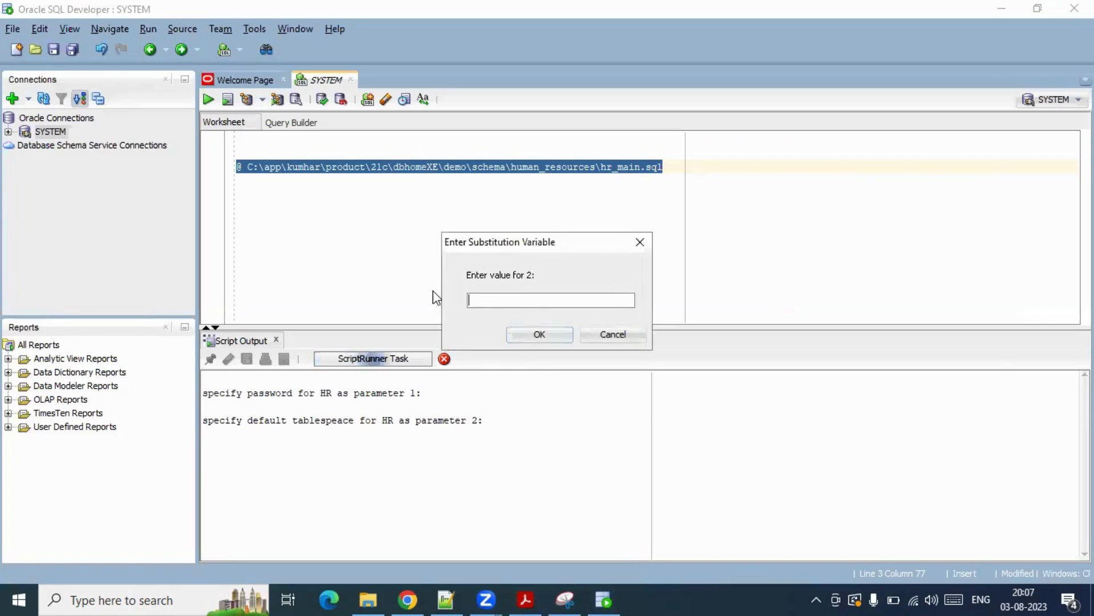
- Copy 'users' from the guide and enter it as parameter 2, the default tablespace
key("alt+Tab")
key("Tab")
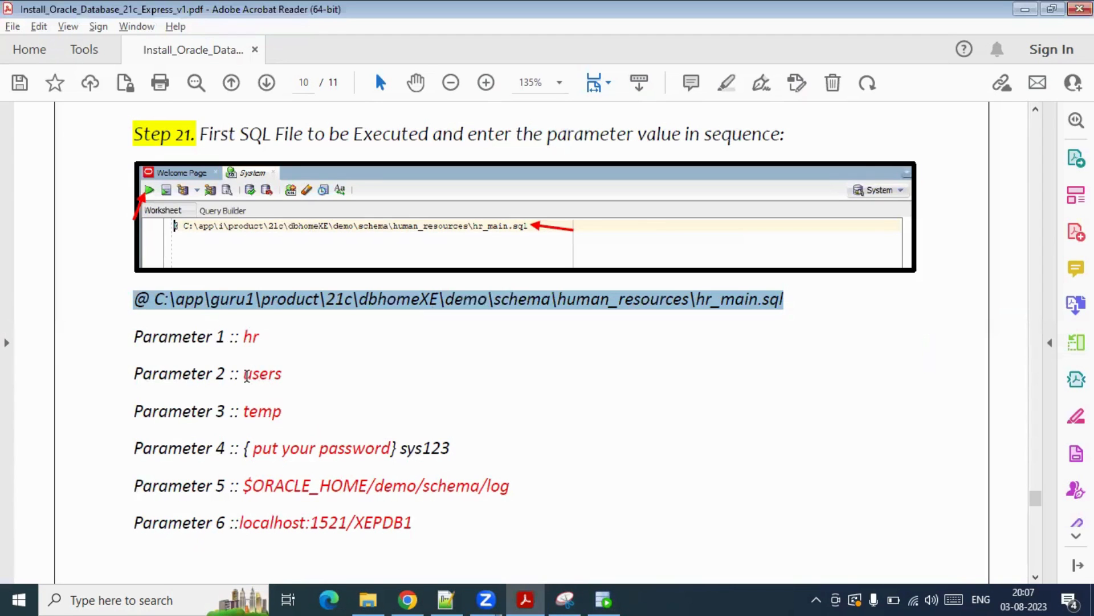
left_click_drag(245, 378, 285, 378)
left_click(422, 358)
key("alt+Tab")
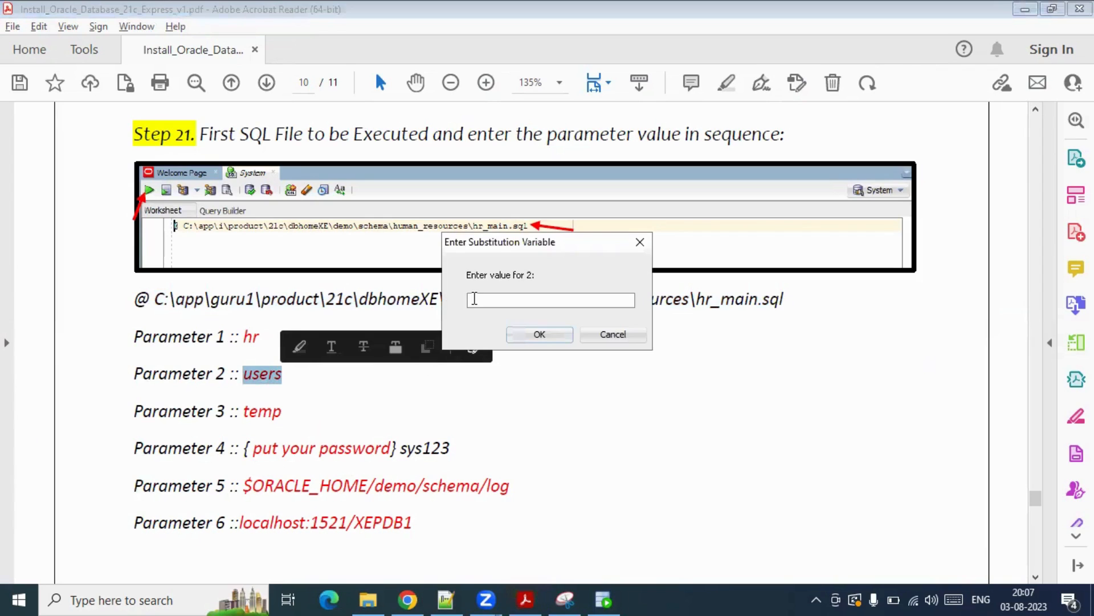
key("ctrl+v")
left_click(541, 335)
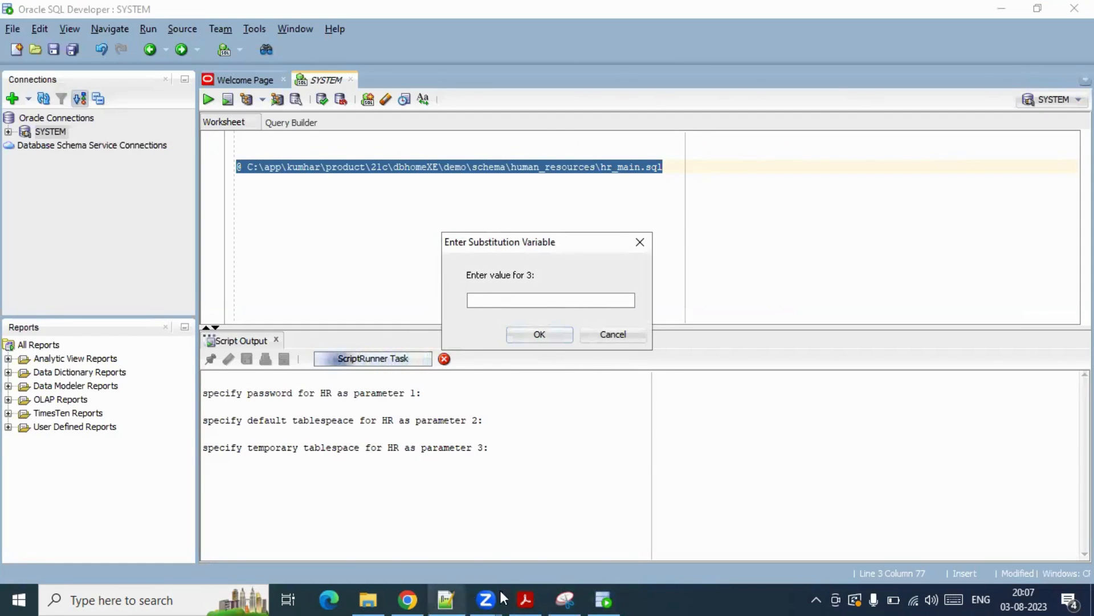
- Copy 'temp' from the guide and enter it as parameter 3, the temporary tablespace
left_click(525, 599)
left_click_drag(249, 415, 353, 415)
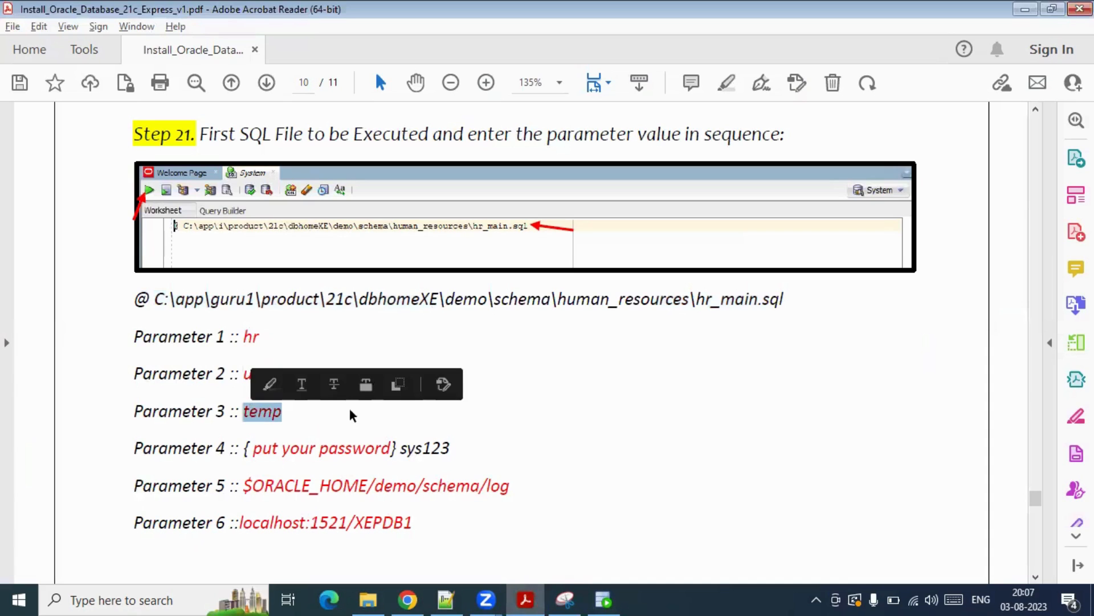
key("alt+Tab")
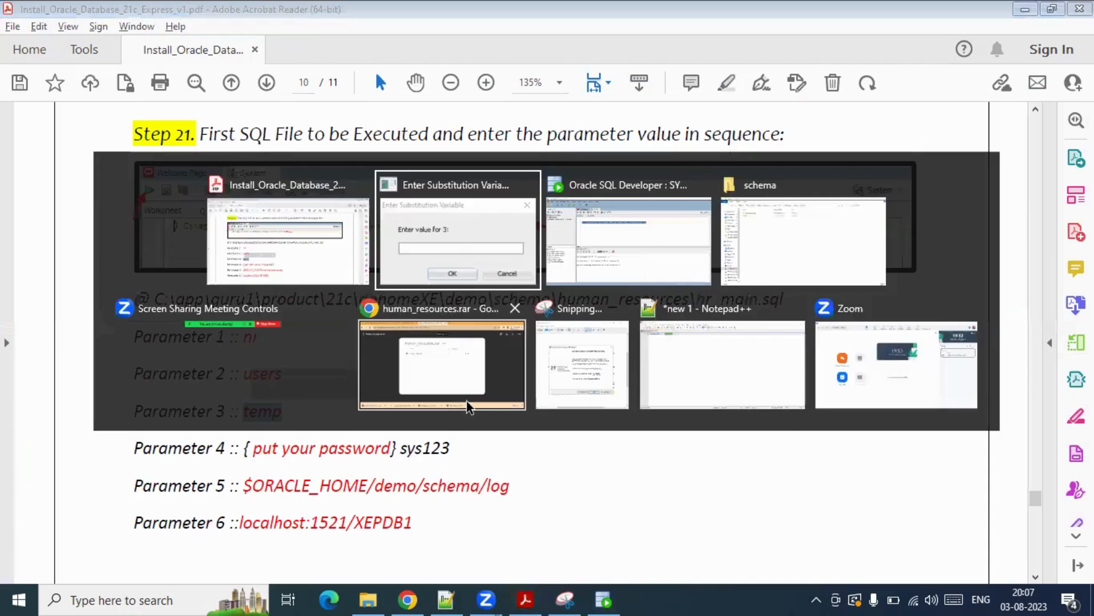
key("ctrl+v")
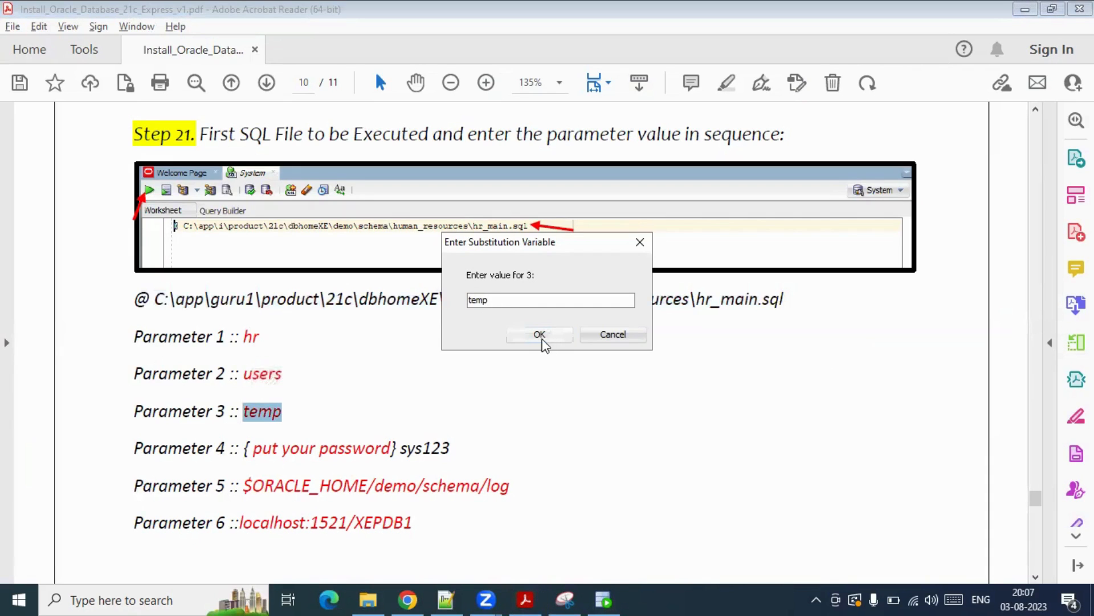
left_click(536, 335)
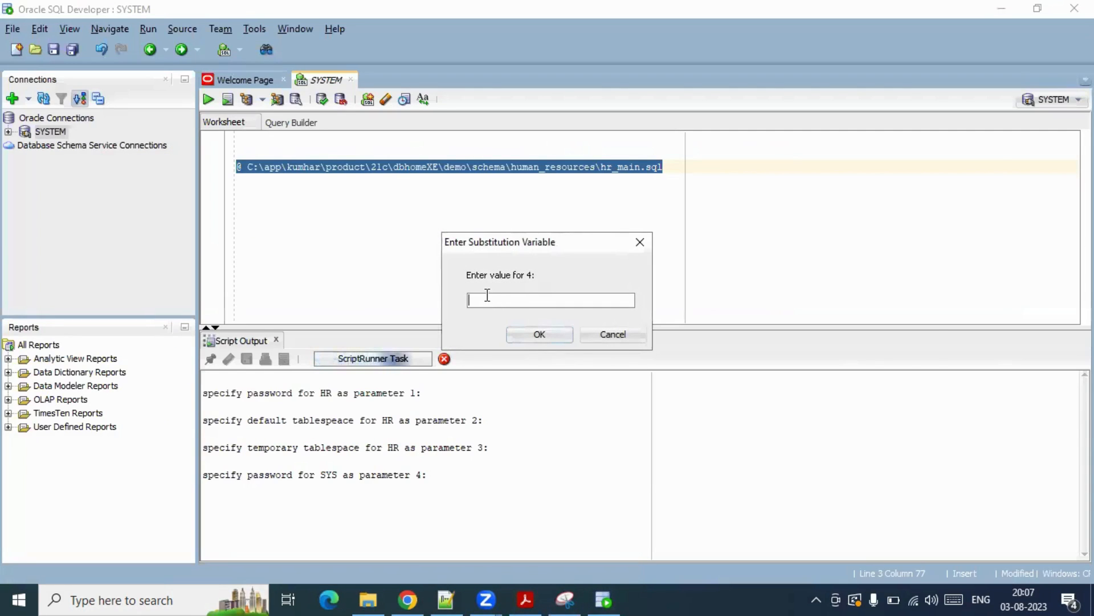
- Supply the SYS password from the notes as parameter 4
key("alt+Tab")
key("alt+Tab")
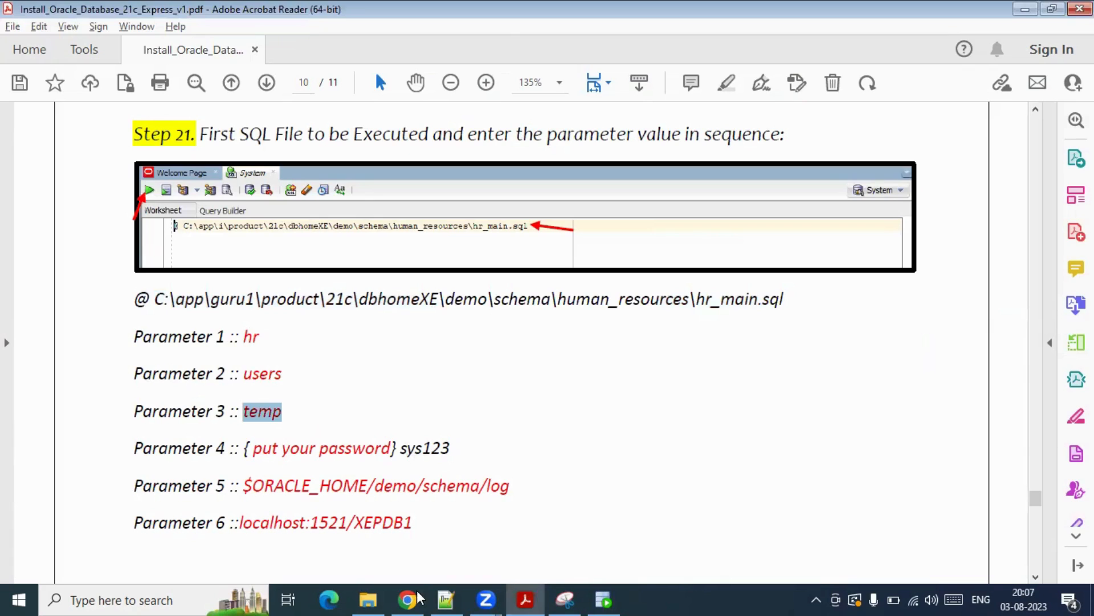
left_click(445, 599)
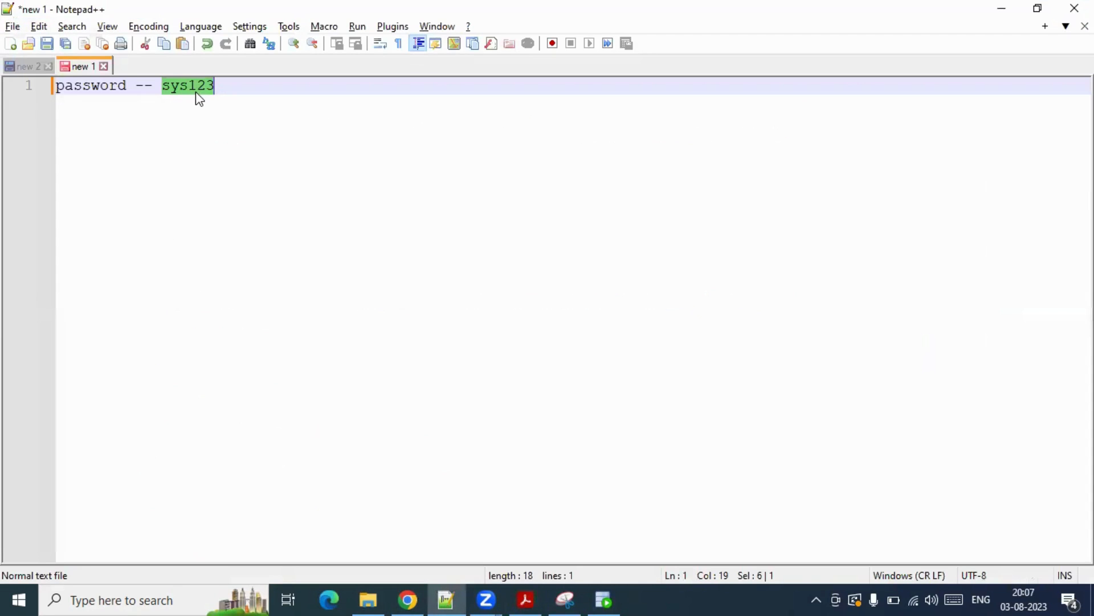
left_click(606, 599)
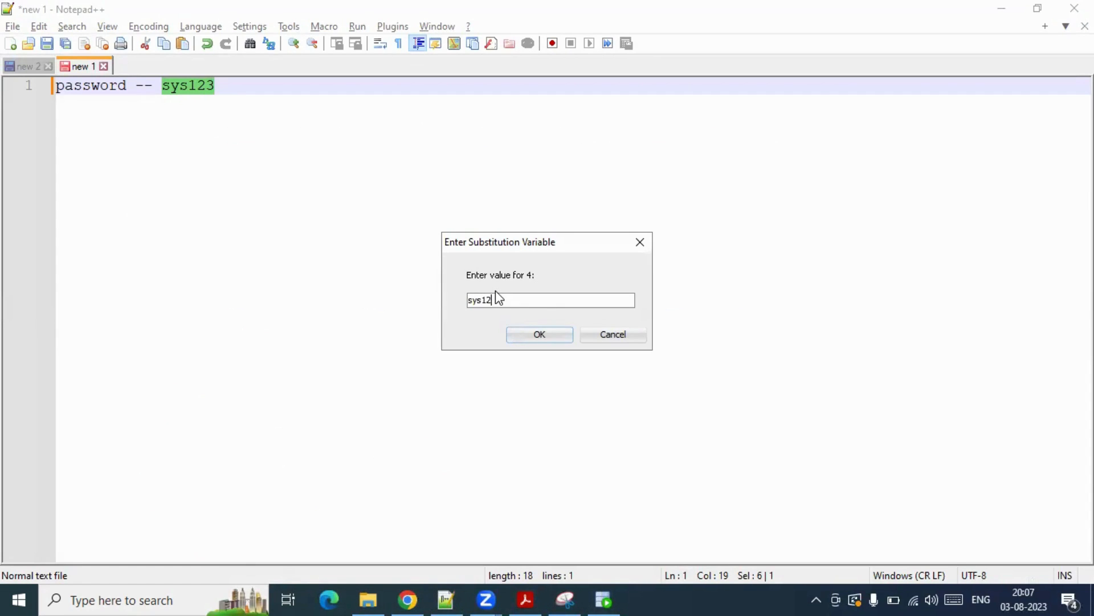
left_click(540, 337)
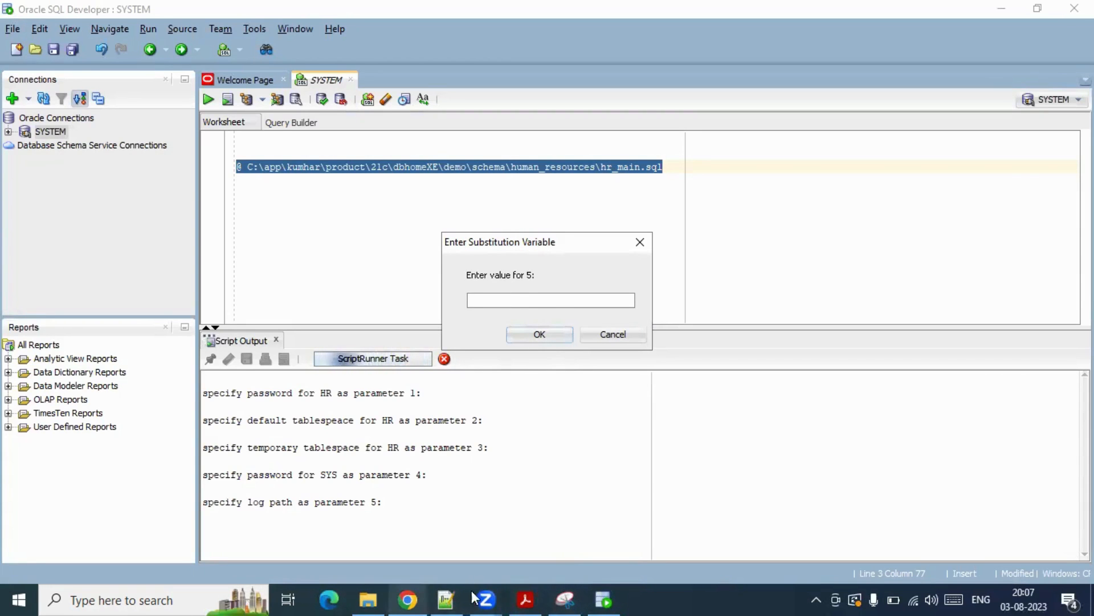
- Copy $ORACLE_HOME/demo/schema/log from the guide and enter it as parameter 5, the log path
left_click(531, 599)
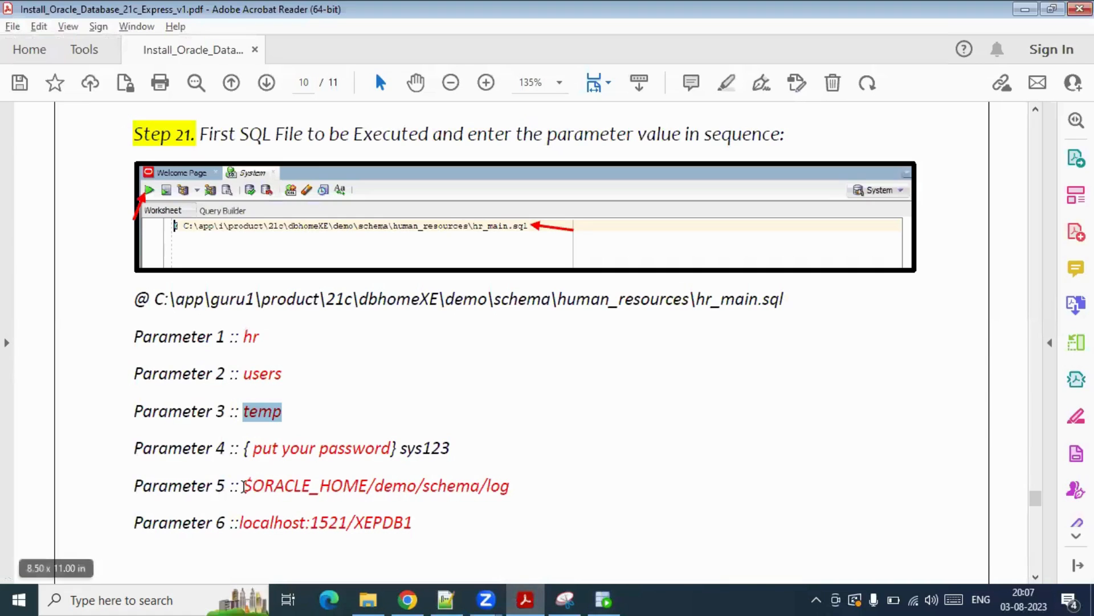
left_click_drag(245, 485, 517, 489)
key("ctrl+c")
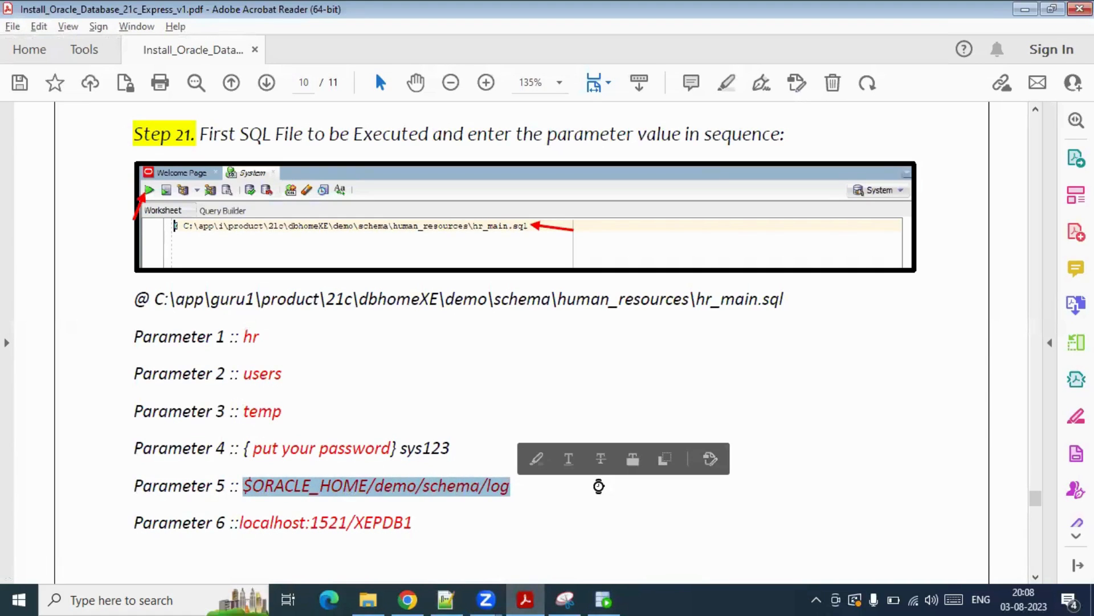
key("alt+Tab")
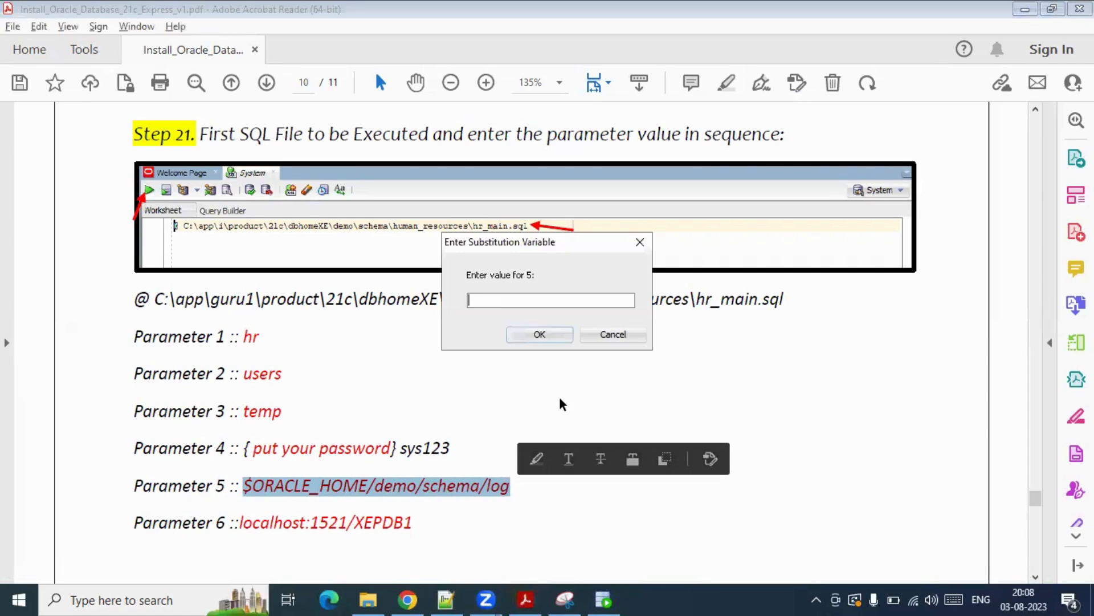
key("ctrl+v")
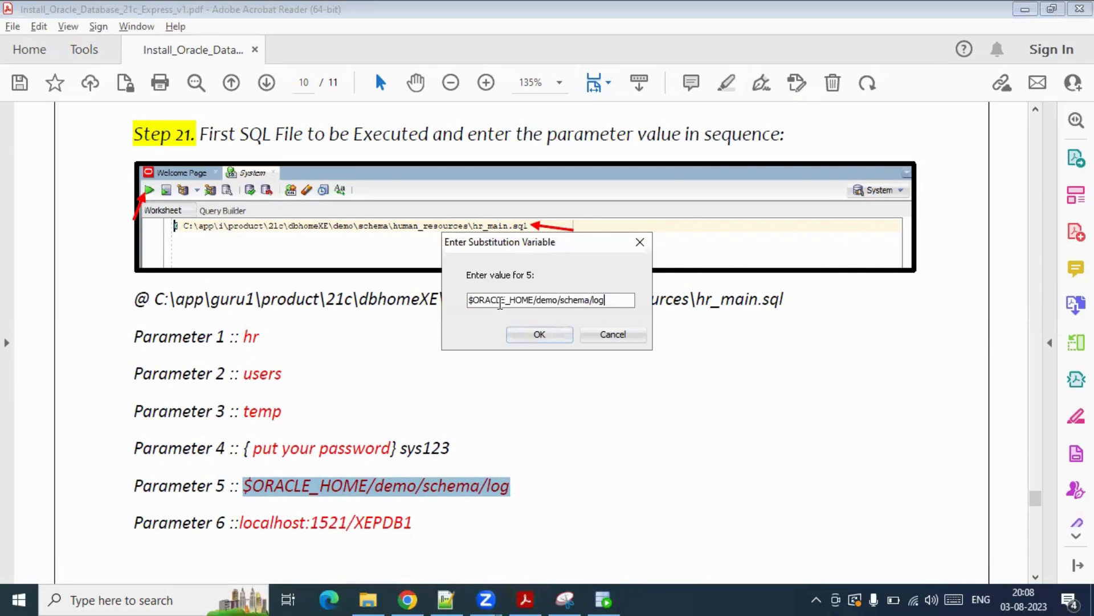
left_click(540, 334)
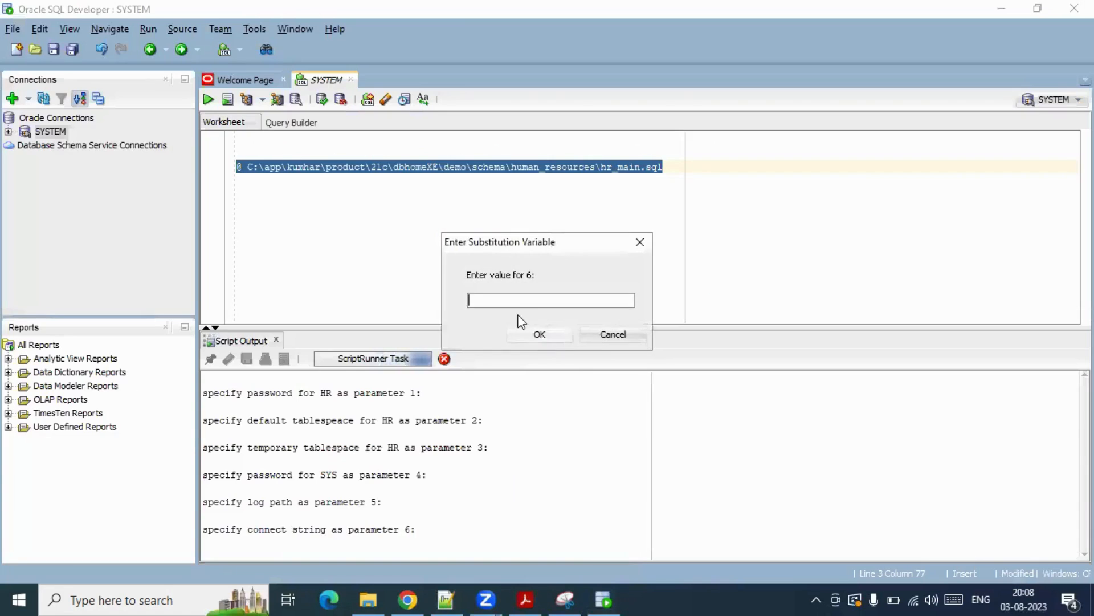
- Copy the connect string localhost:1521/XEPDB1 from the guide and paste it as parameter 6
key("alt+Tab")
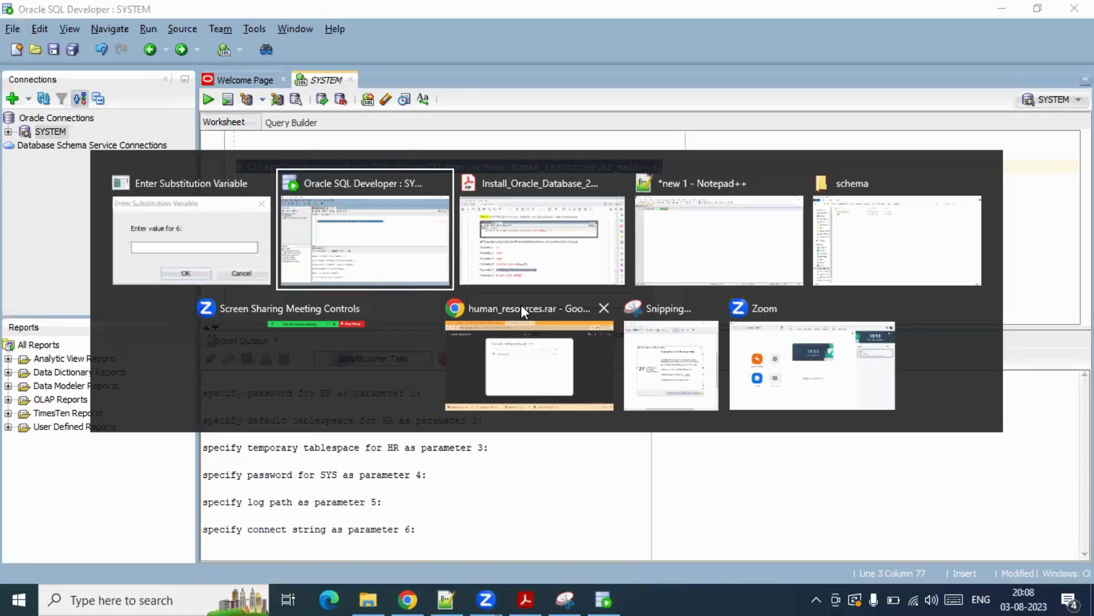
key("alt+Tab")
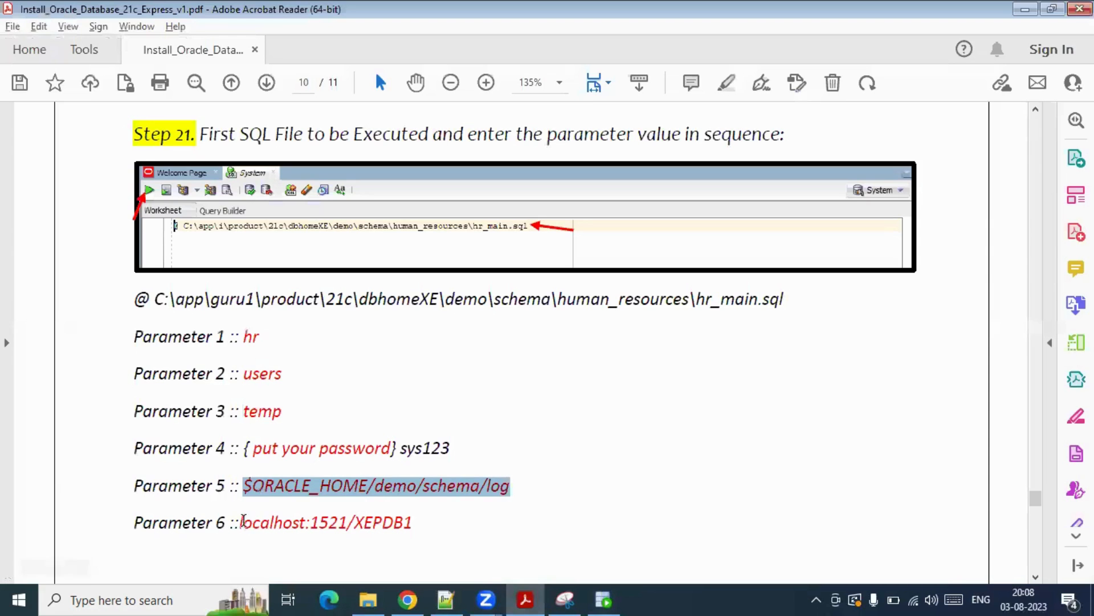
left_click_drag(241, 520, 420, 519)
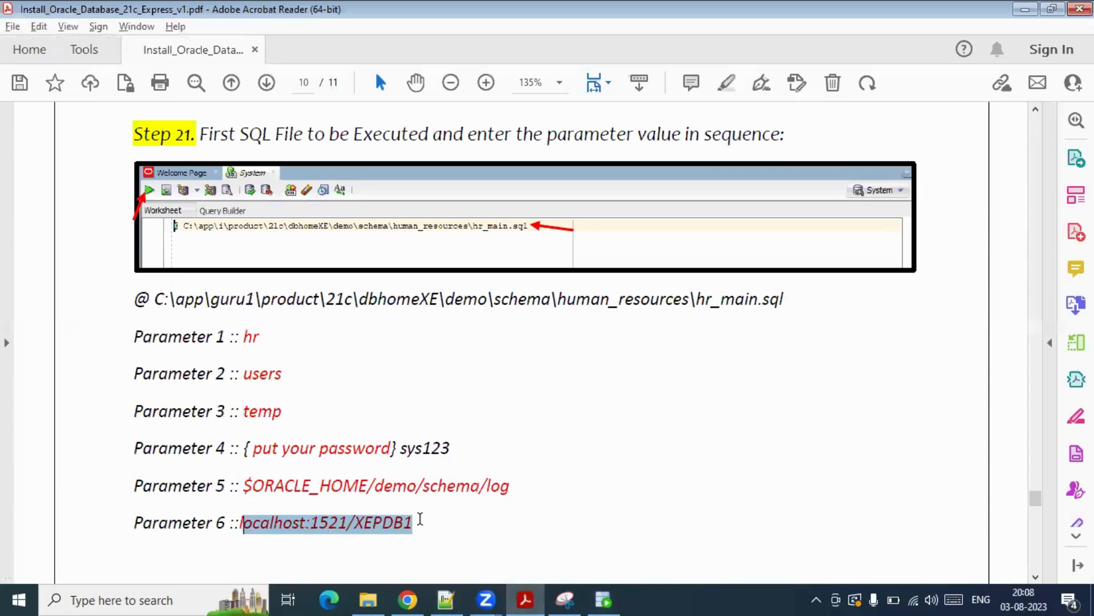
left_click(274, 523)
key("ctrl+a")
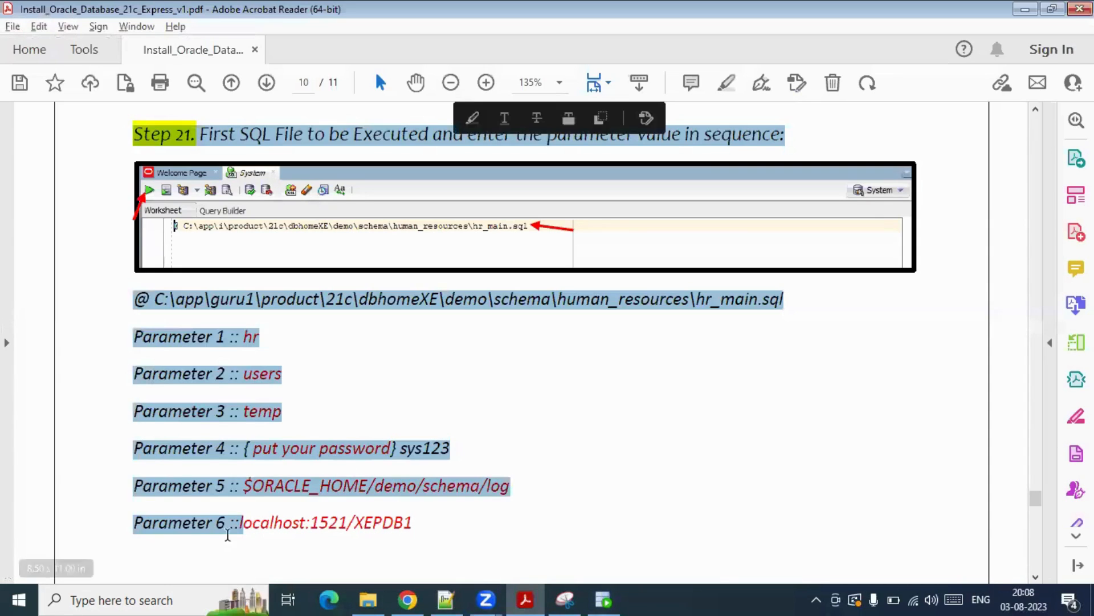
left_click(240, 520)
left_click_drag(240, 520, 419, 526)
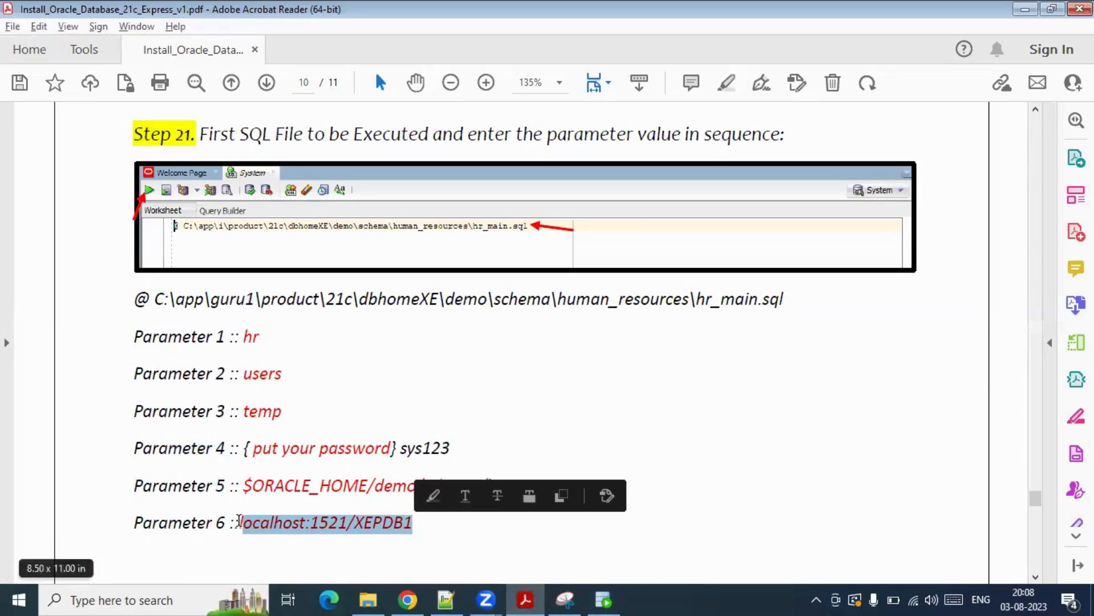
left_click_drag(241, 520, 422, 521)
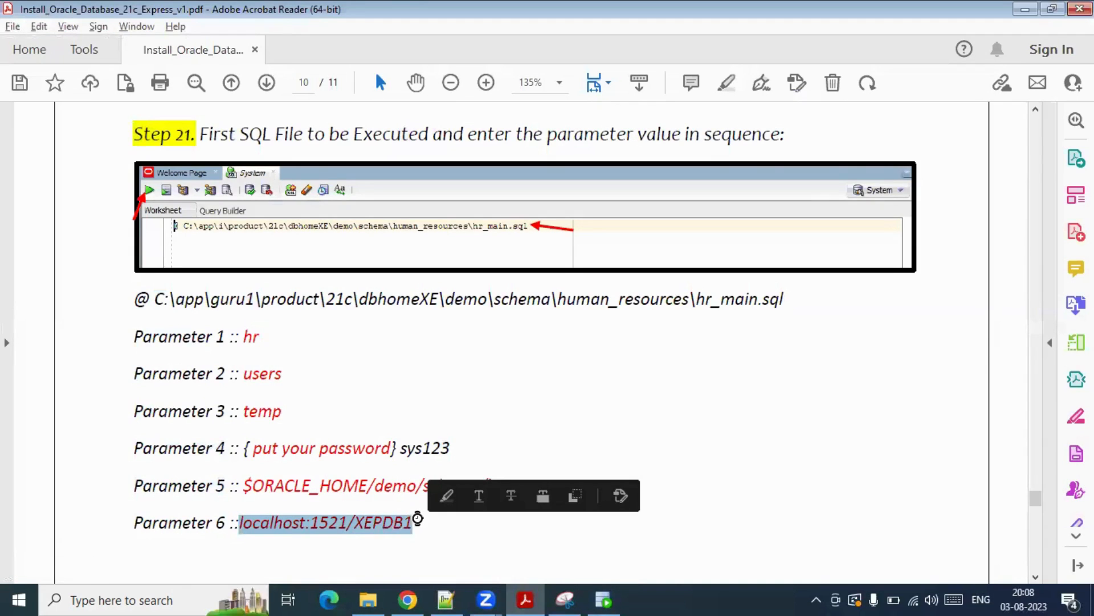
key("alt+Tab")
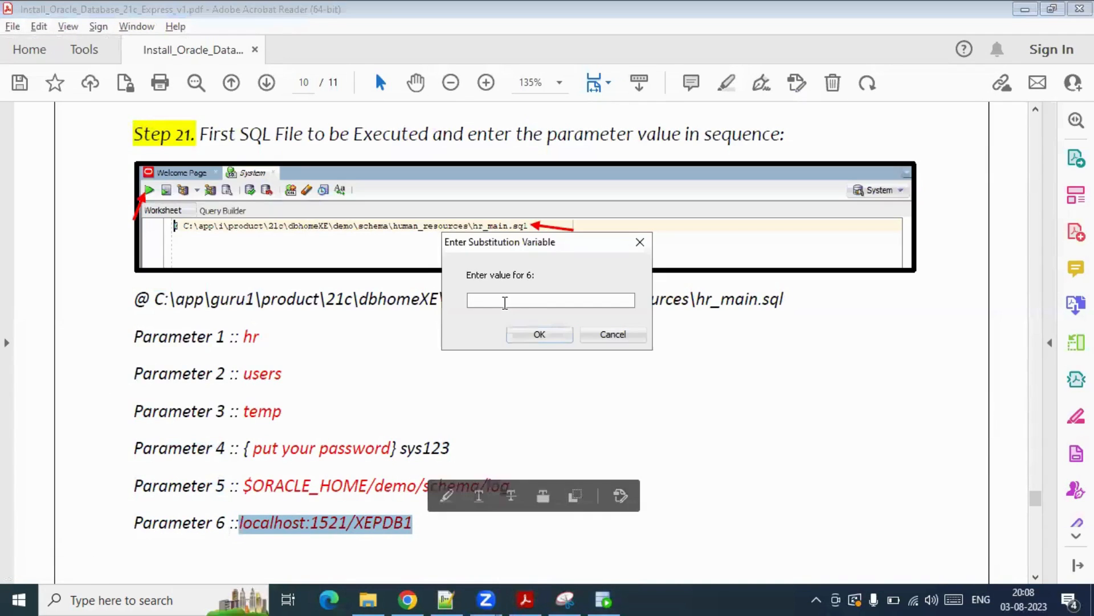
key("ctrl+v")
- Correct the port to 1522 per the install summary and confirm so the script runs
left_click(565, 599)
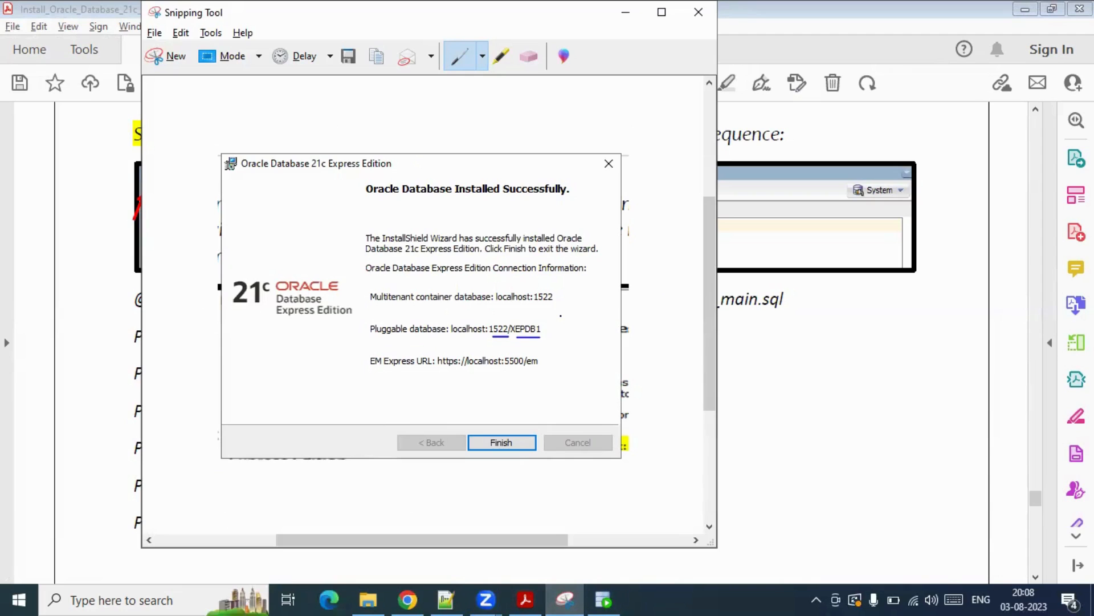
key("alt+Tab")
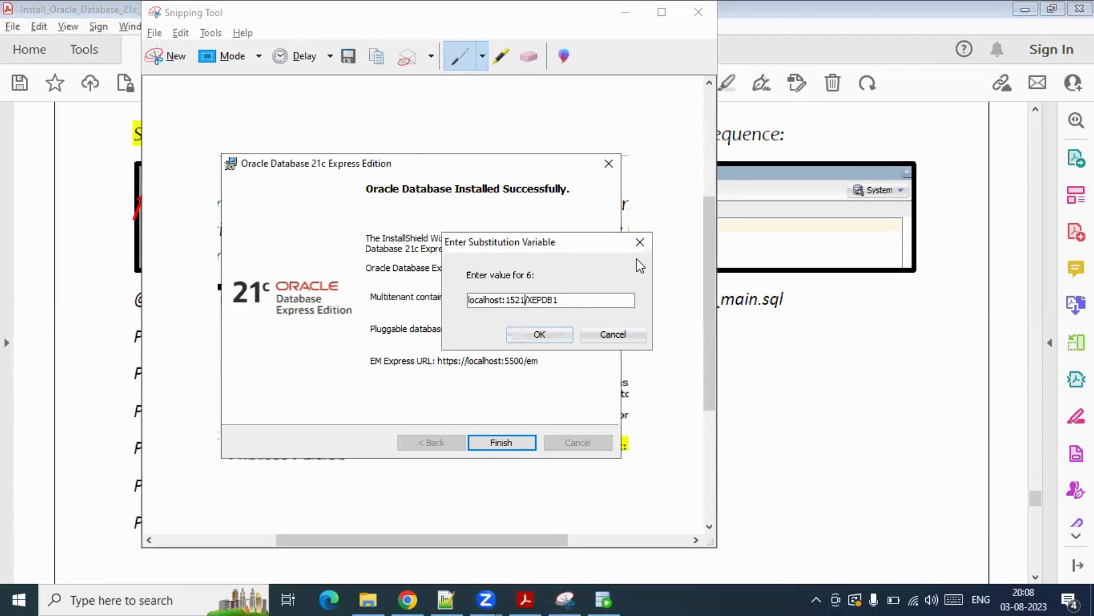
key("BackSpace")
type("2")
left_click(539, 336)
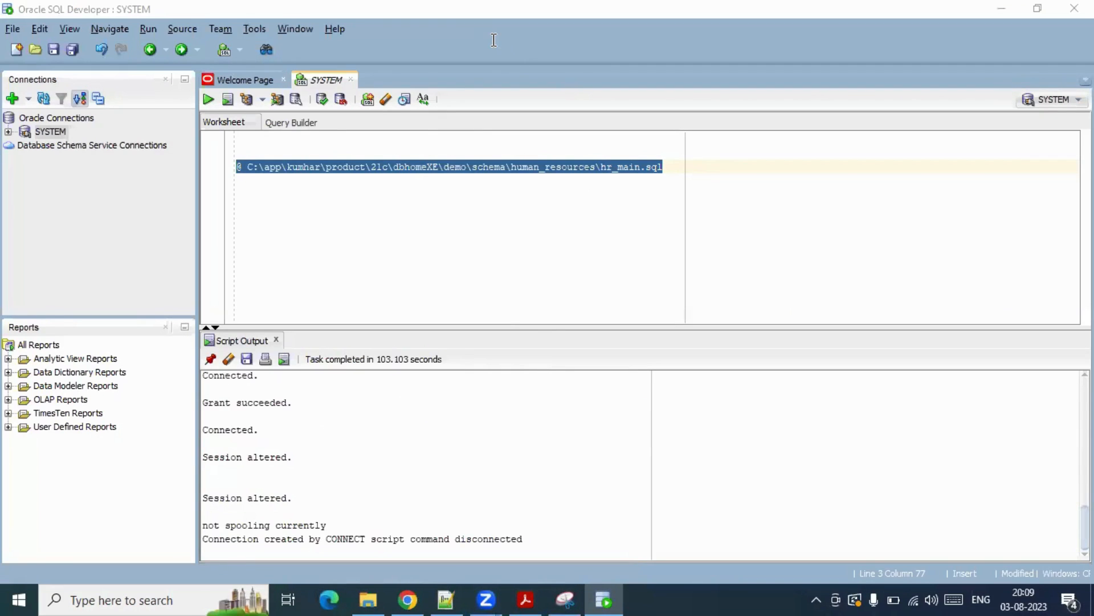
- Create a new database connection for user hr, using service name xepdb1 from the install summary
left_click(649, 184)
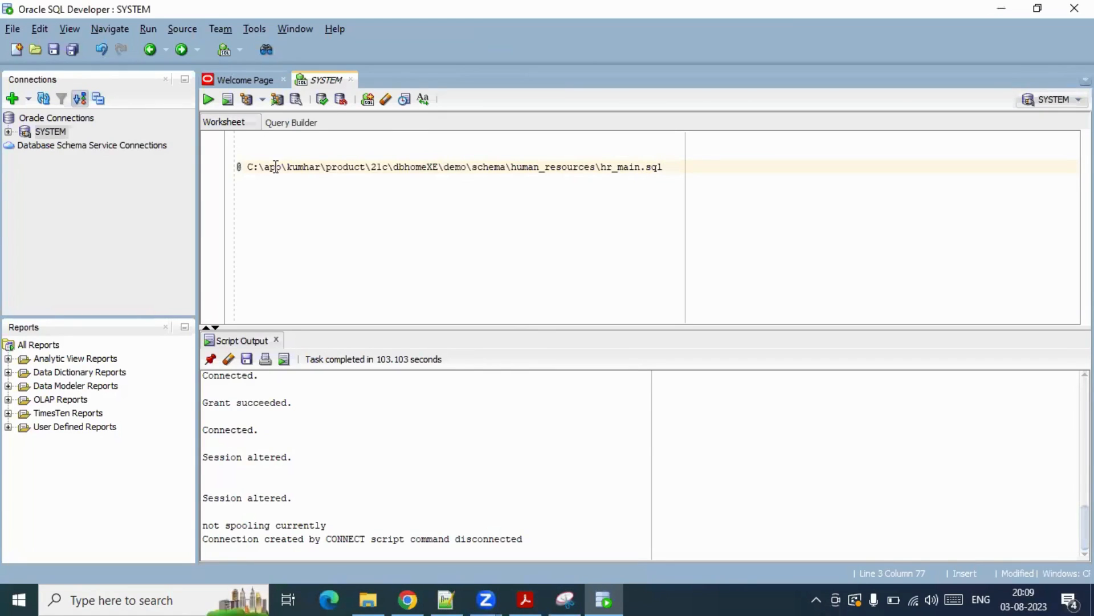
left_click(13, 99)
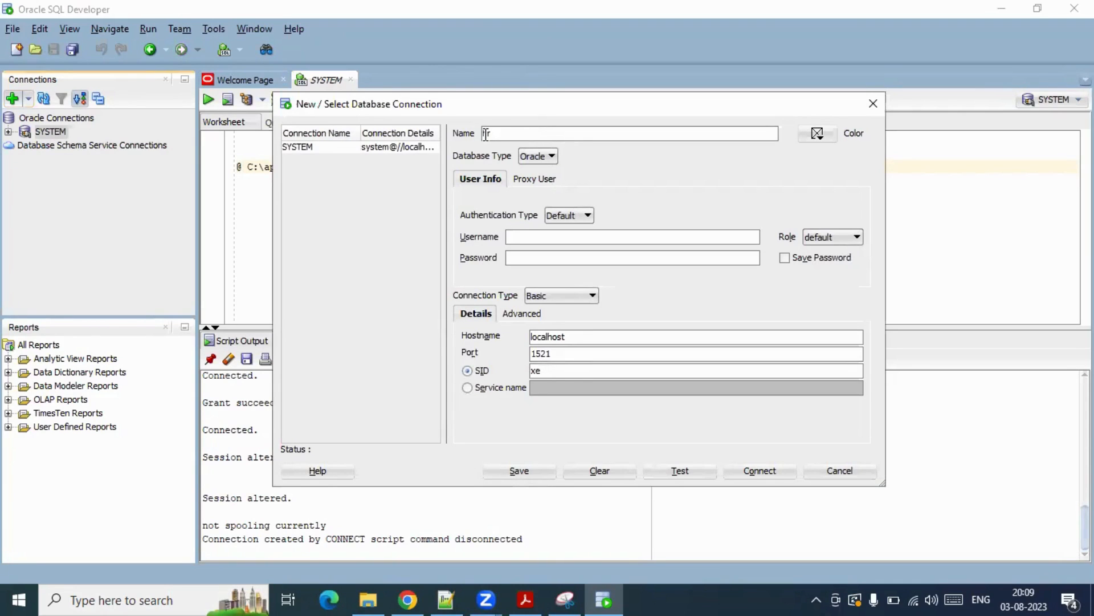
left_click(516, 236)
key("Tab")
key("Tab")
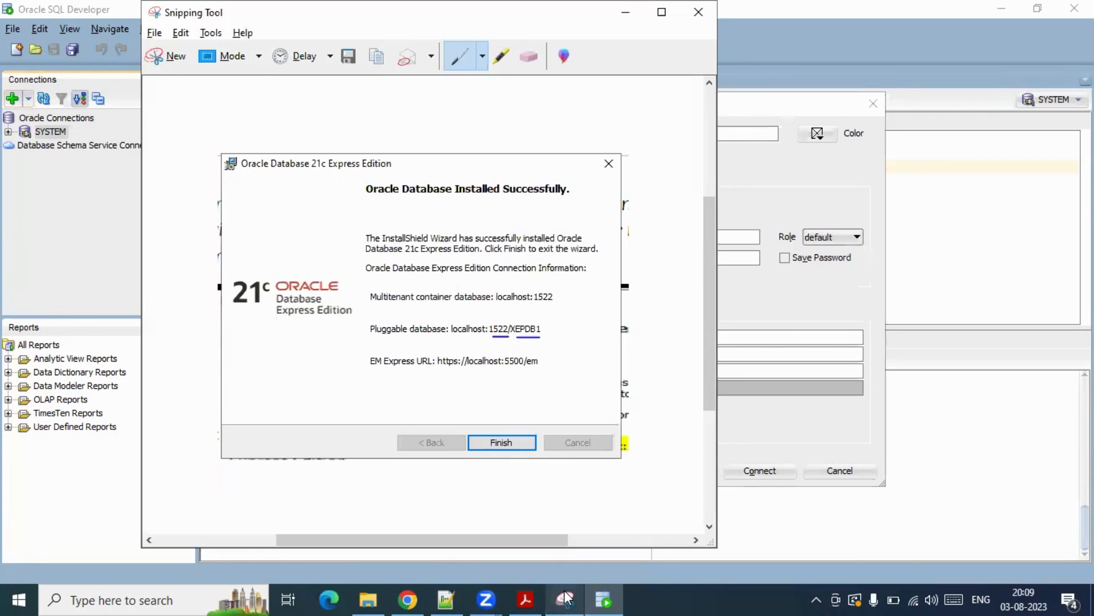
left_click(565, 600)
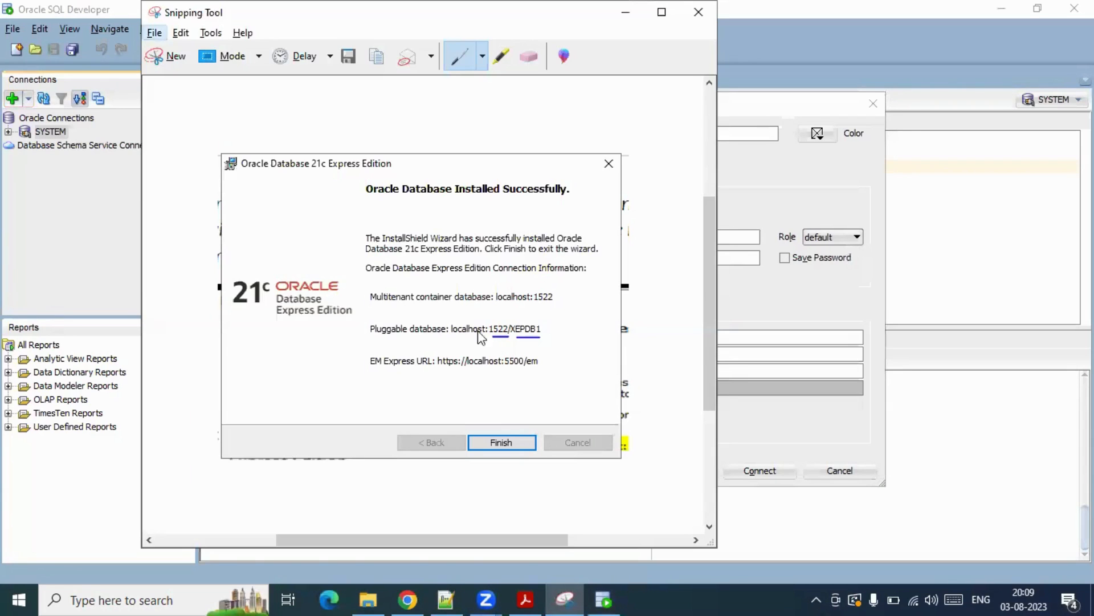
key("alt+Tab")
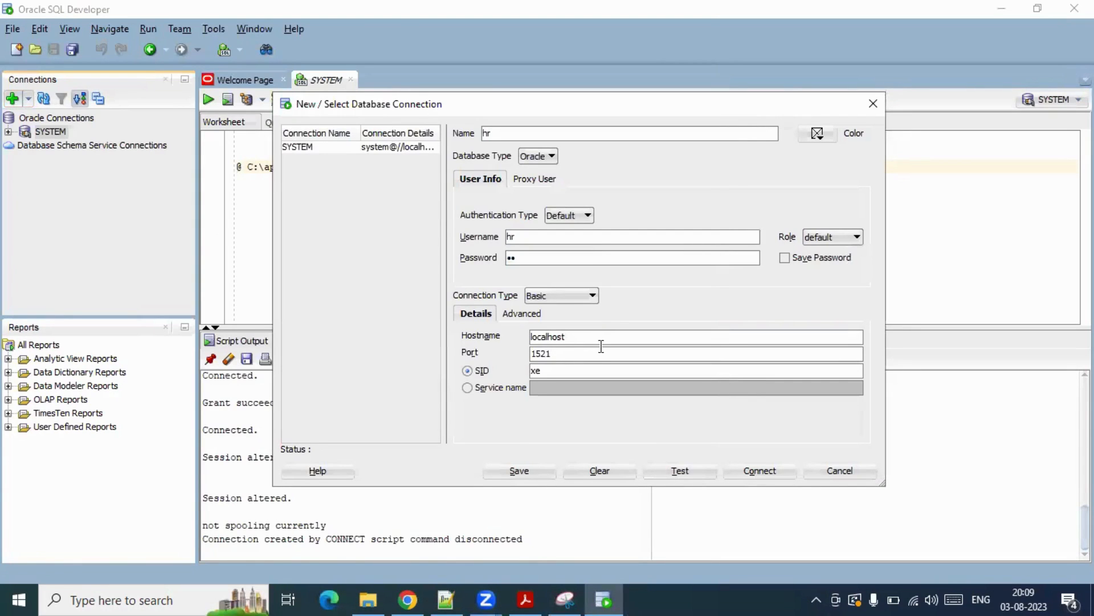
left_click(468, 388)
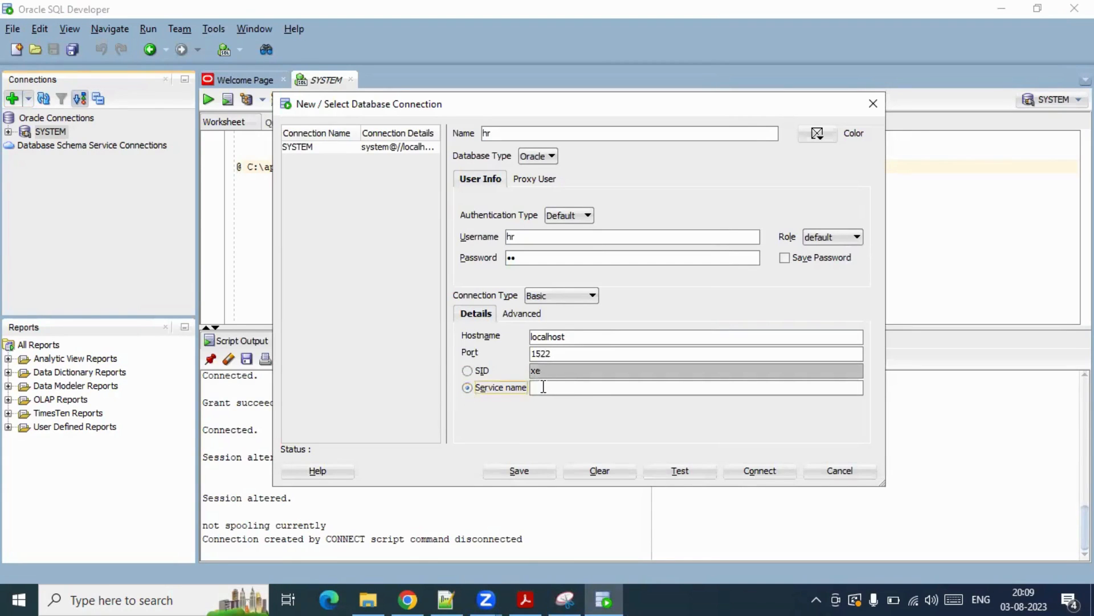
type("xepdb1")
- Test and save the hr connection, then connect and confirm the hr login
key("alt+Tab")
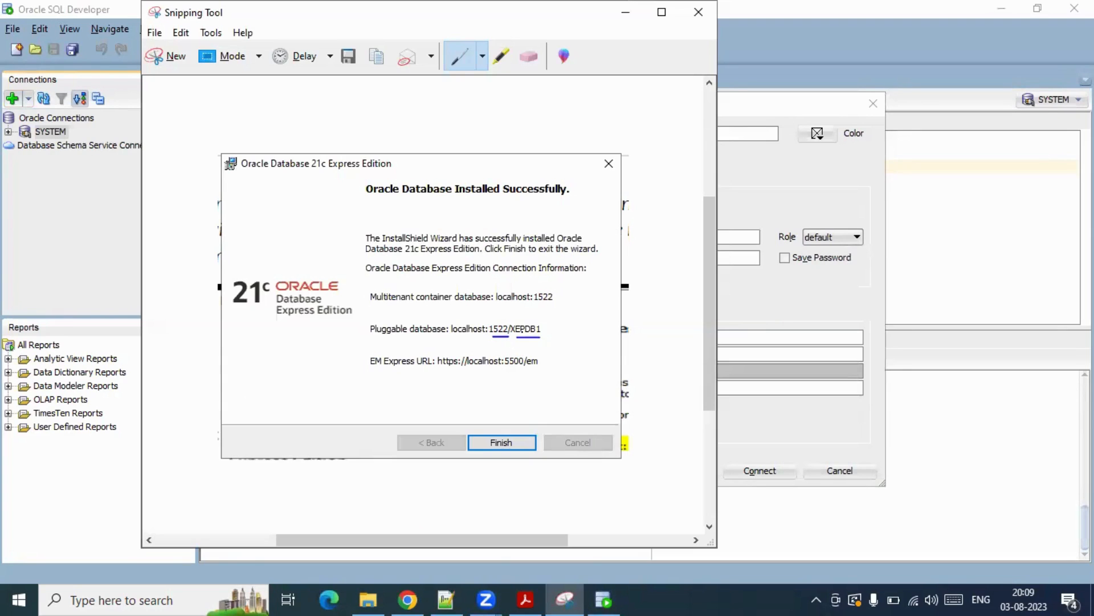
key("alt+Tab")
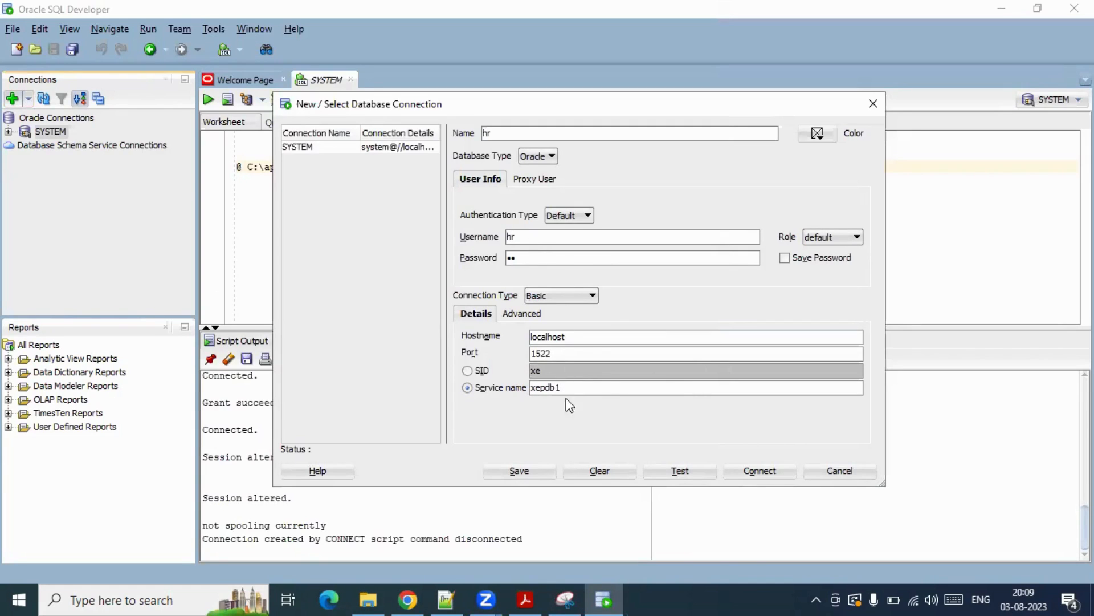
left_click(668, 474)
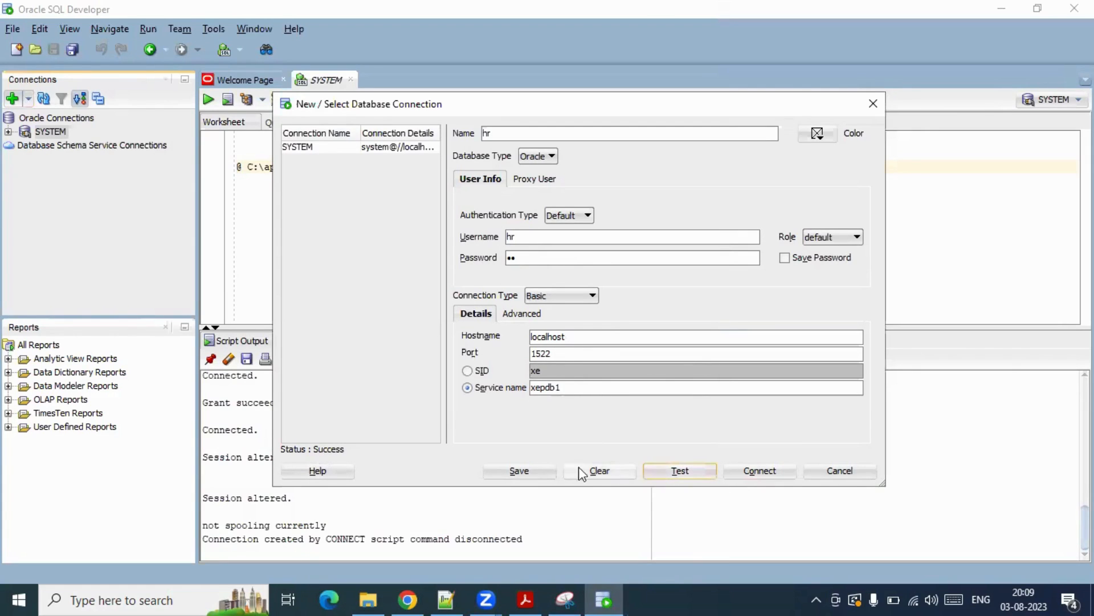
left_click(535, 472)
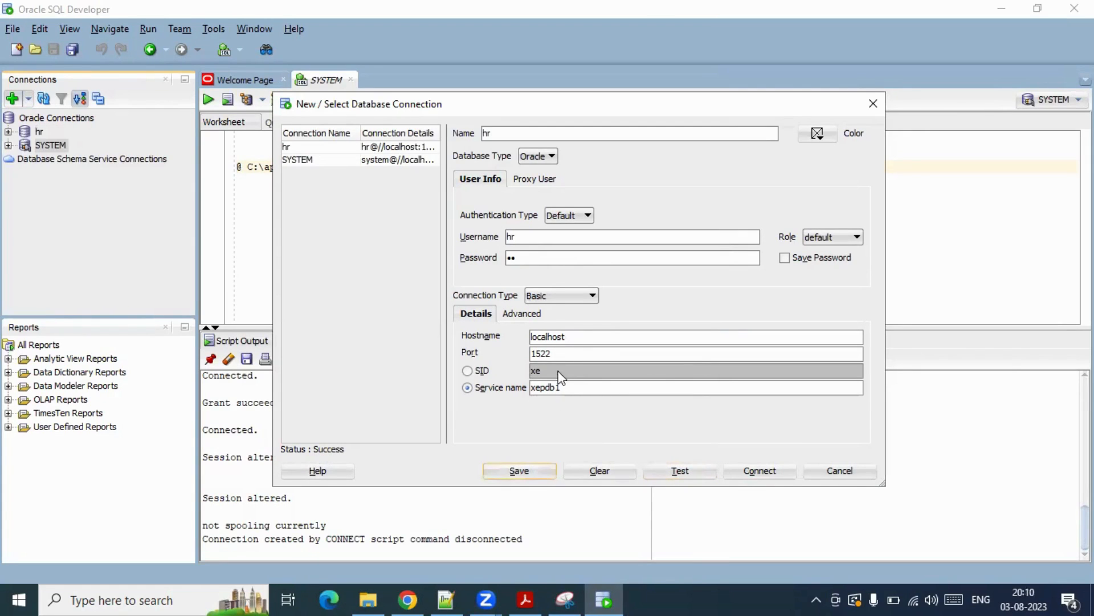
left_click(750, 473)
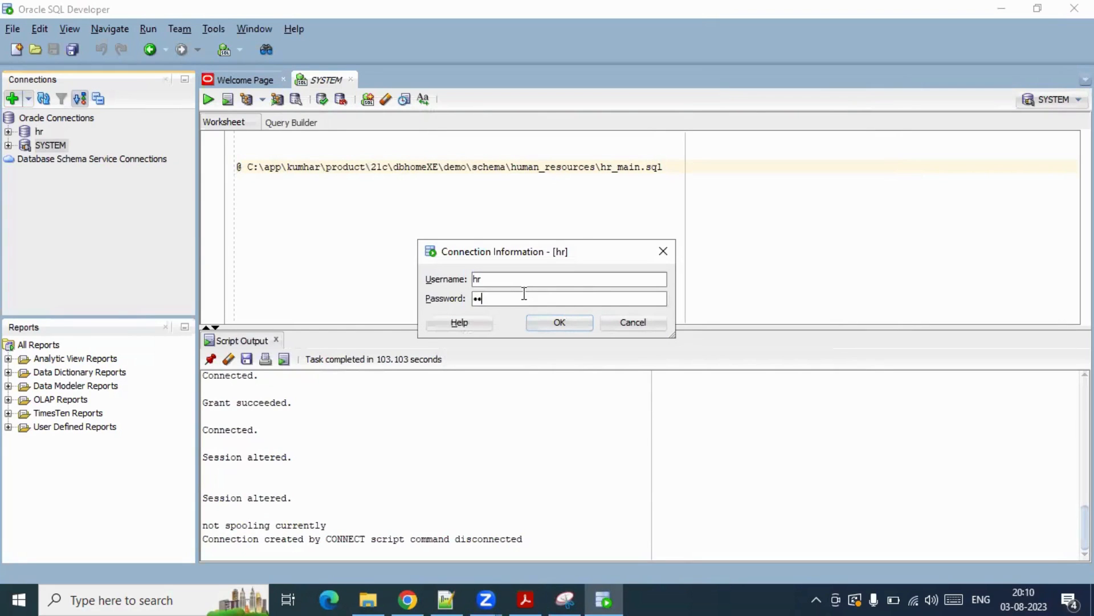
left_click(558, 323)
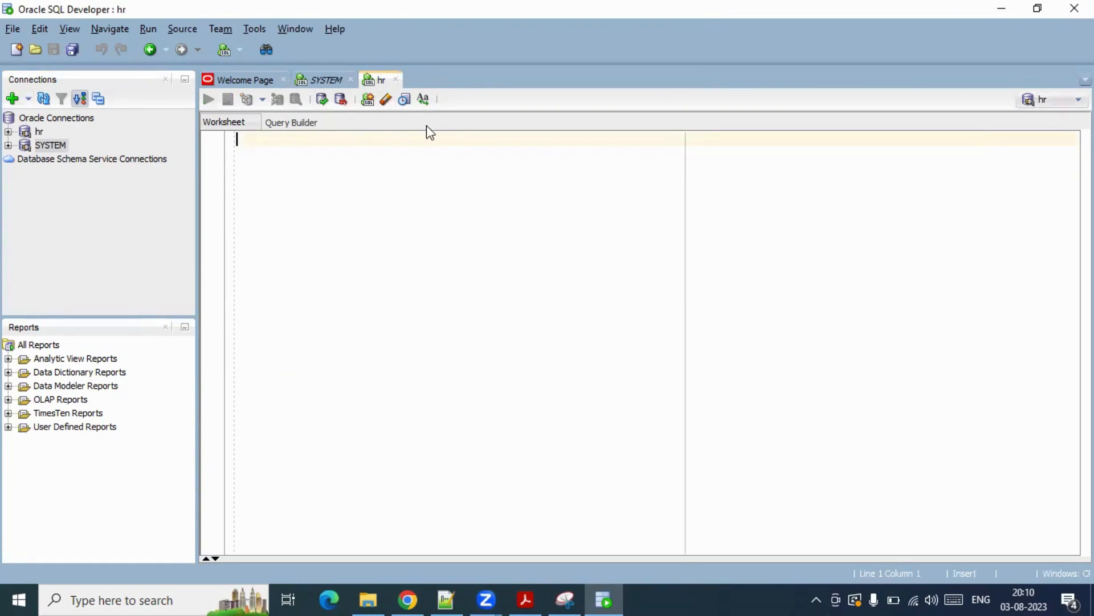
- Copy the six Step 23 script lines from the guide and paste them into the hr worksheet
left_click(525, 597)
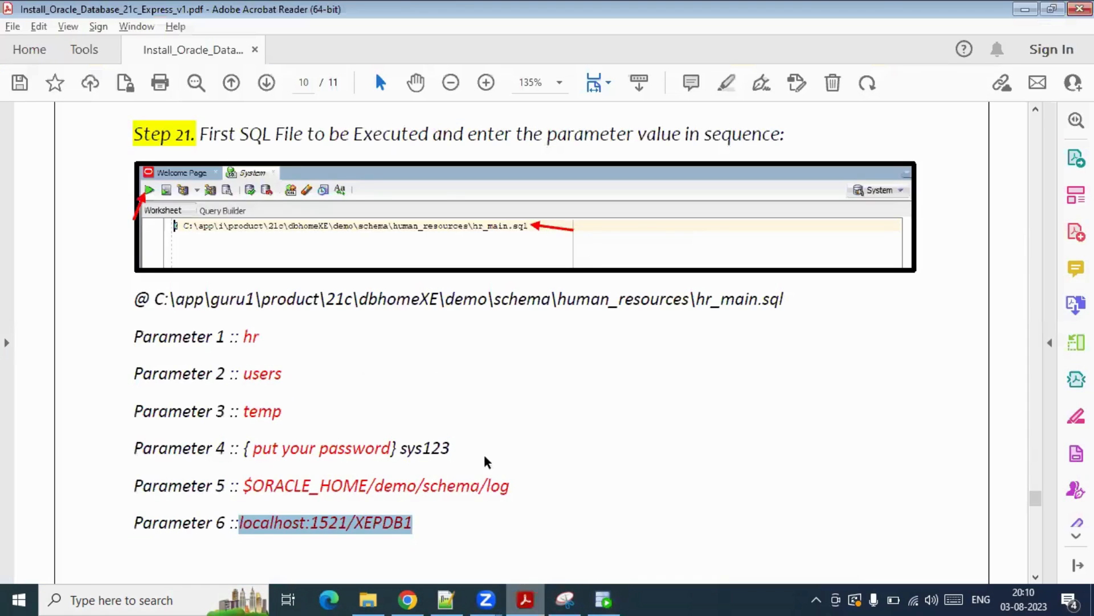
scroll(405, 393, "down", 10)
scroll(406, 409, "down", 8)
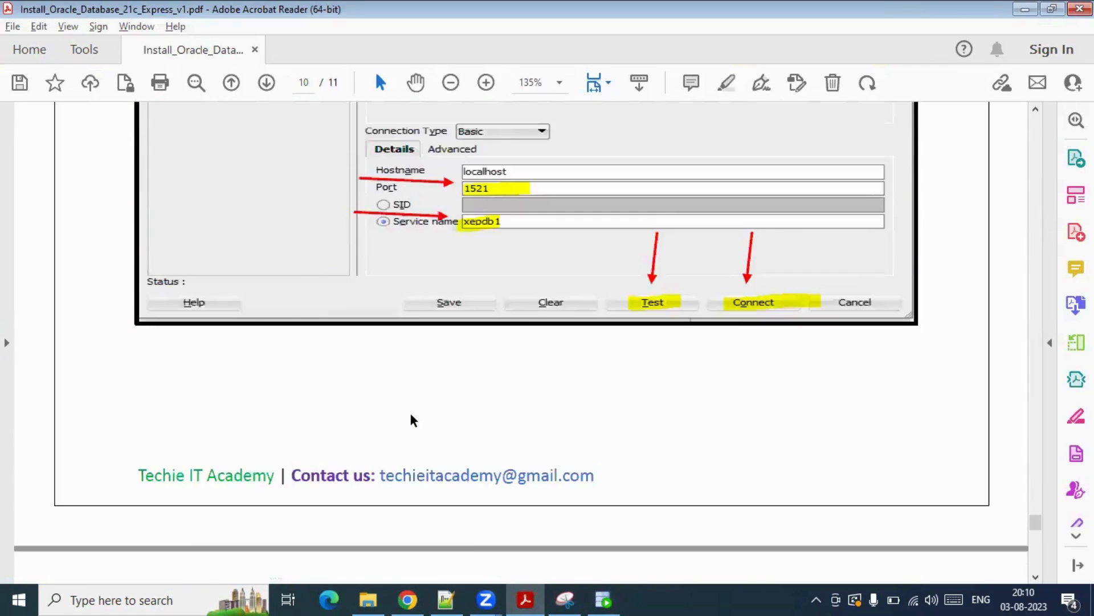
scroll(396, 381, "up", 1)
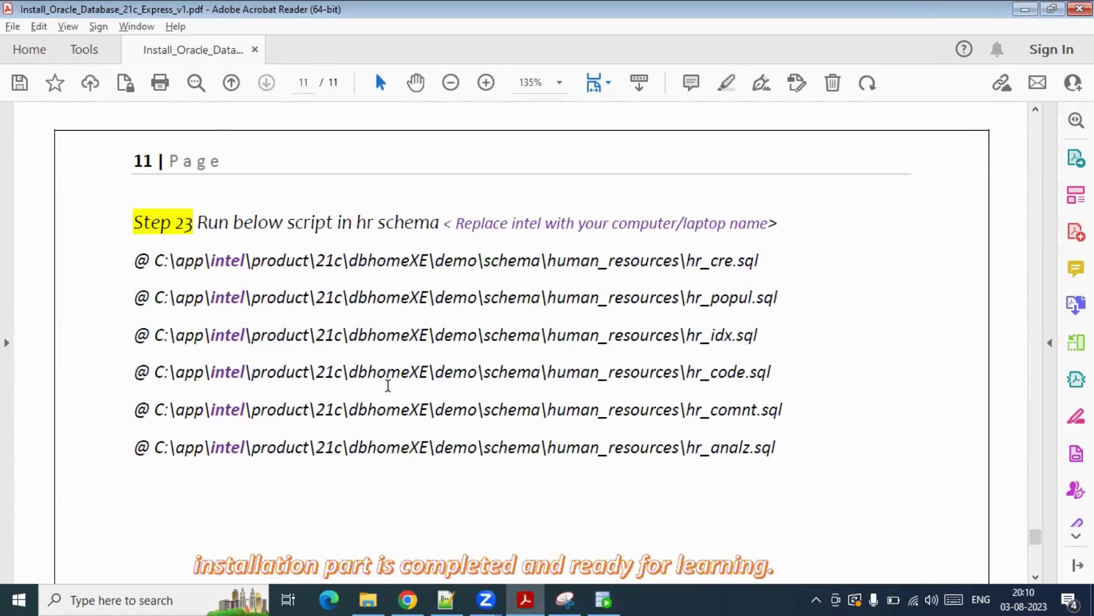
left_click_drag(778, 448, 673, 448)
left_click_drag(580, 421, 125, 261)
key("ctrl+c")
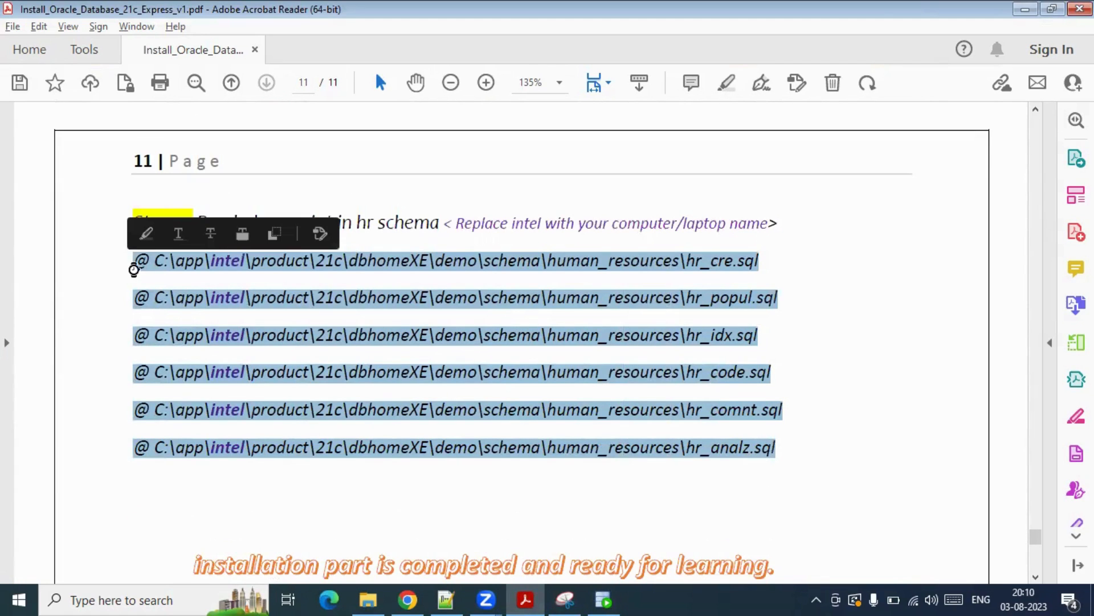
key("alt+Tab")
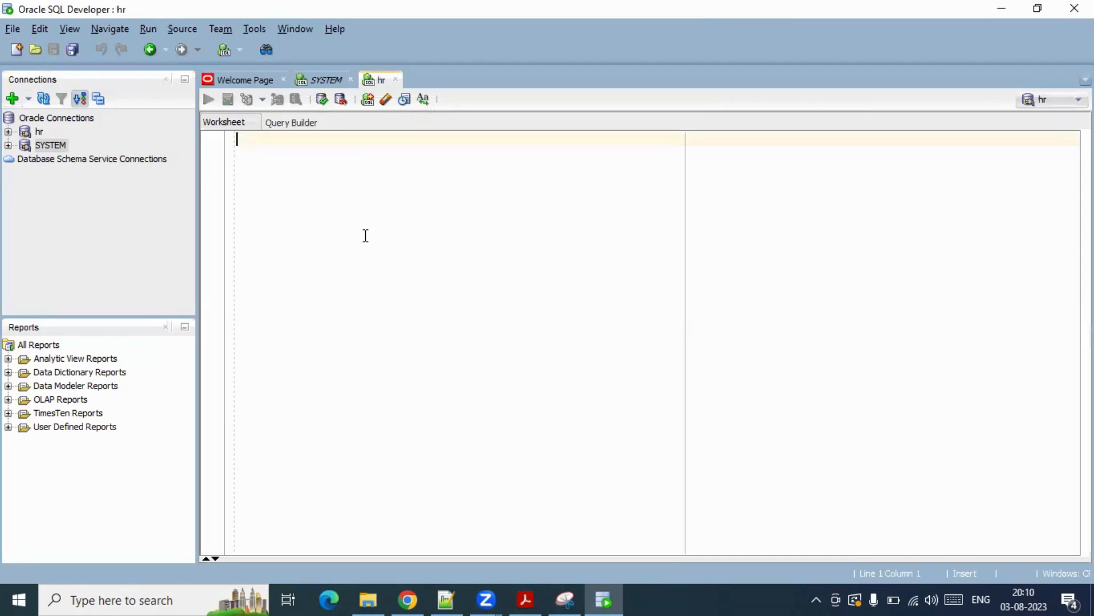
key("ctrl+v")
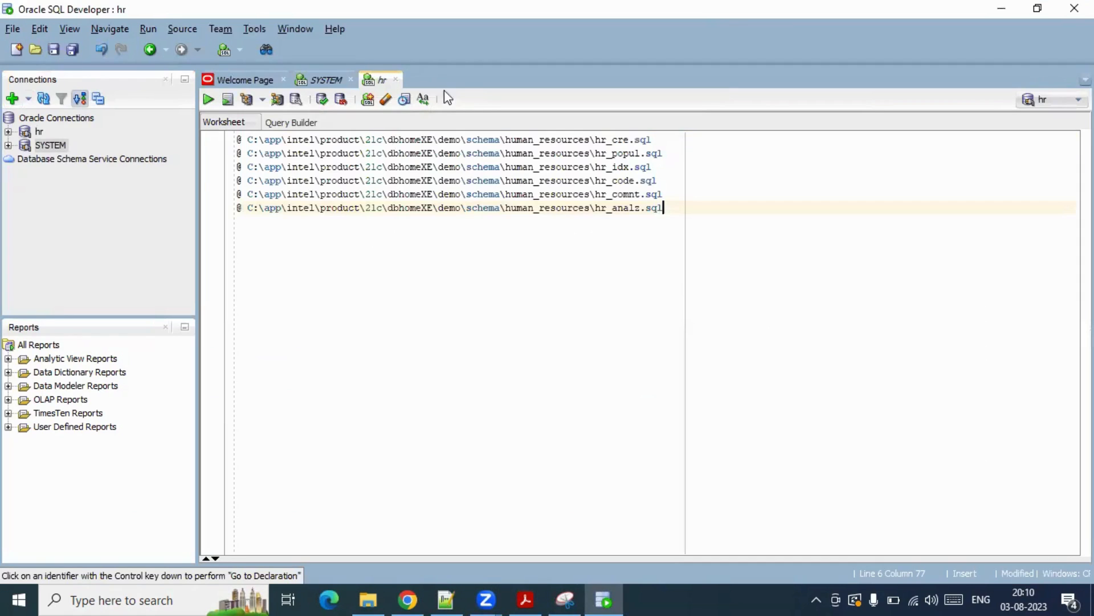
- Replace 'intel' with the local folder name on all six script lines
double_click(297, 140)
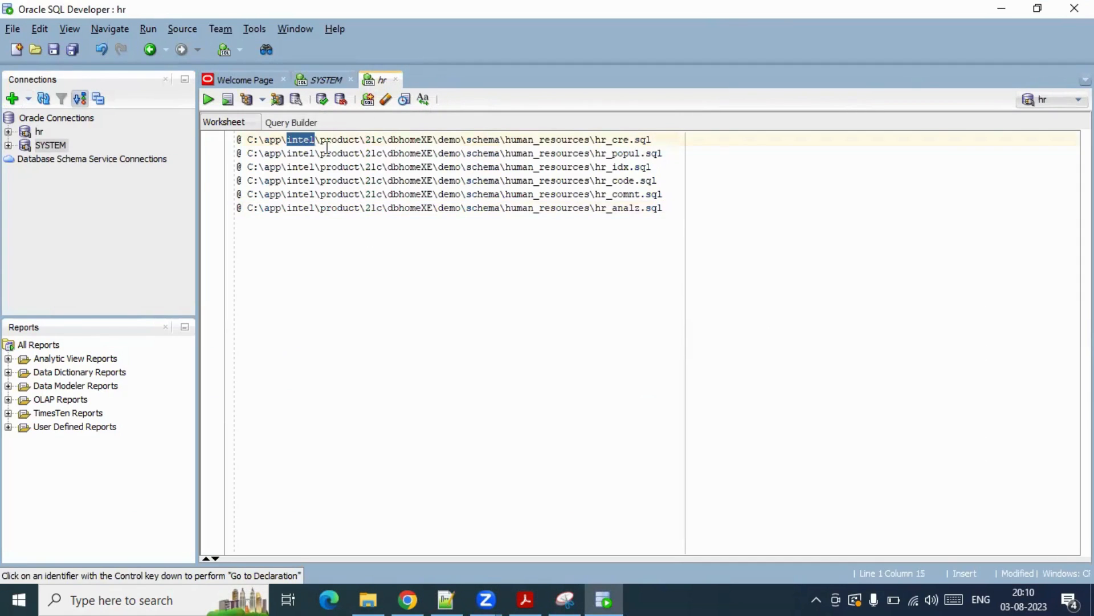
type("kum")
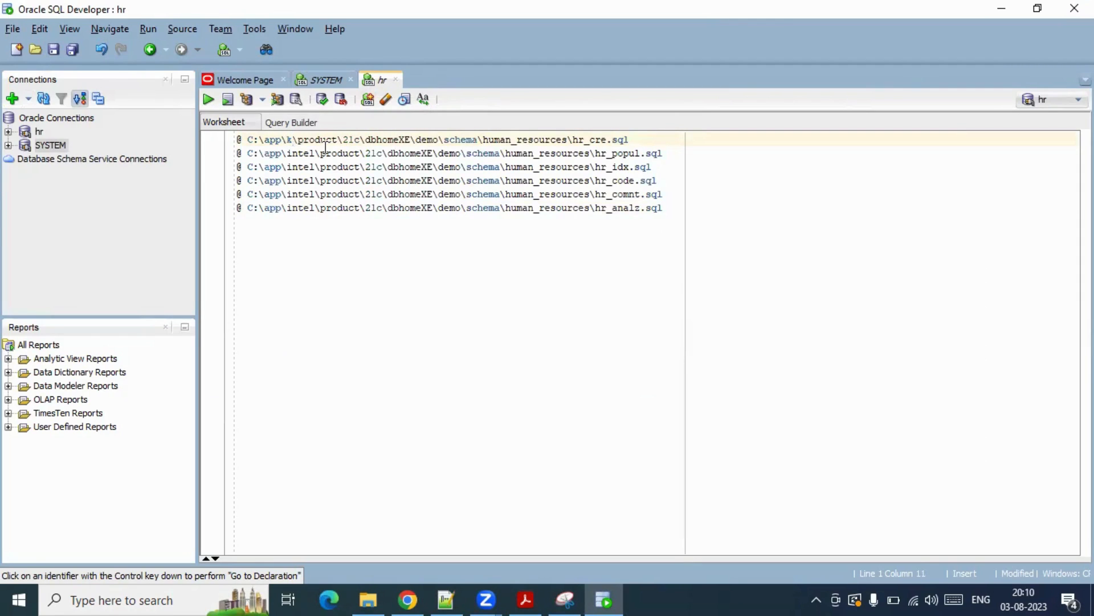
type("b")
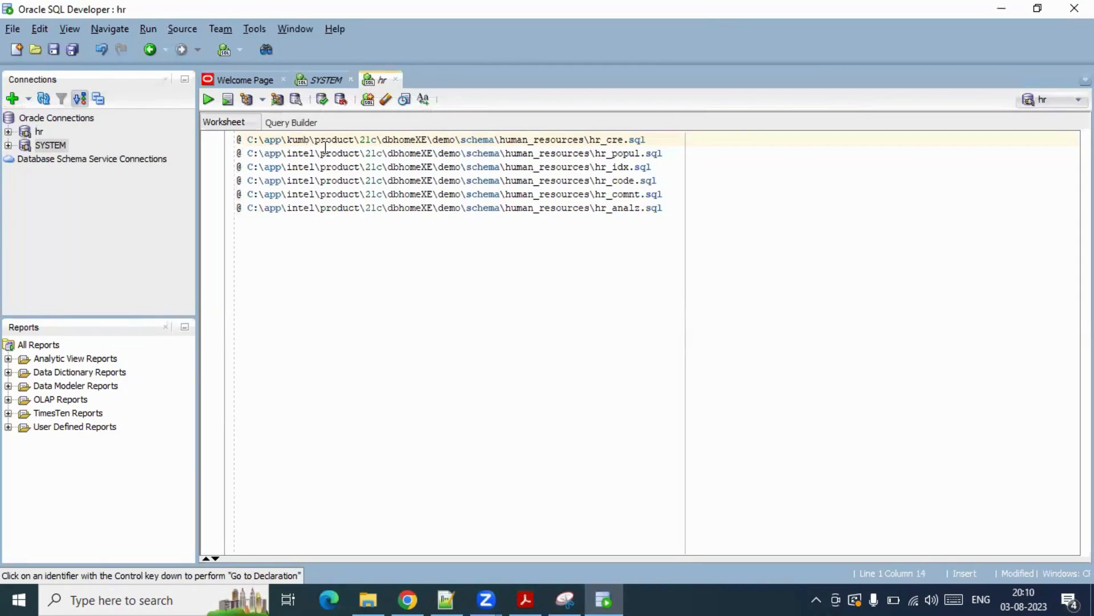
key("BackSpace")
type("har")
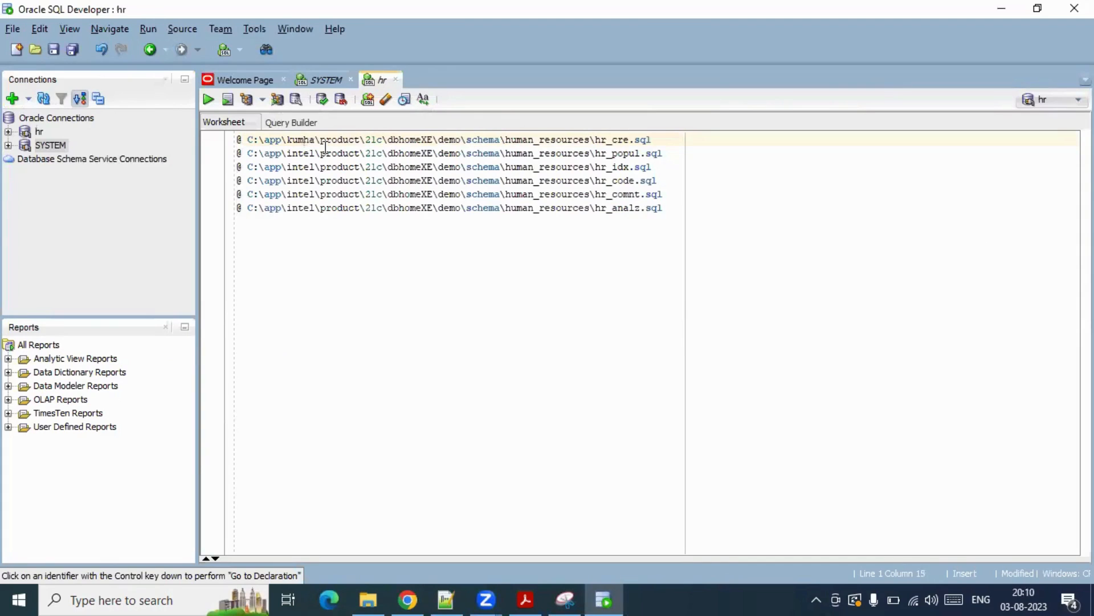
double_click(300, 139)
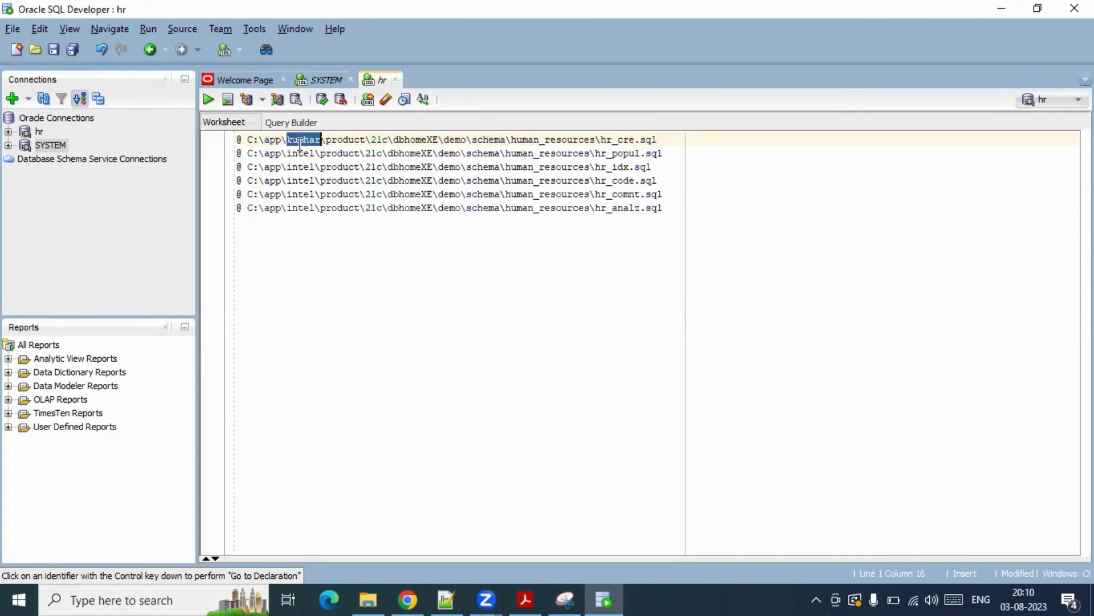
key("ctrl+c")
double_click(299, 153)
key("ctrl+v")
double_click(301, 167)
key("ctrl+v")
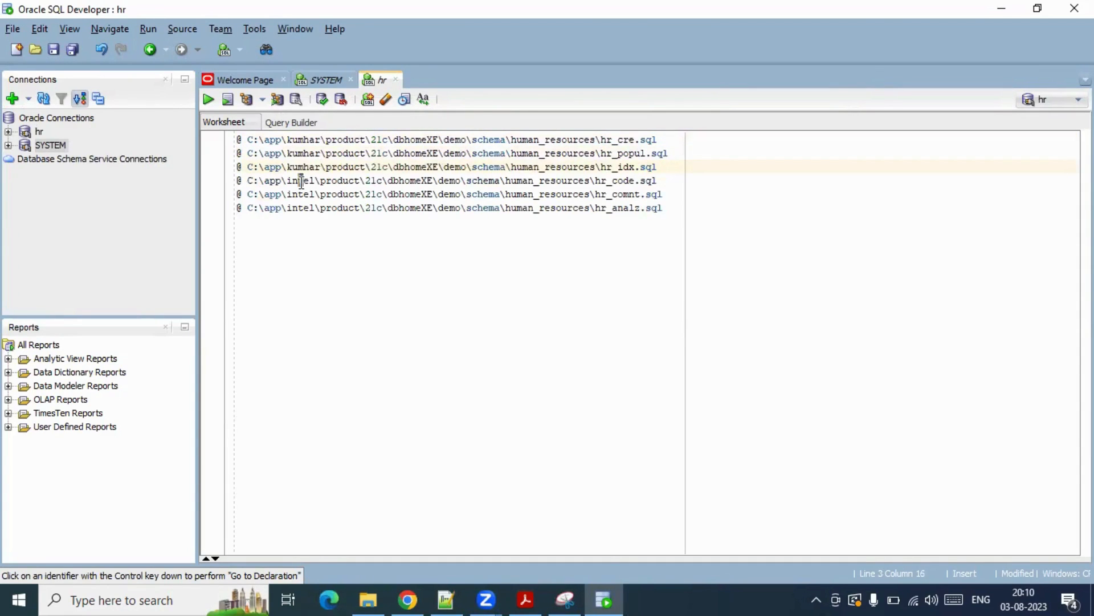
double_click(302, 180)
key("ctrl+v")
double_click(301, 194)
key("ctrl+v")
double_click(300, 208)
key("ctrl+v")
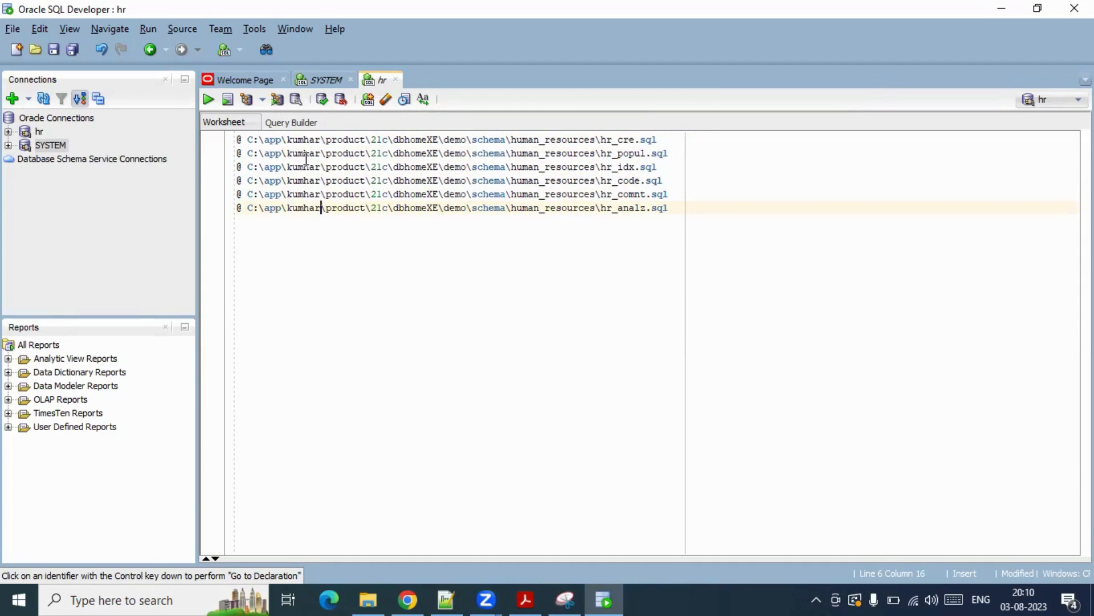
- After checking the schema folder path, select all six script lines and run them as hr
left_click(371, 596)
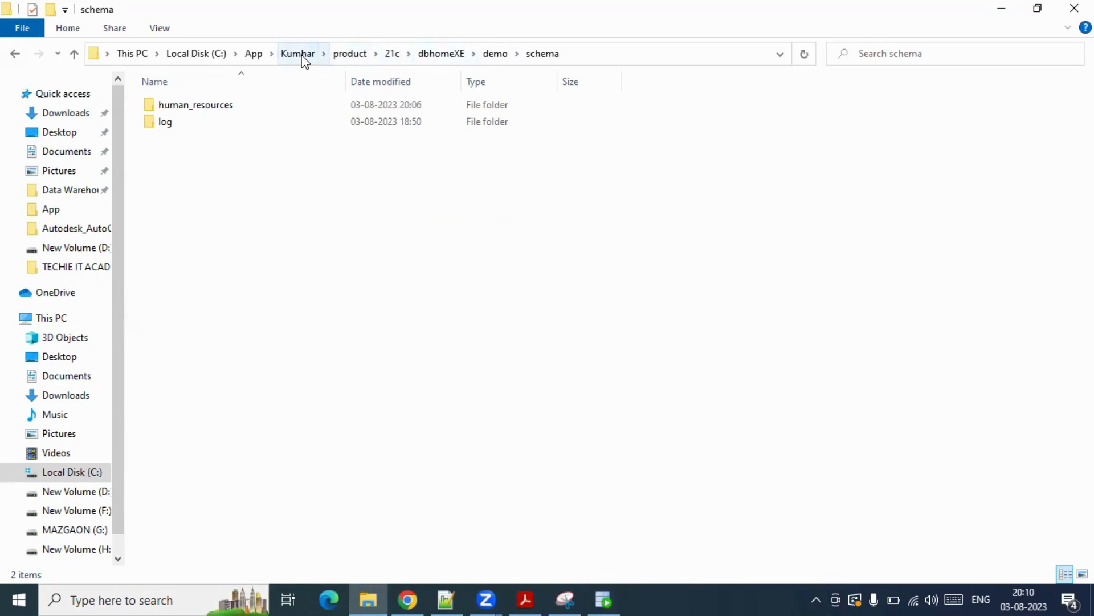
key("alt+Tab")
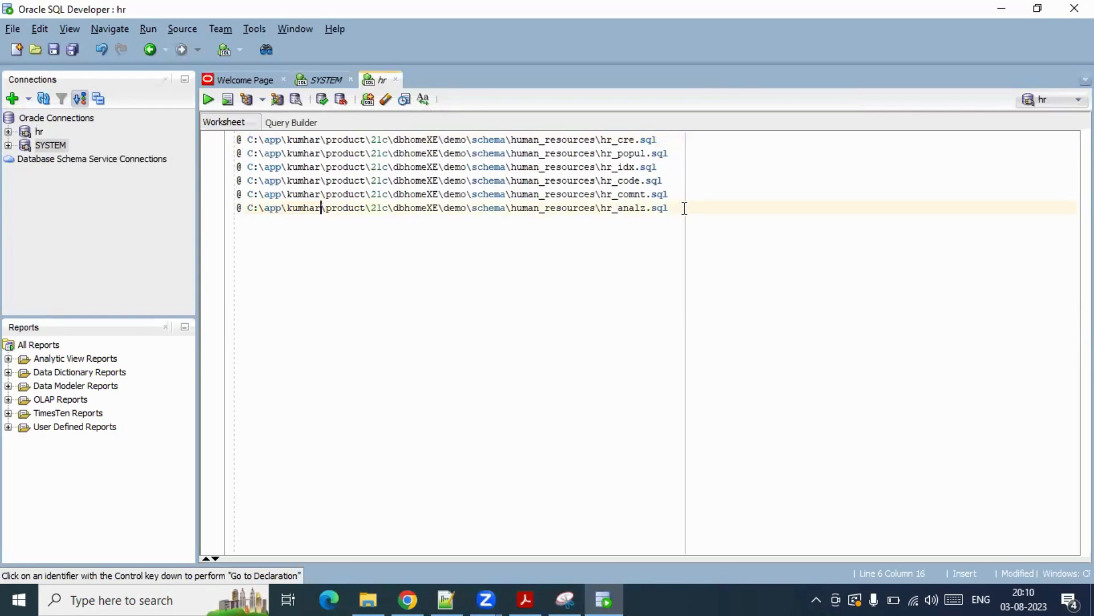
key("ctrl+a")
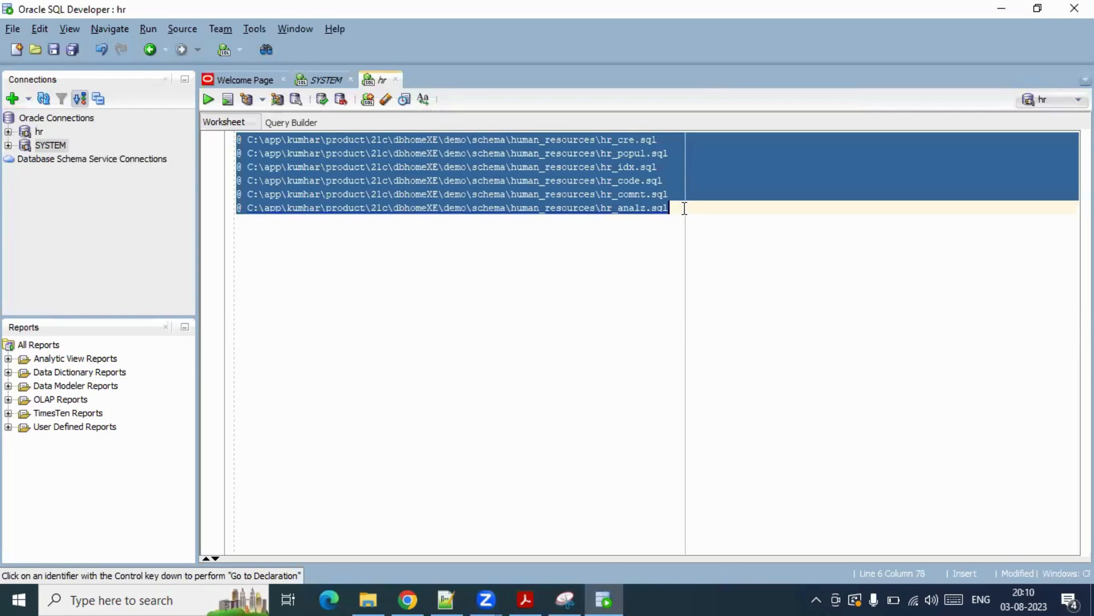
left_click(209, 104)
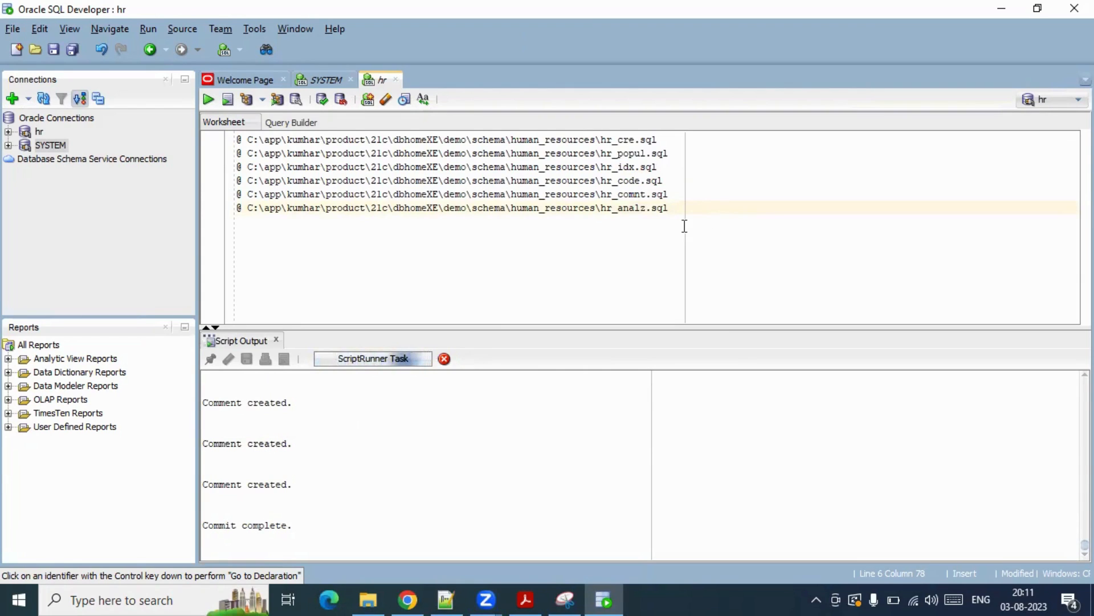
- Clear the worksheet and start a fresh line for a query
key("ctrl+a")
key("BackSpace")
key("Return")
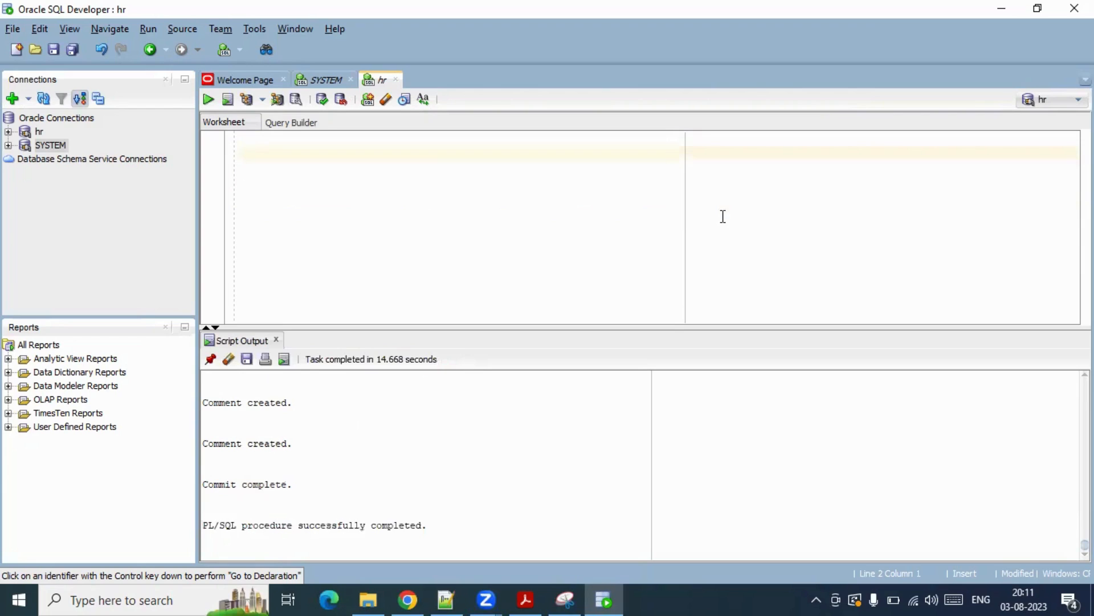
type("select  fro")
key("BackSpace")
key("BackSpace")
key("BackSpace")
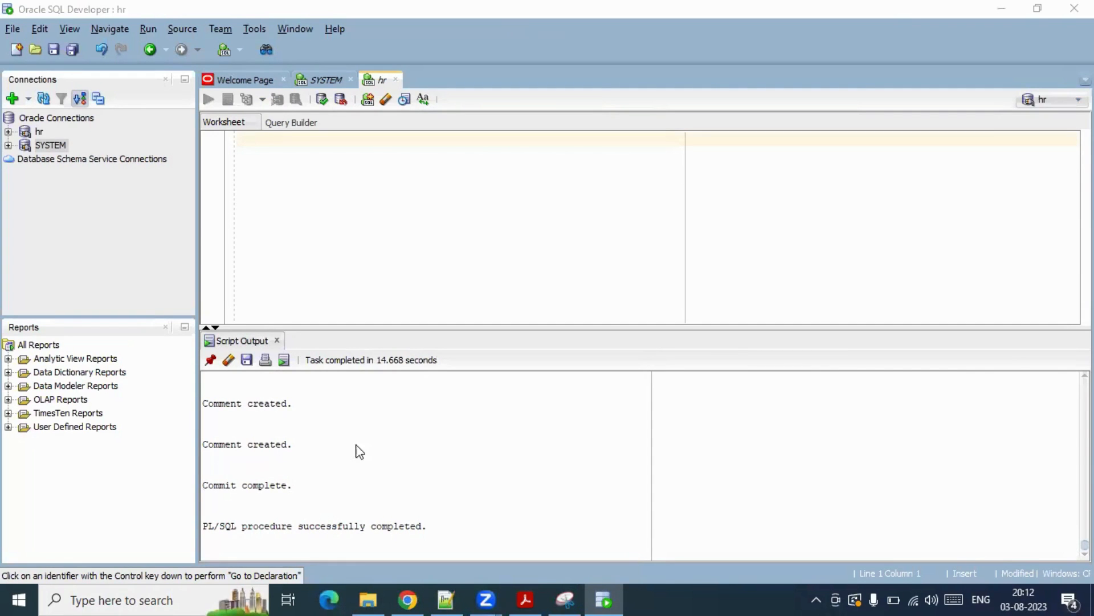
- Run select * from employees in the hr worksheet, fetching 50 employee rows
left_click(281, 137)
key("Return")
key("ctrl+v")
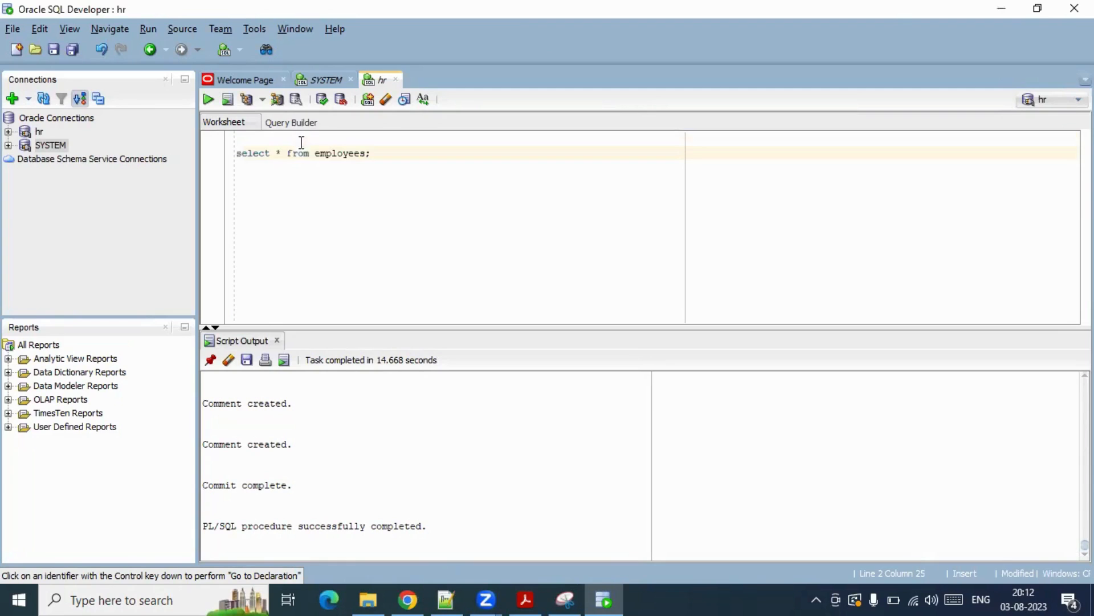
left_click(209, 104)
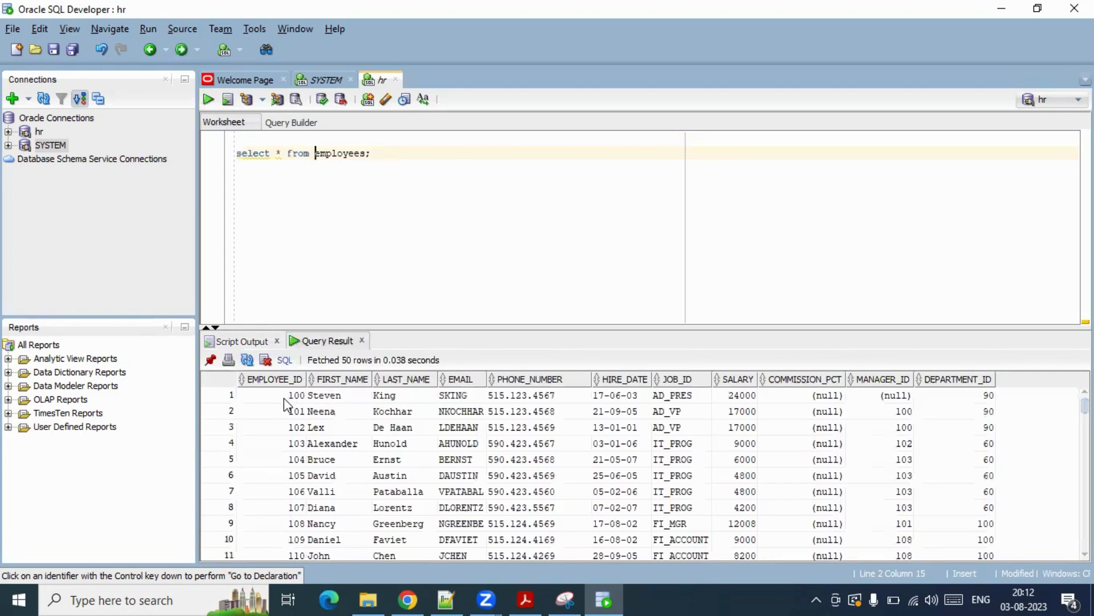
left_click_drag(290, 398, 869, 446)
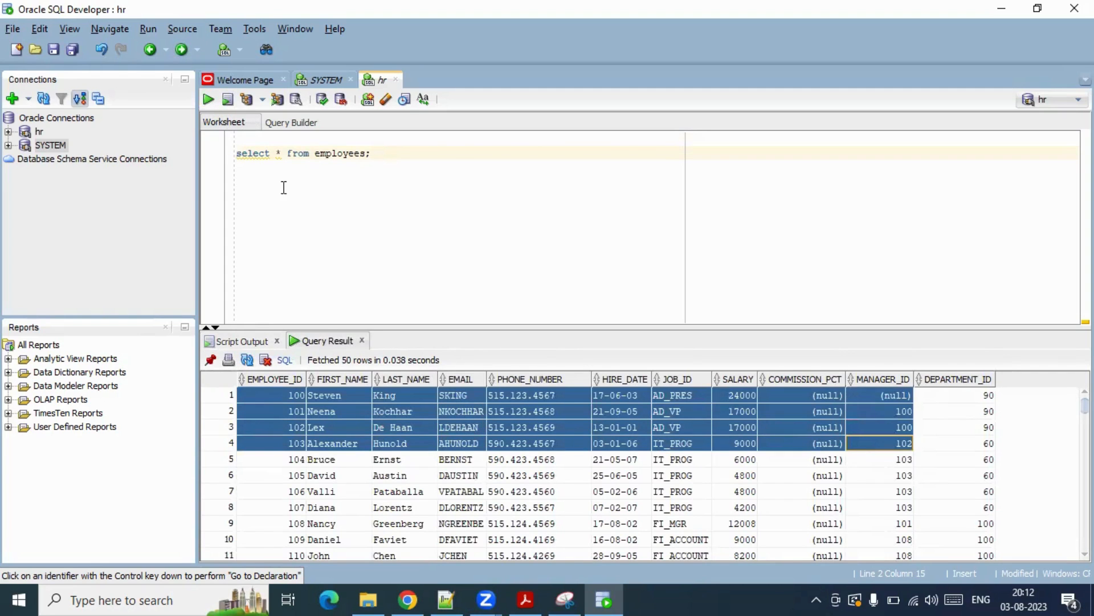
- Expand the hr connection's Tables node to list its seven tables
left_click(8, 132)
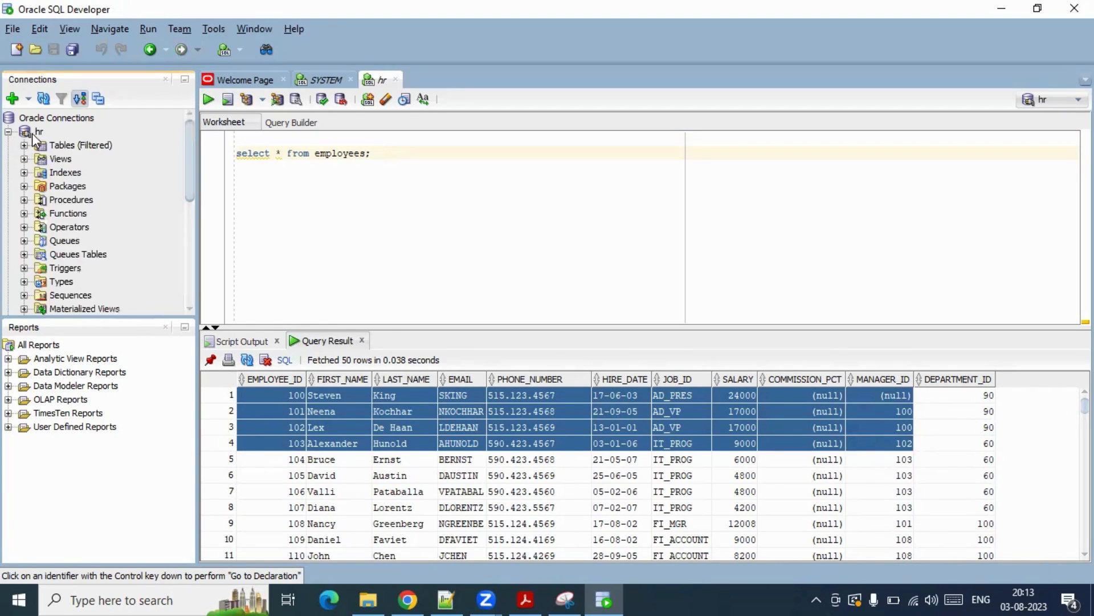
left_click(24, 146)
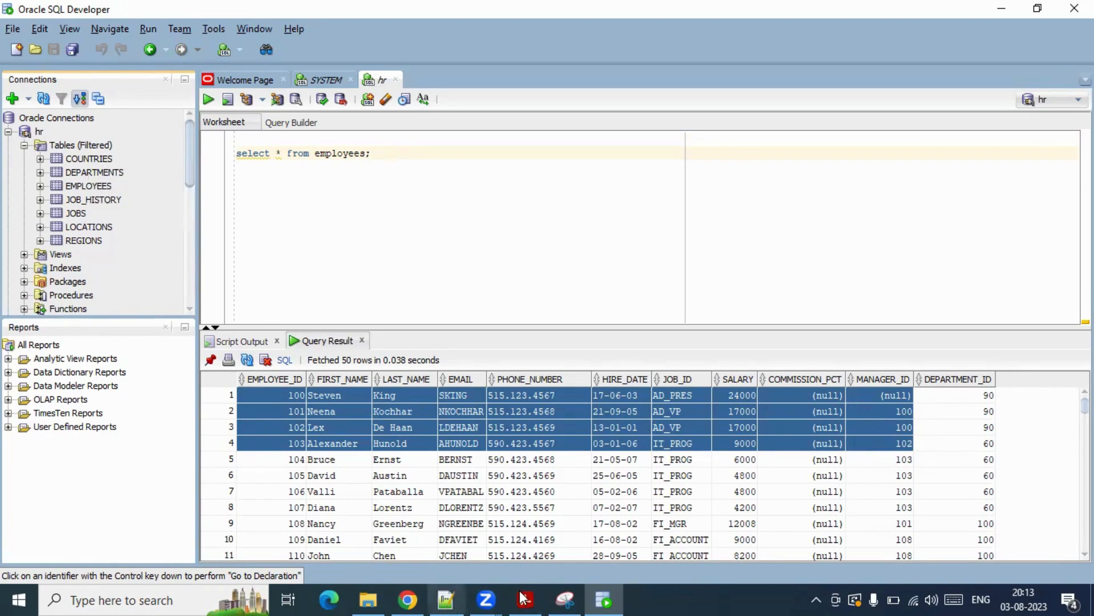
mouse_move(524, 598)
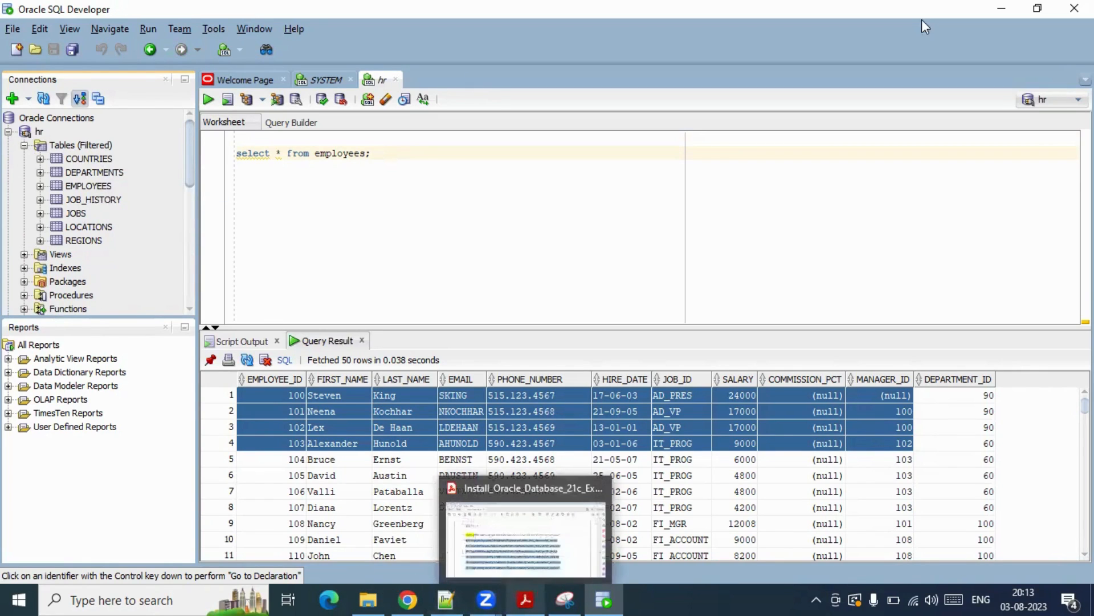